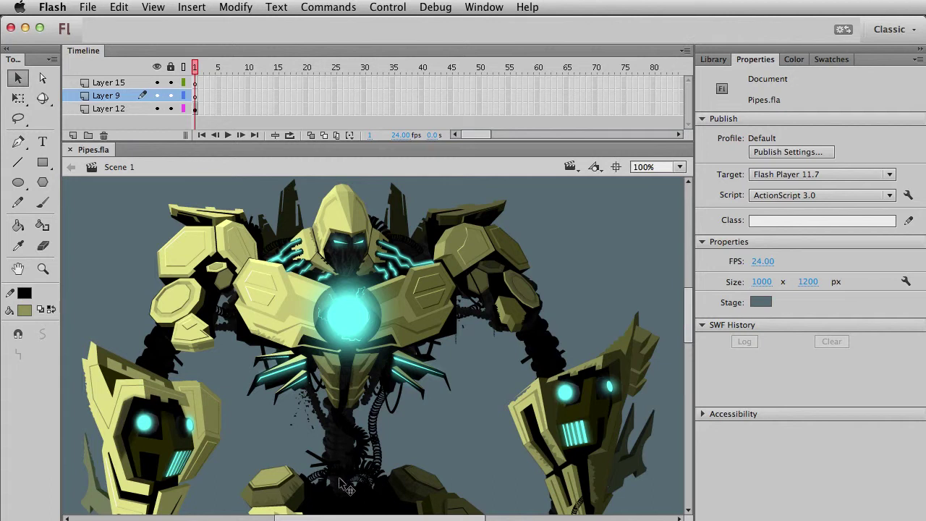
Step: Draw an angular three-segment line on the right side of the robot's black pelvis with a dark grey 1 pt stroke
drag(308, 458, 311, 365)
click(20, 165)
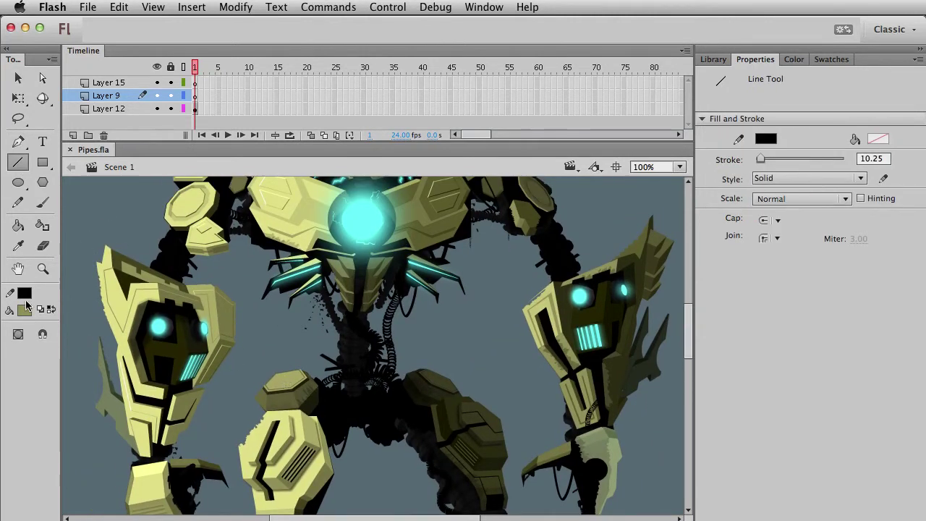
click(26, 293)
click(40, 334)
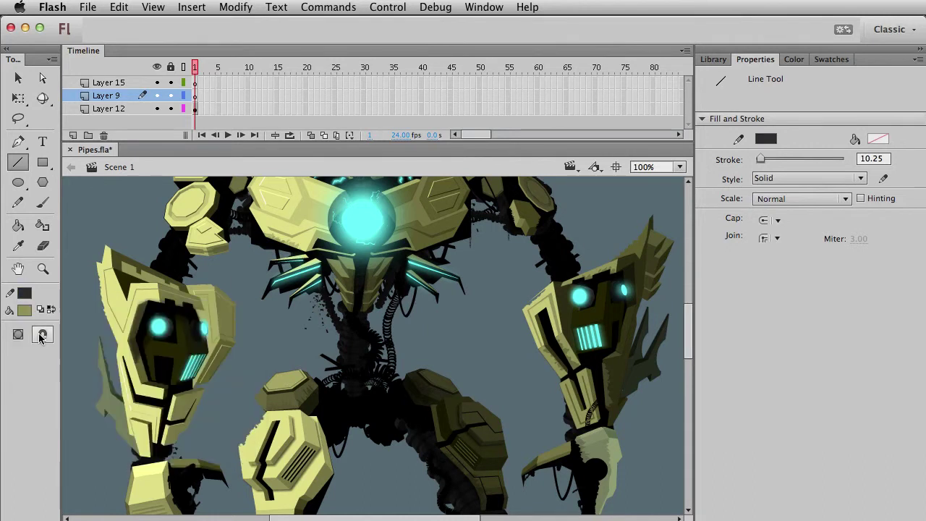
double_click(874, 158)
text(1)
key(Tab)
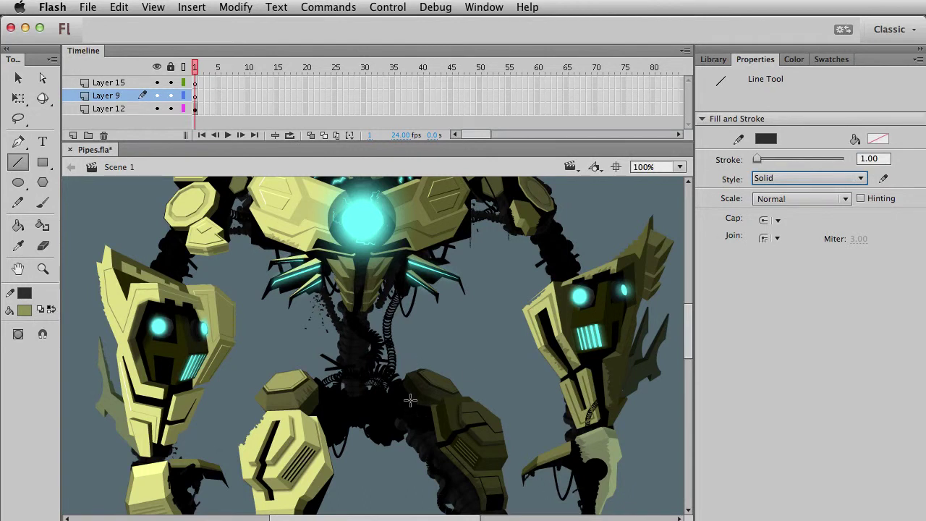
drag(405, 401, 392, 419)
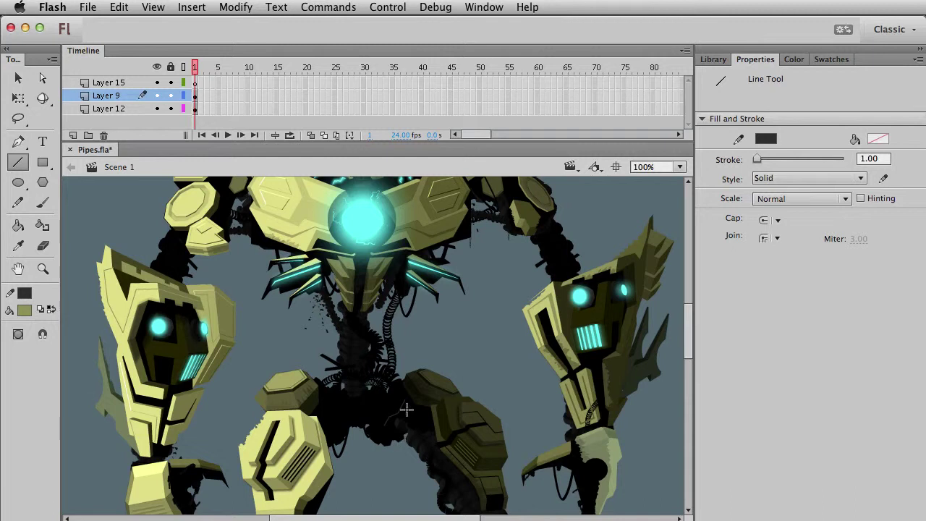
Step: Recolour the middle segment of the pelvis line to a lighter grey
key(v)
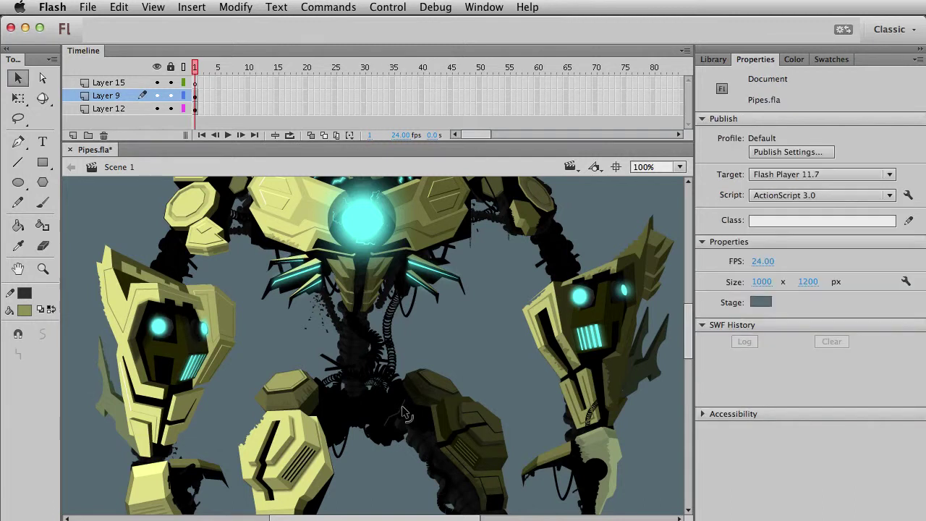
key(z)
drag(147, 330, 495, 465)
key(v)
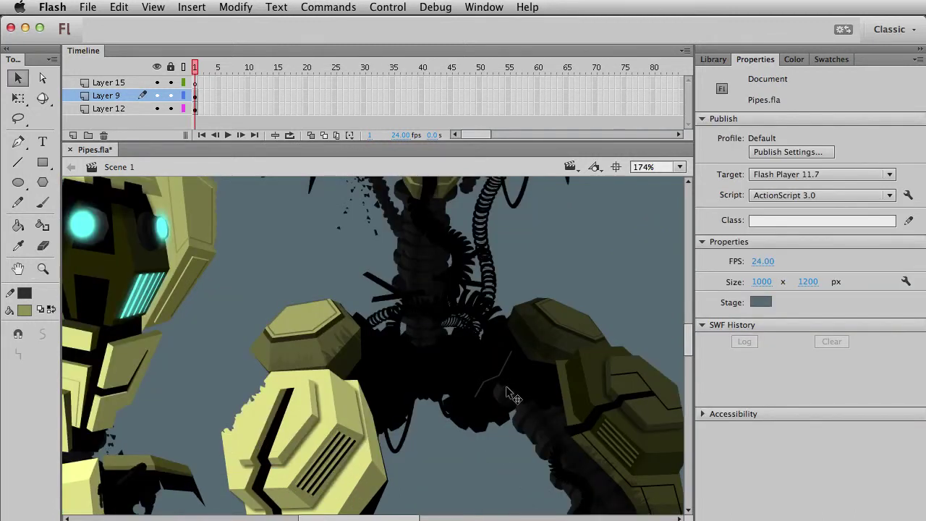
click(496, 383)
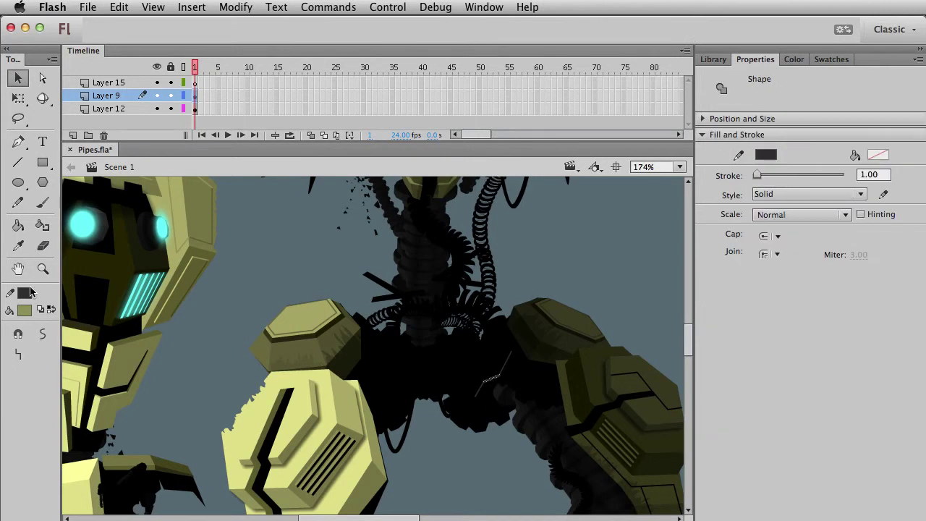
click(25, 293)
click(36, 343)
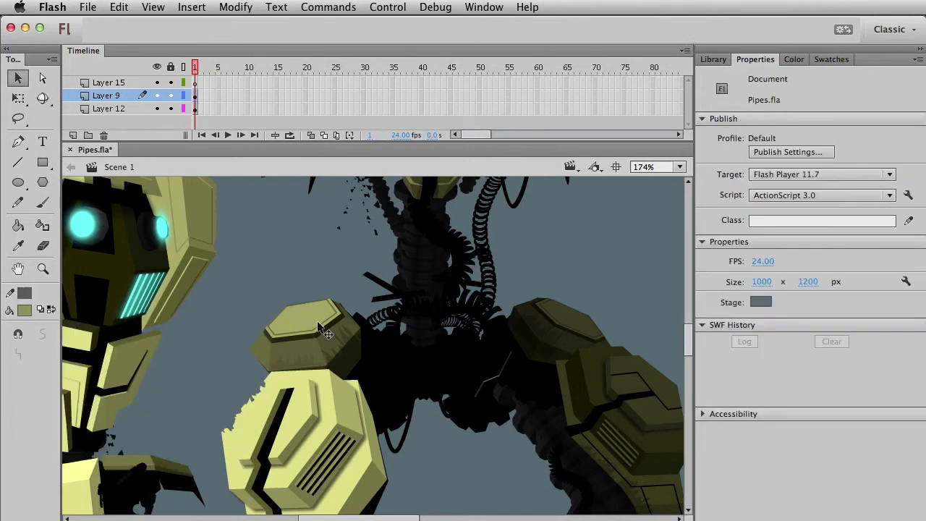
click(252, 242)
key(super+1)
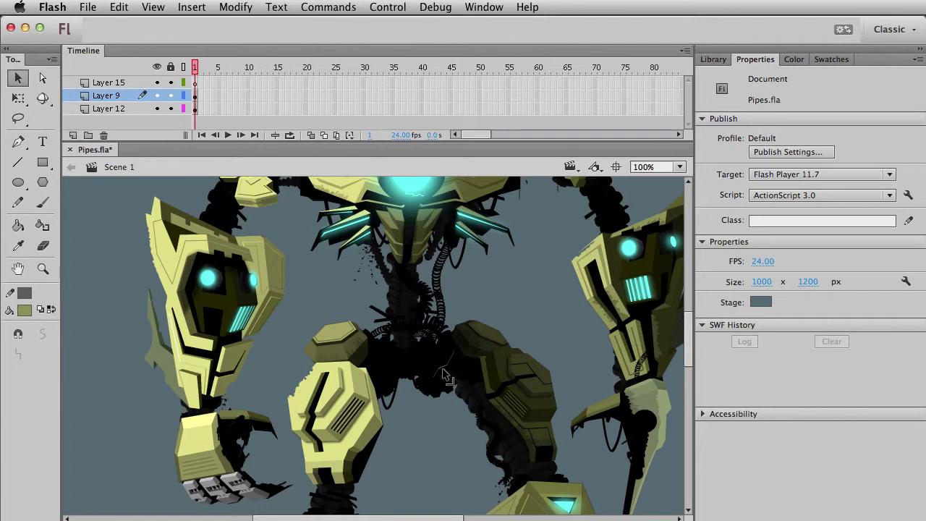
Step: Set the stroke of all segments of the right pelvis line to 1.5
click(437, 425)
key(ctrl+shift+a)
mouse_move(416, 399)
mouse_down()
mouse_move(452, 346)
mouse_move(474, 341)
mouse_up()
click(888, 174)
text(1)
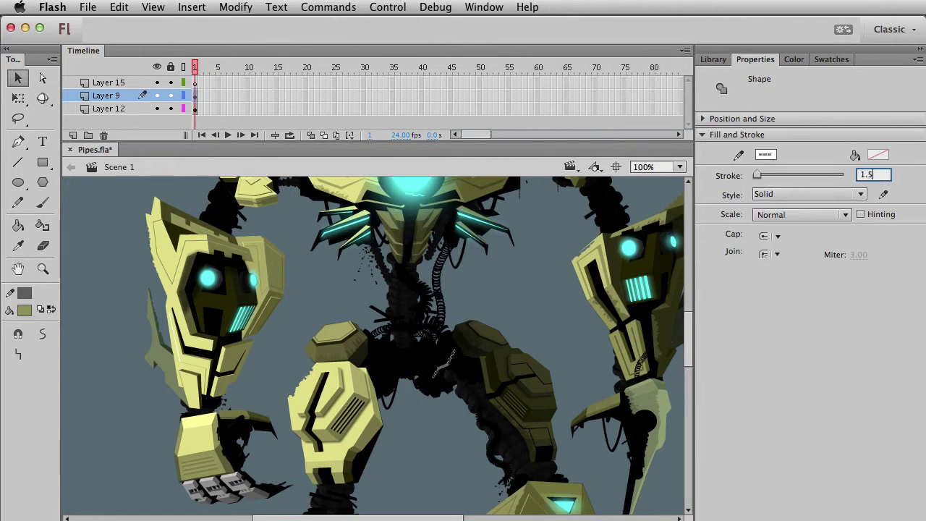
text(.5)
key(Return)
key(ctrl+shift+a)
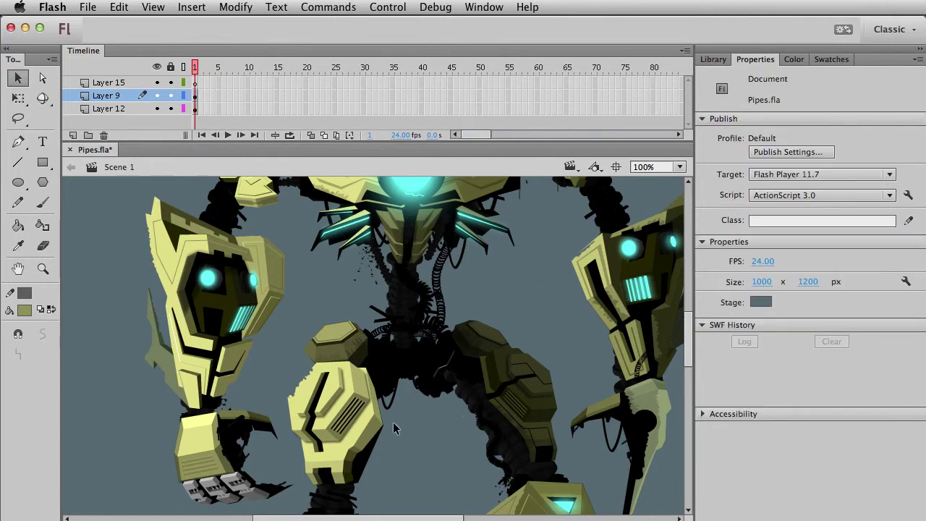
Step: Convert the whole right pelvis line into a movie clip symbol, keeping the default name
drag(414, 434, 475, 333)
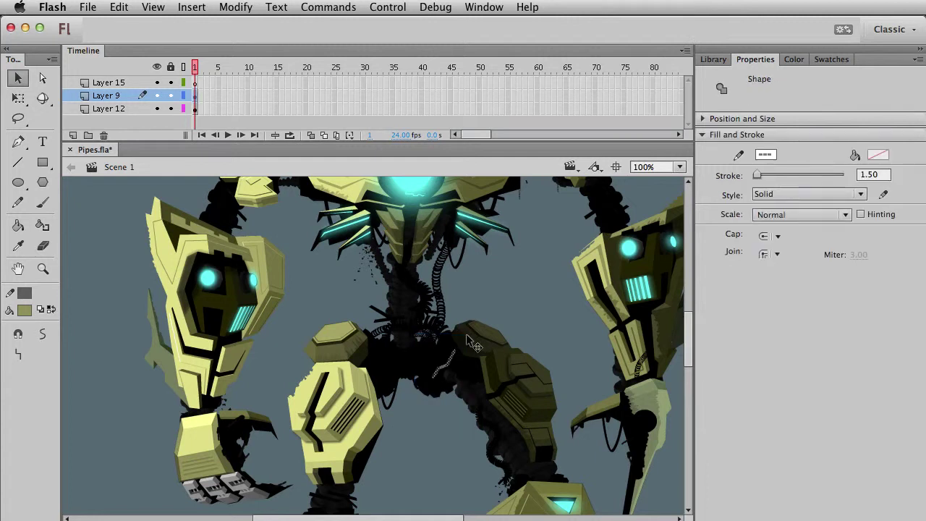
key(ctrl+shift+a)
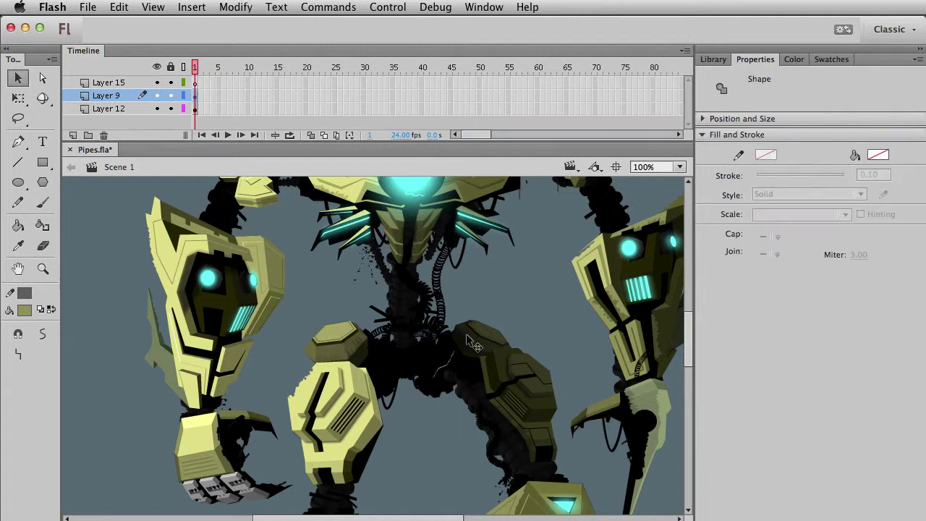
key(F8)
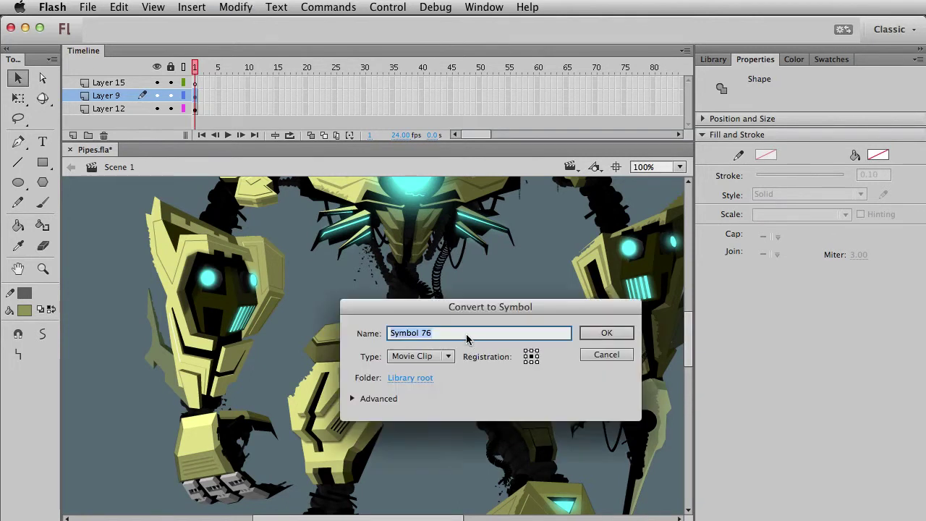
key(Return)
click(430, 475)
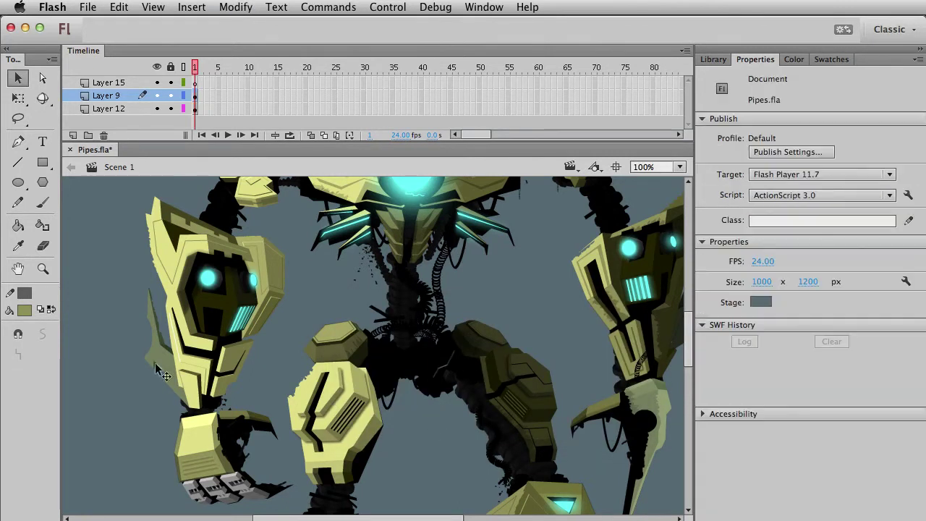
Step: Draw a second angular line with a short hooked end on the left side of the pelvis in dark grey
click(43, 269)
drag(378, 306, 498, 436)
drag(378, 336, 384, 370)
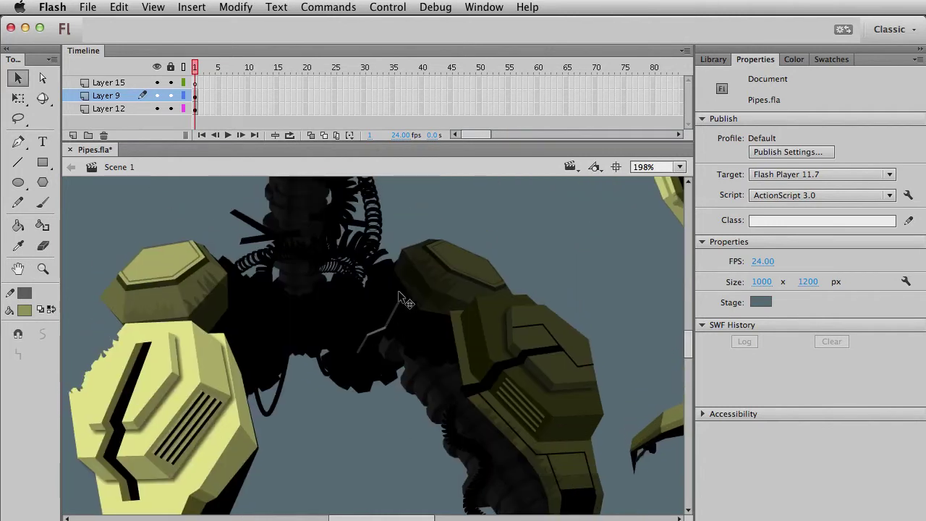
click(25, 167)
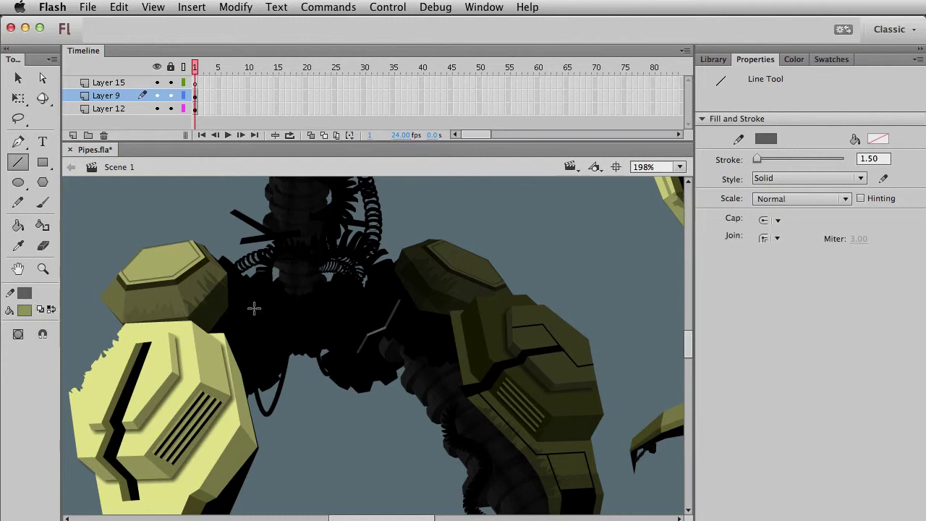
click(25, 293)
click(53, 333)
drag(241, 300, 292, 321)
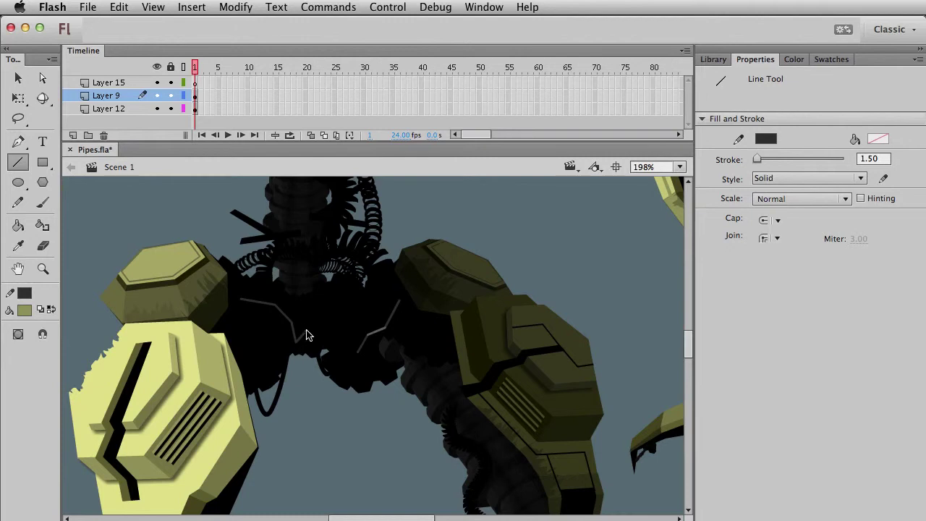
Step: Recolour the upper segment of the left pelvis line to a lighter grey
key(v)
click(268, 305)
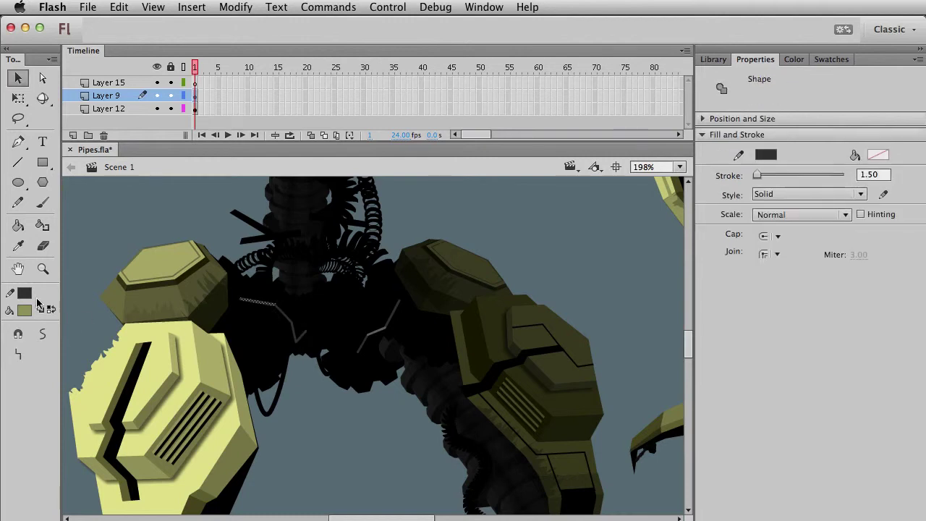
click(24, 296)
click(37, 344)
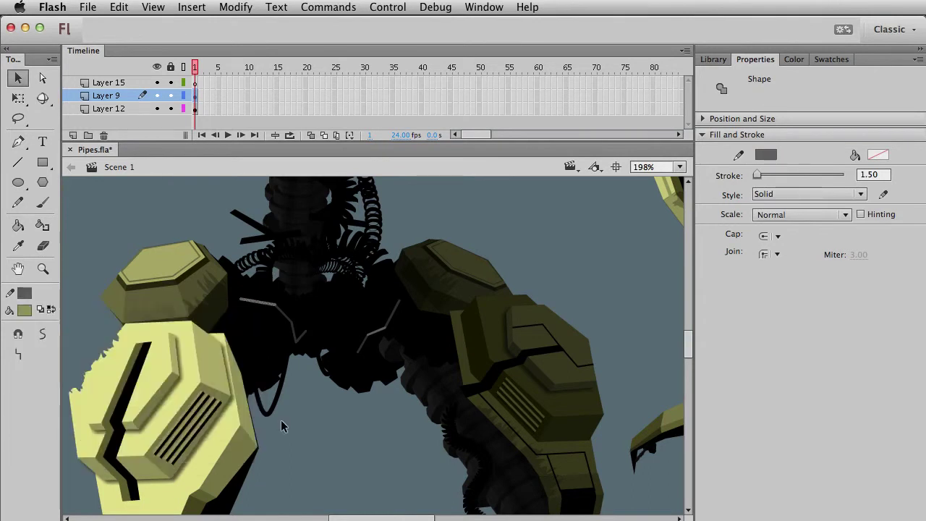
click(280, 424)
Step: Recolour the left line's diagonal segment to #494949 and its short hooked end to the lighter grey
click(281, 319)
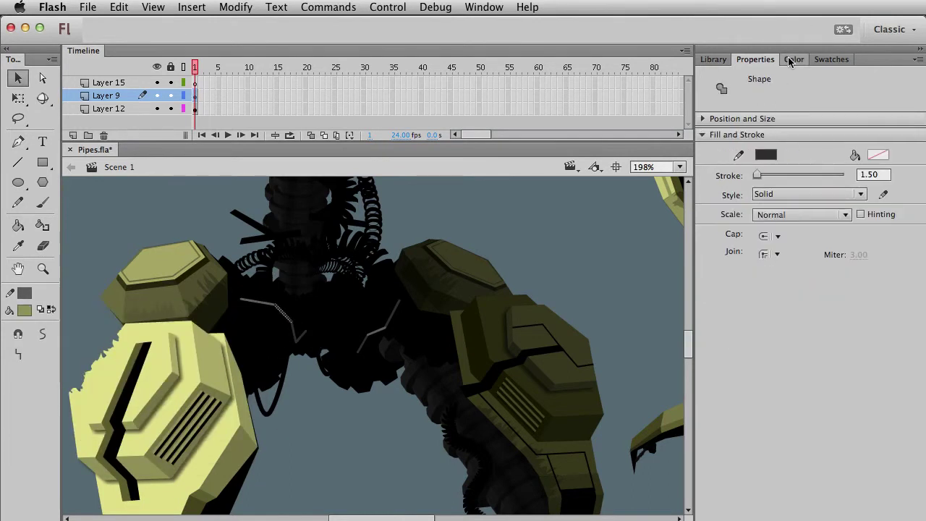
click(832, 59)
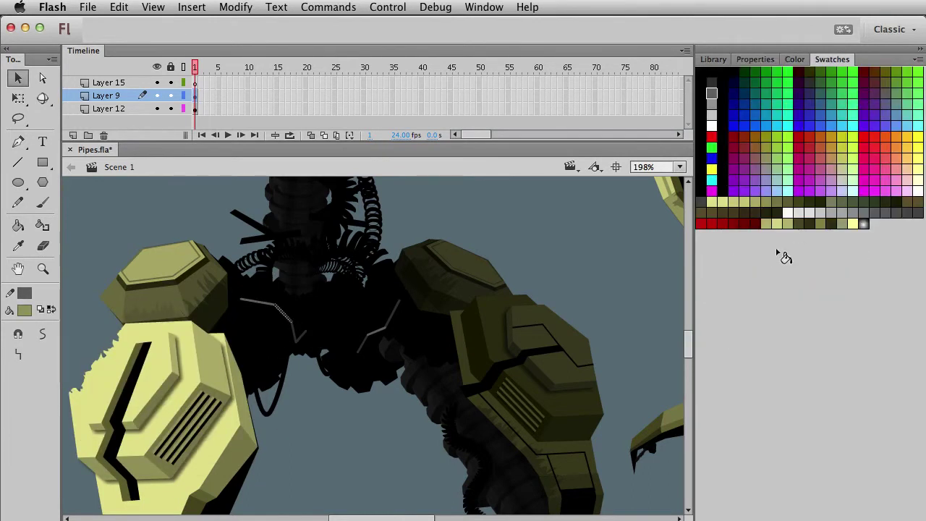
click(908, 210)
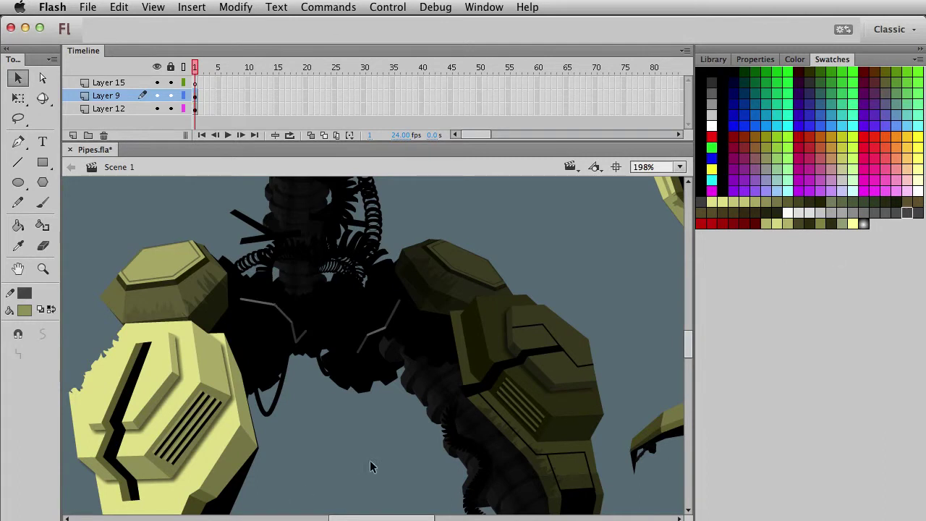
click(300, 336)
click(291, 435)
click(304, 333)
click(29, 297)
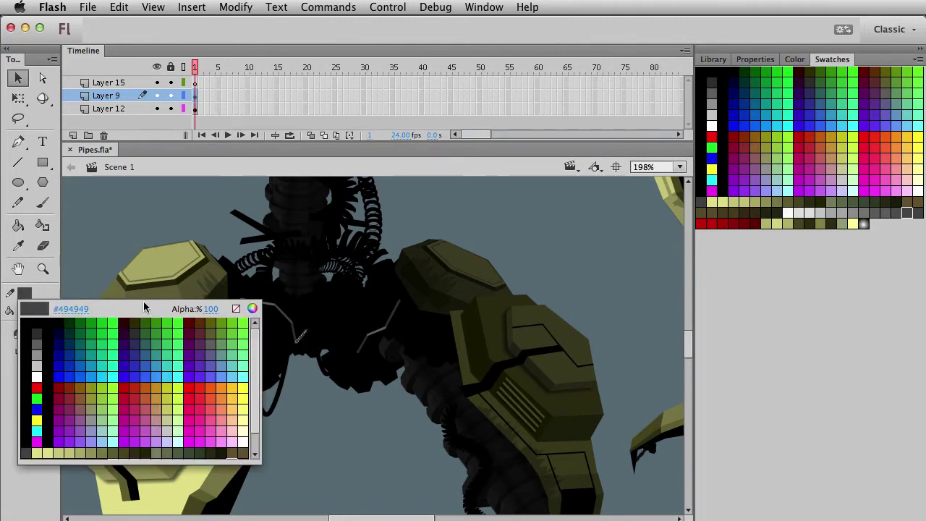
click(33, 340)
Step: Convert the whole left pelvis line into a symbol and check its contents in place
drag(330, 411, 229, 284)
key(F8)
key(Return)
click(359, 430)
drag(341, 446, 467, 462)
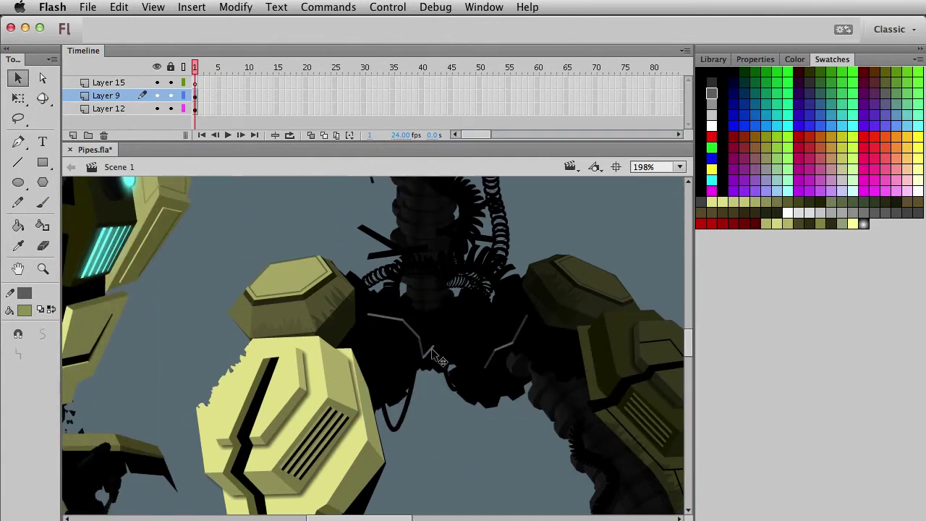
double_click(432, 348)
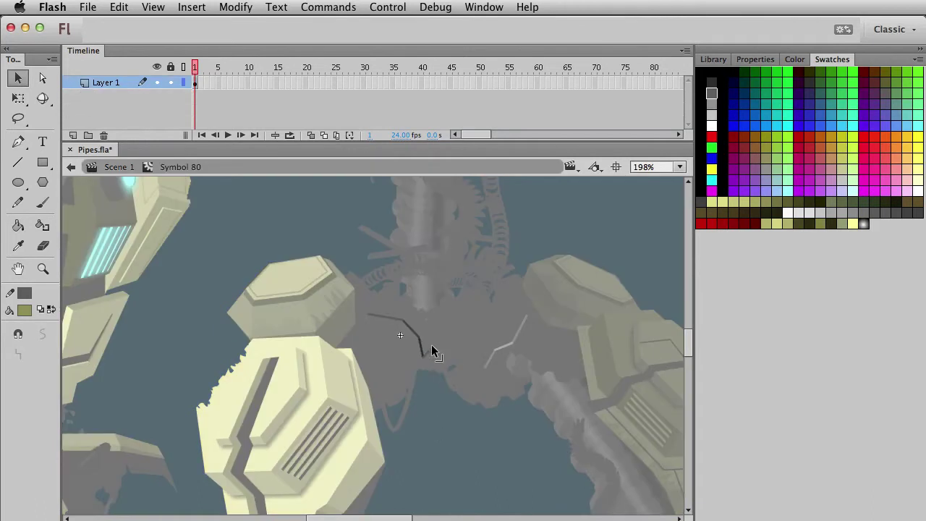
double_click(441, 442)
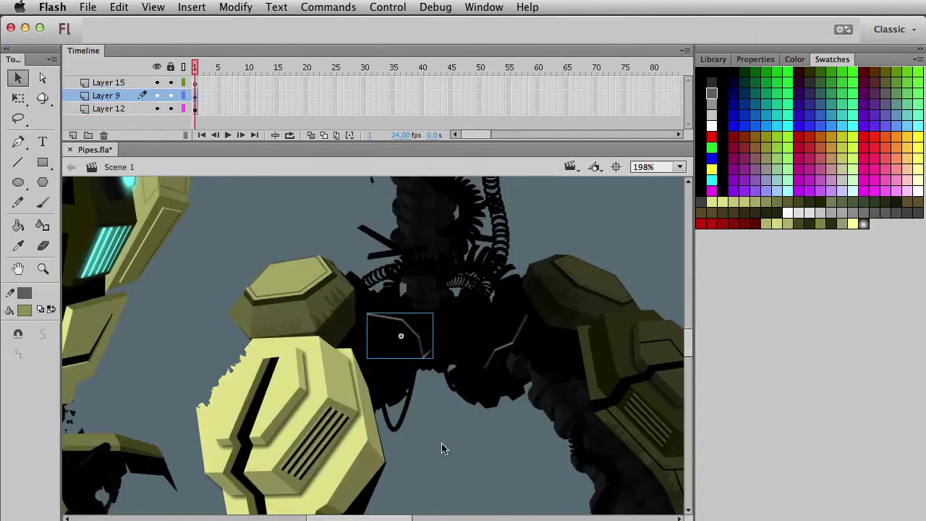
click(440, 443)
Step: Draw a short dark grey diagonal line across the dark ribbed pipe of the right thigh
key(super+1)
drag(422, 451, 326, 417)
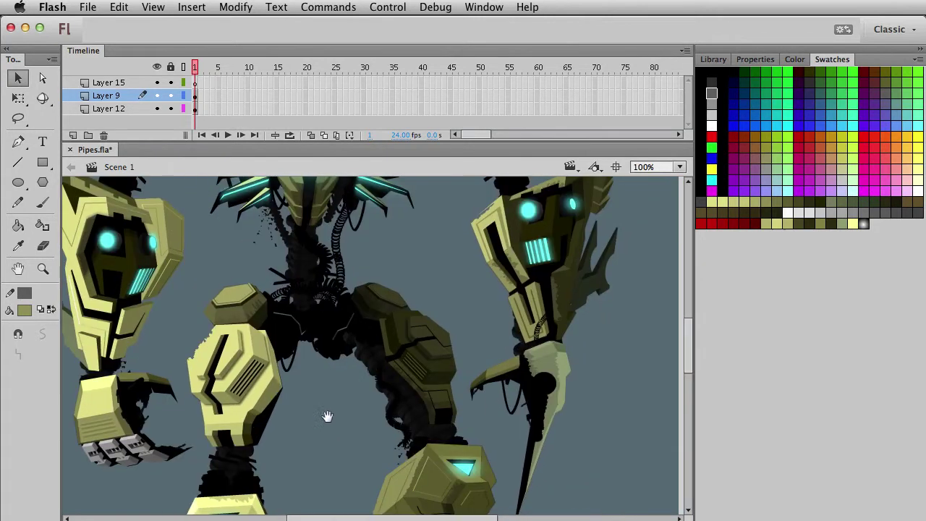
click(18, 162)
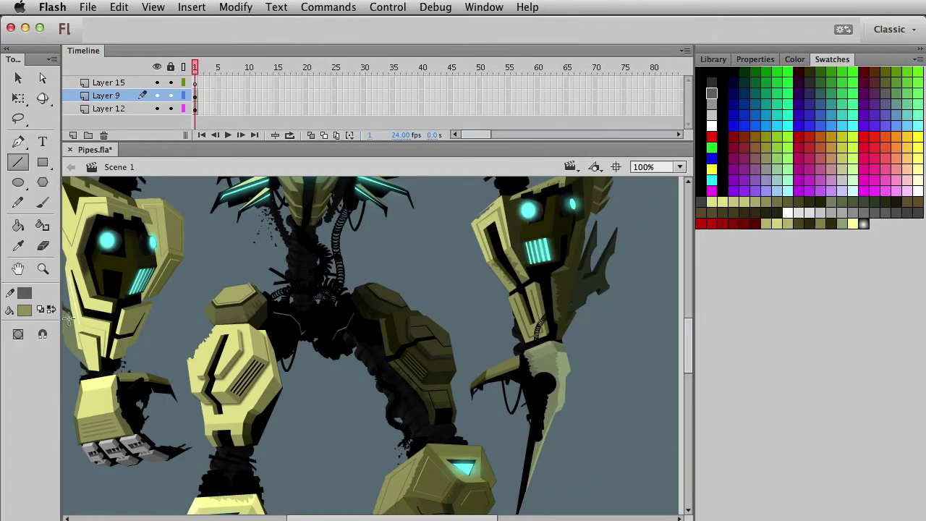
click(25, 292)
click(44, 323)
drag(391, 400, 405, 373)
Step: Bend the thigh pipe line into a curve that follows the pipe's roundness and adjust its upper end
click(43, 268)
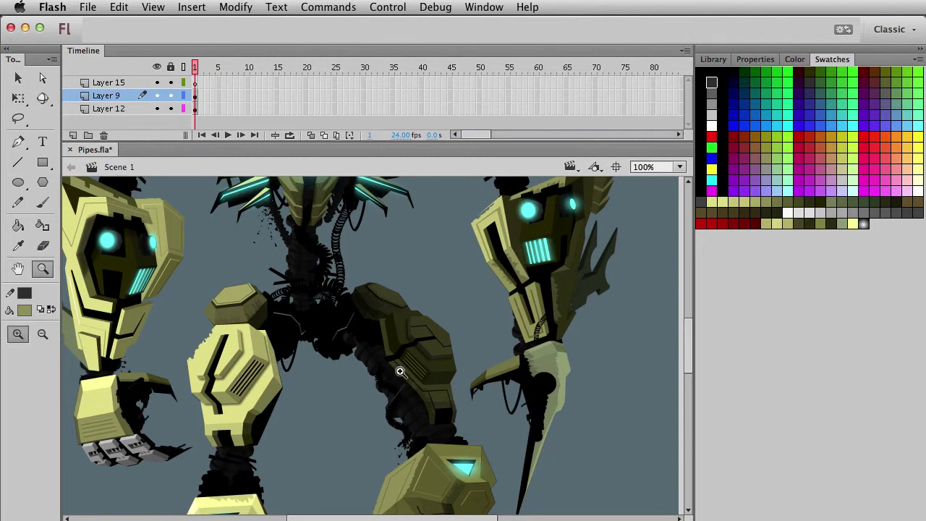
drag(356, 346, 453, 453)
key(v)
drag(369, 341, 419, 392)
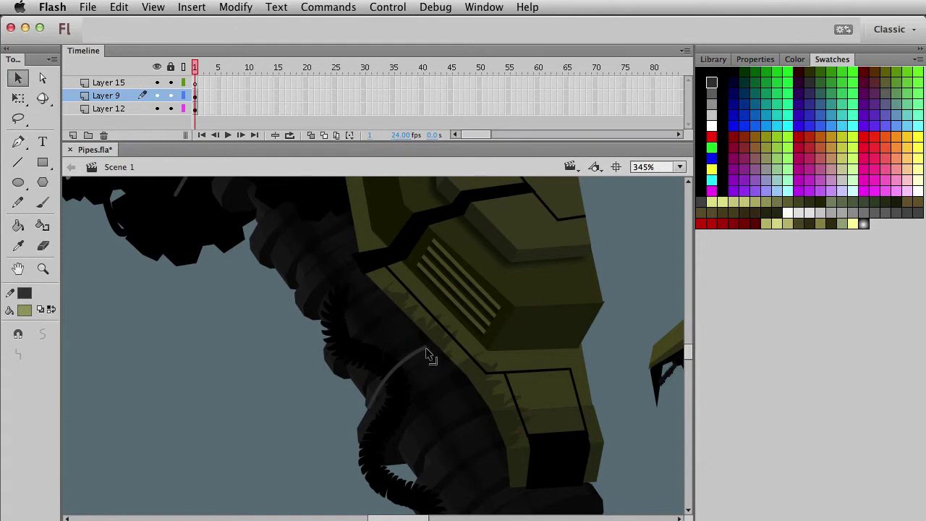
drag(425, 348, 422, 344)
Step: Draw a second line beside the curved one on the thigh pipe and recolour the selected strokes to a lighter grey
click(19, 162)
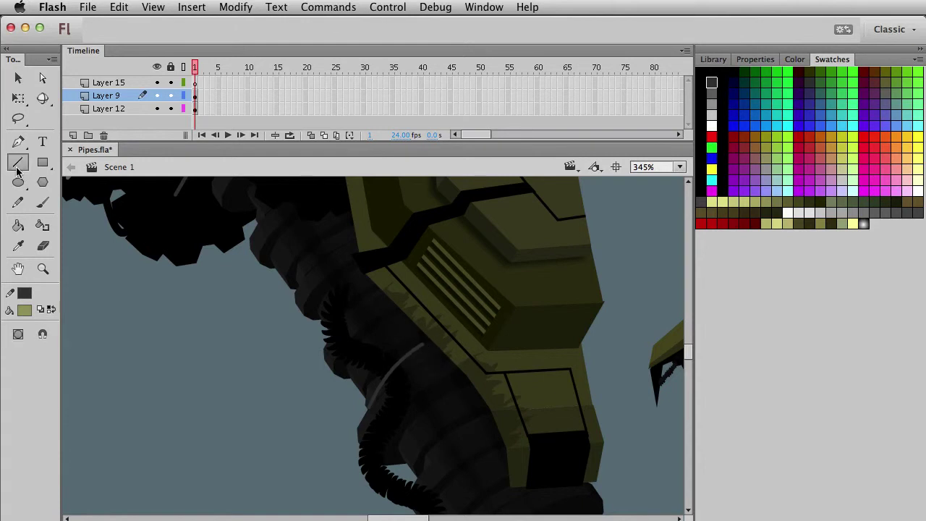
mouse_move(365, 388)
mouse_down()
mouse_move(386, 348)
mouse_move(412, 331)
mouse_move(398, 336)
mouse_up()
key(v)
key(super+1)
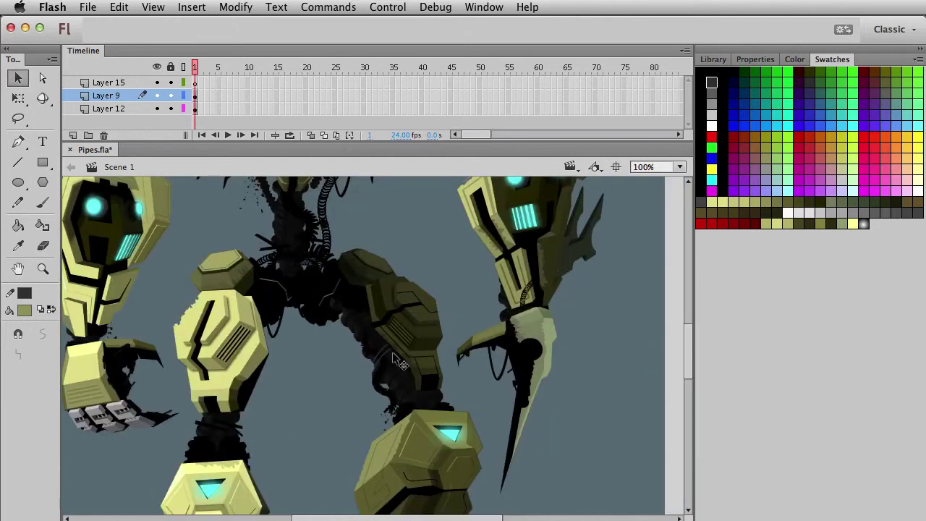
click(25, 293)
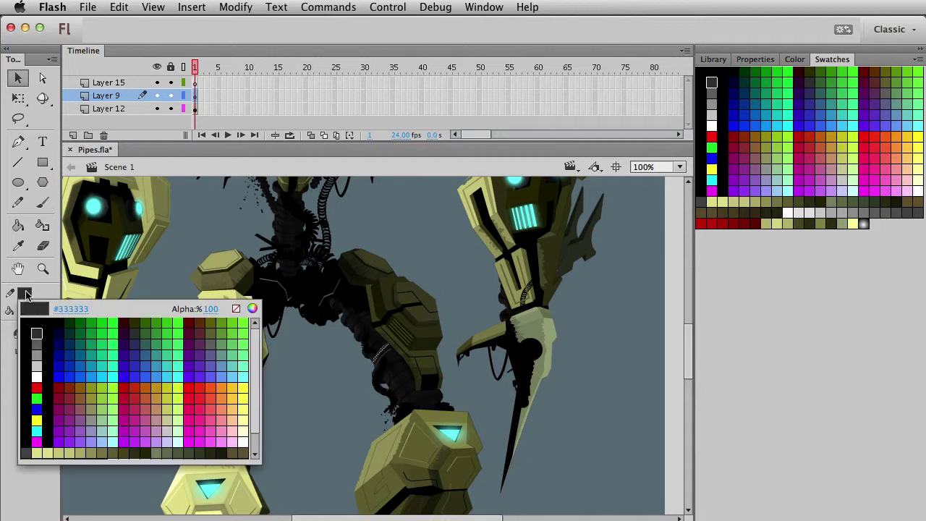
click(36, 344)
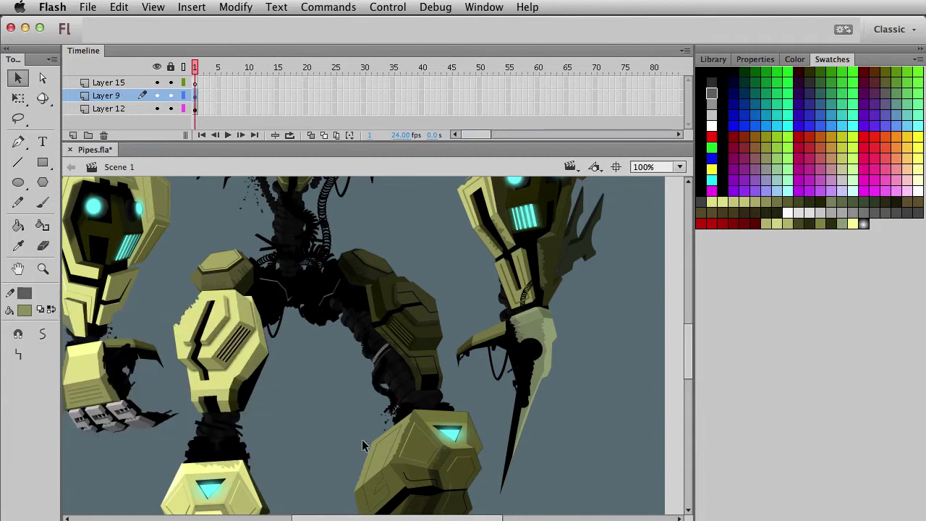
Step: Recolour the two curved lines on the right thigh pipe to a darker grey and fine-tune their curvature
click(387, 350)
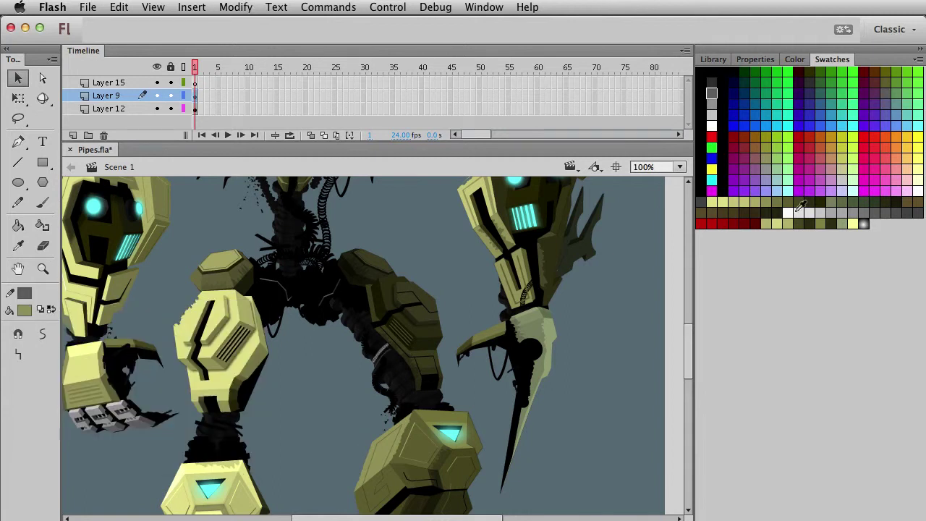
click(910, 210)
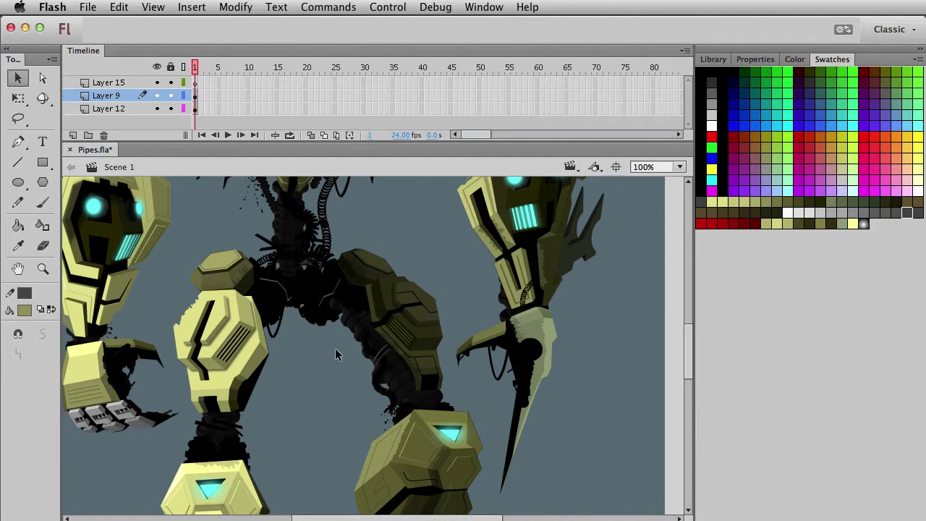
click(43, 269)
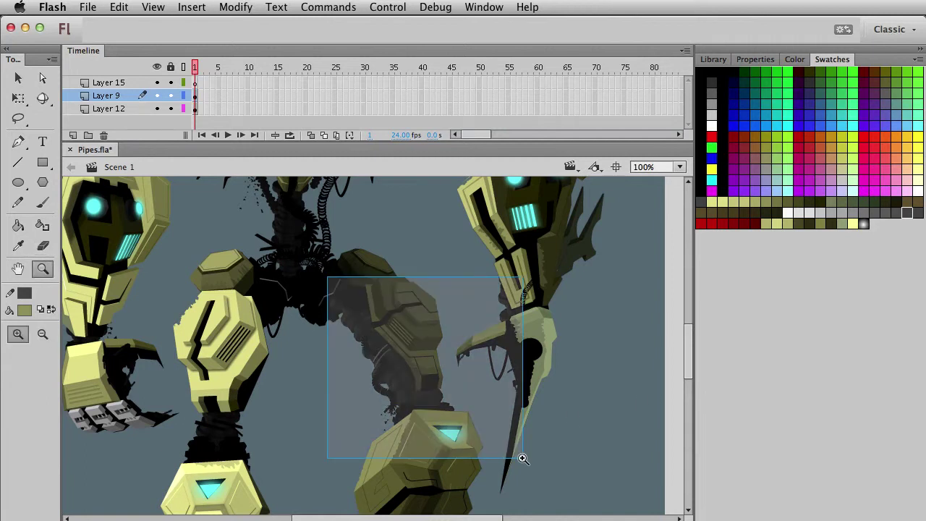
drag(329, 280, 521, 456)
key(v)
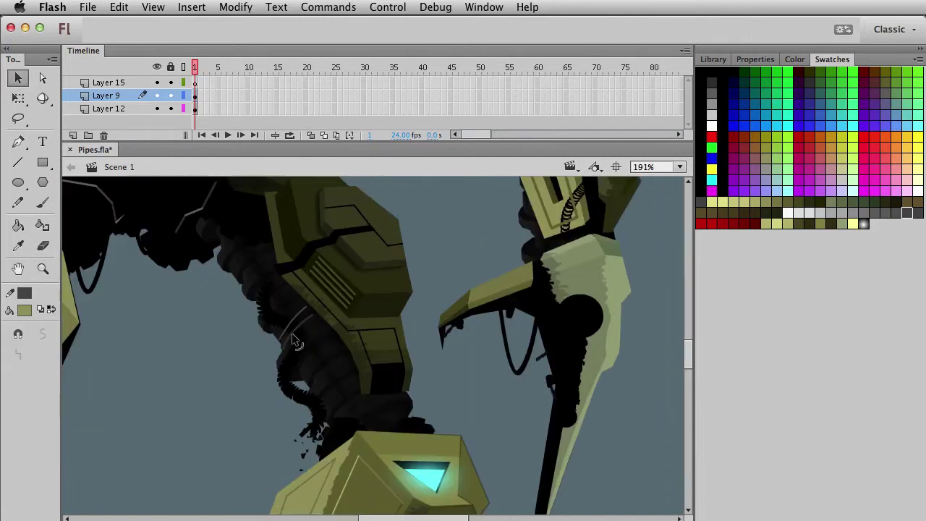
drag(291, 321, 288, 320)
click(273, 331)
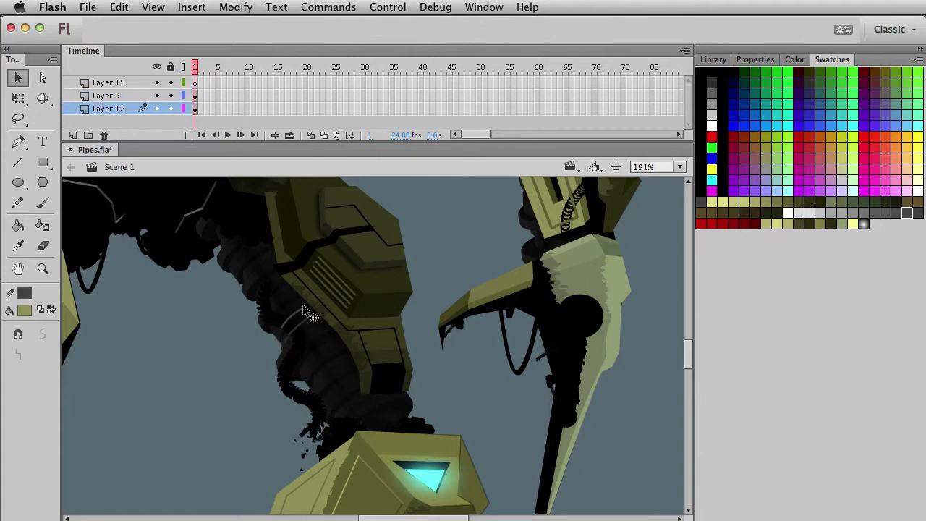
Step: Convert both thigh pipe lines into one symbol and check its contents in place
drag(196, 403, 349, 302)
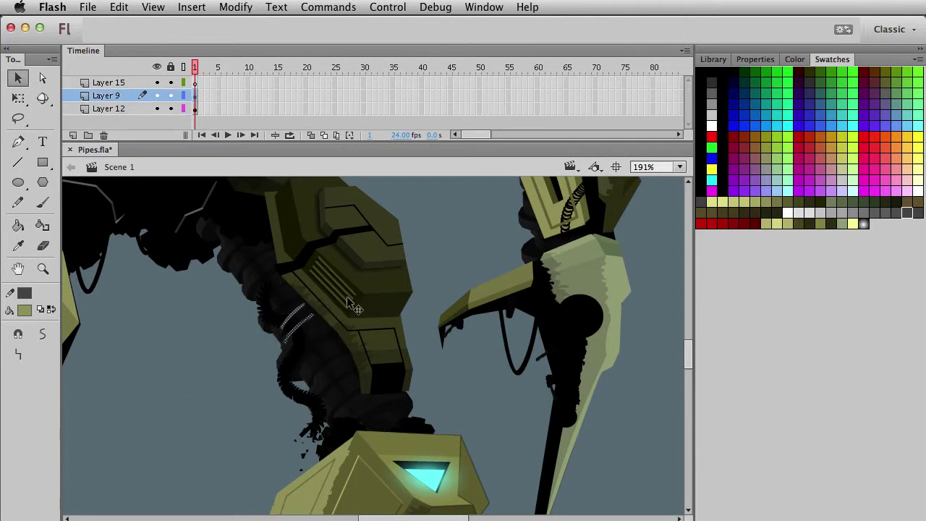
key(F8)
key(Return)
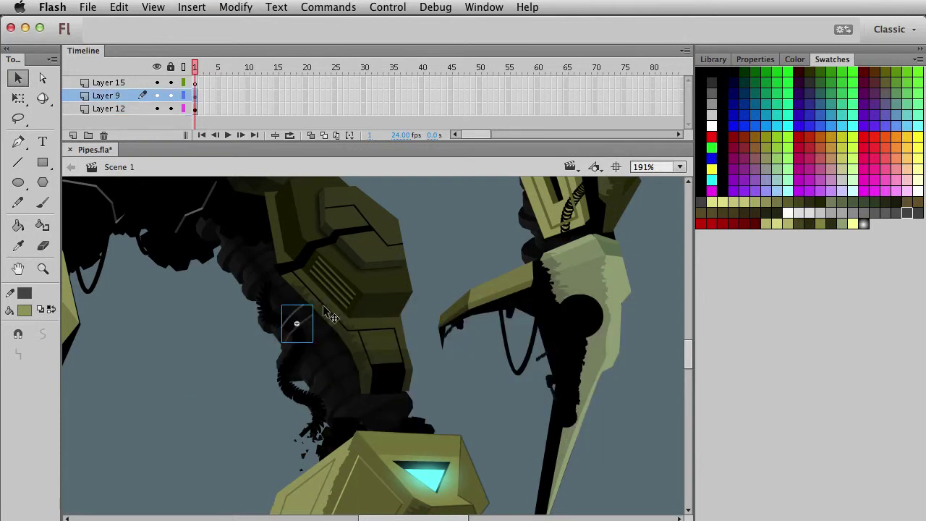
double_click(298, 320)
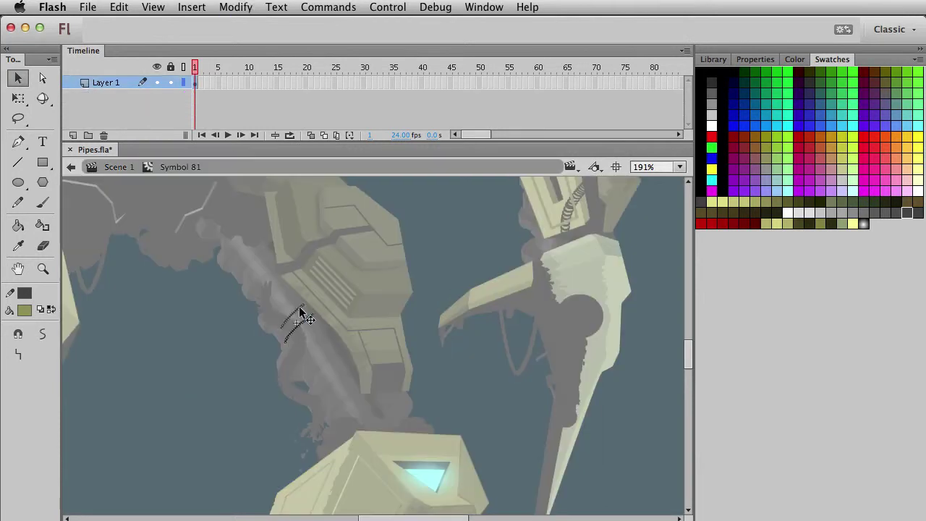
double_click(178, 374)
key(super+1)
click(184, 384)
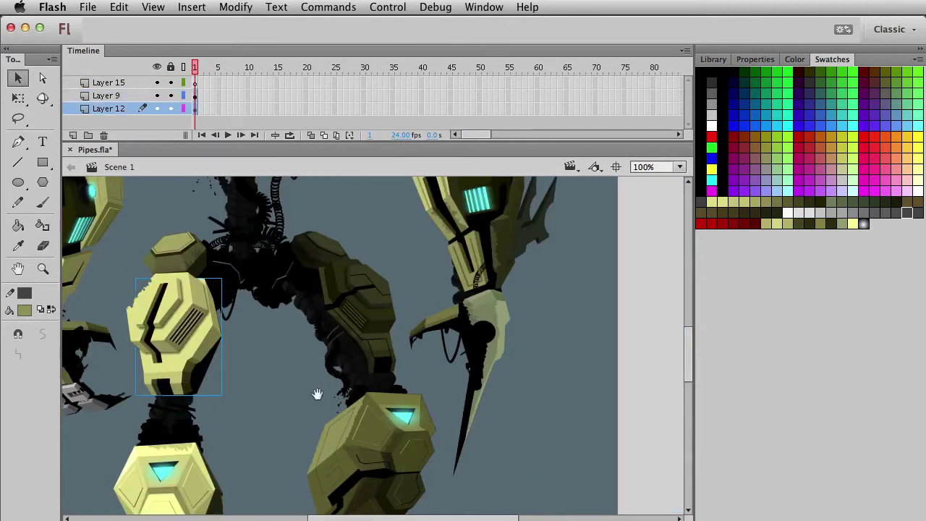
Step: Copy one ring of the ribbed thigh column from inside the silhouette parts symbol and bring it into the main scene
drag(314, 394, 341, 450)
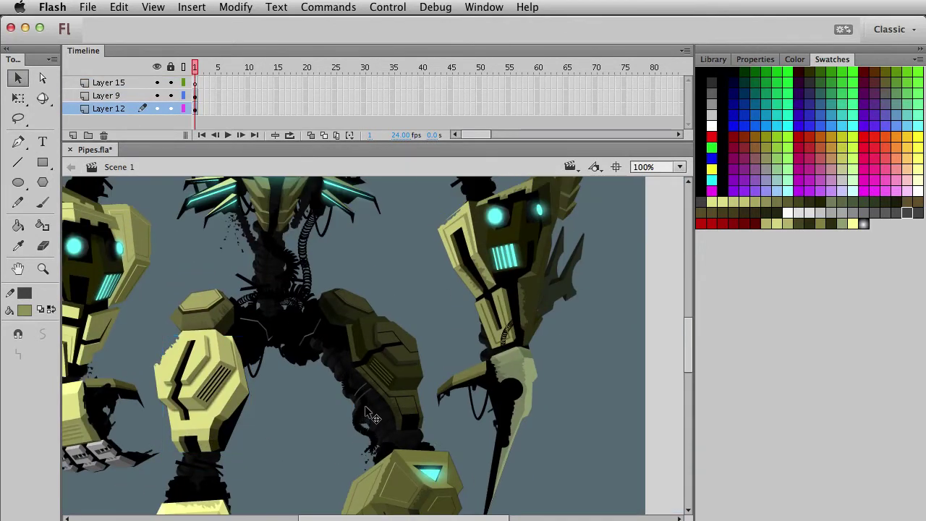
double_click(349, 378)
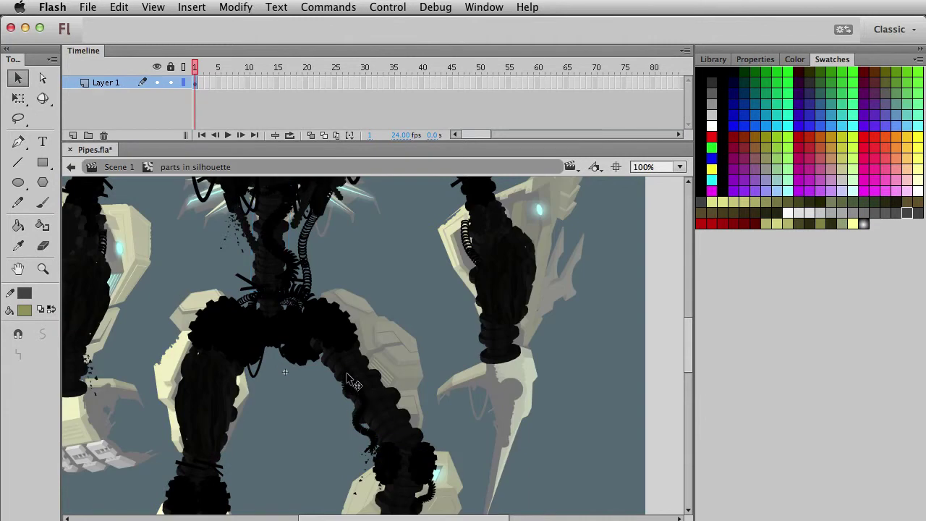
double_click(361, 382)
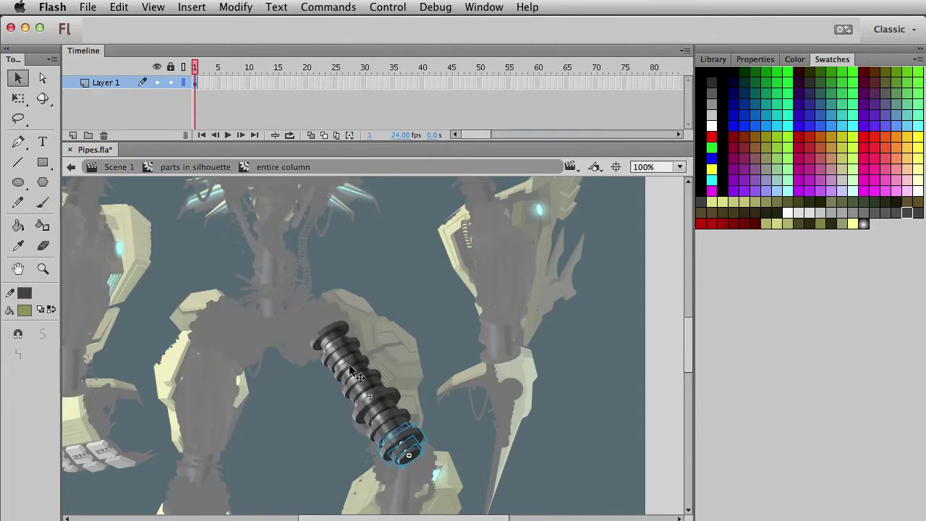
click(351, 373)
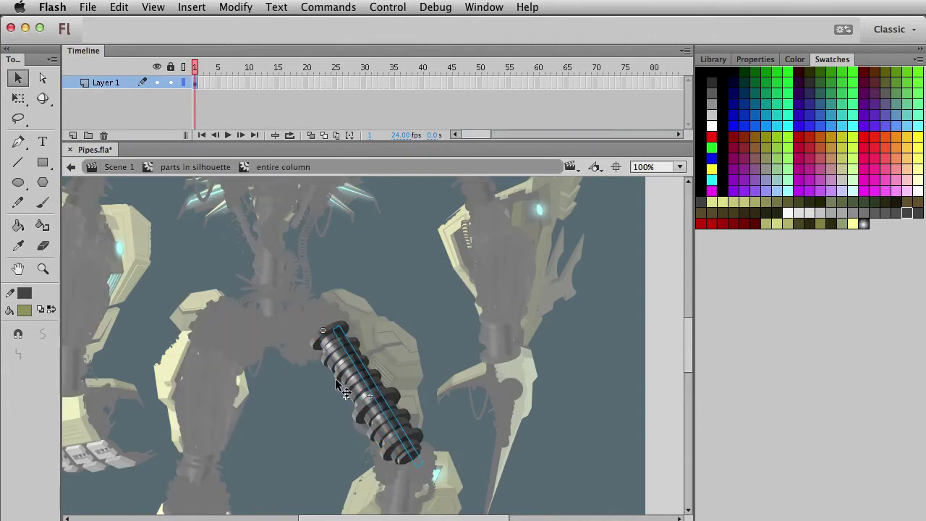
drag(334, 378, 290, 422)
key(super+z)
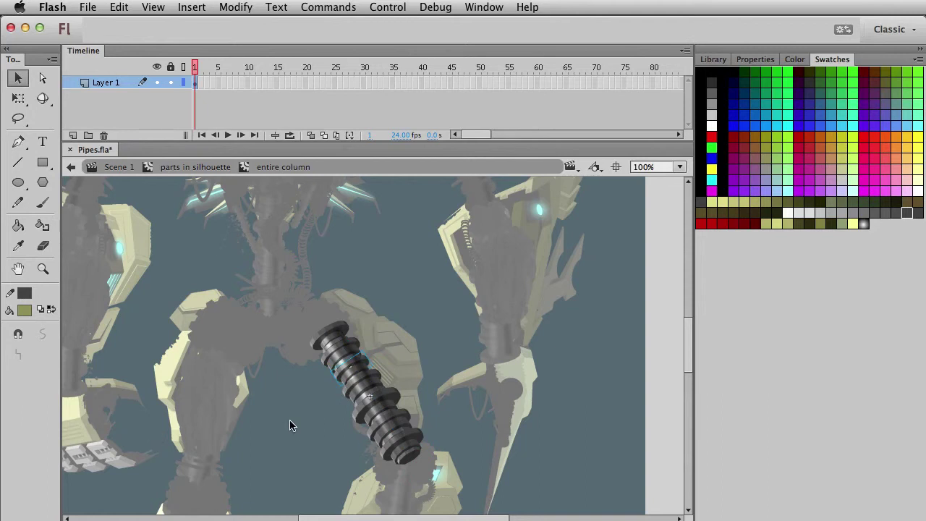
double_click(289, 426)
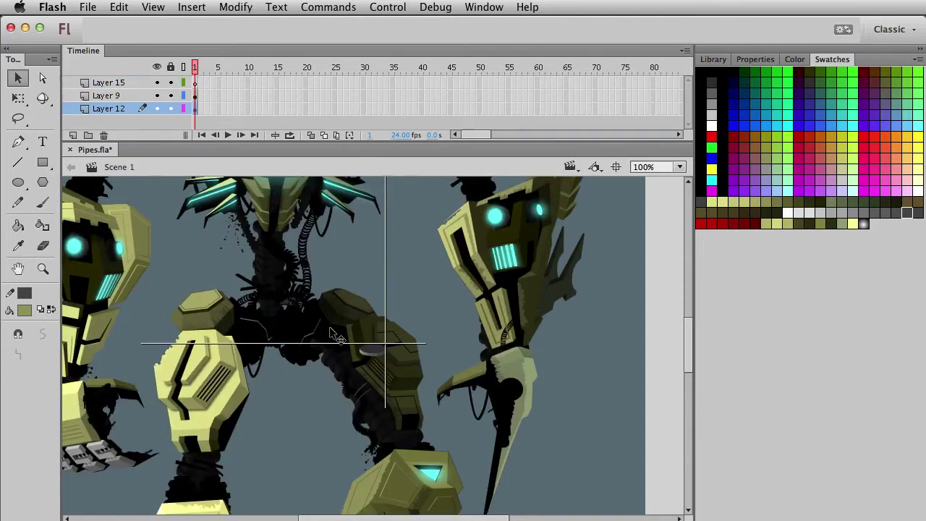
Step: Straighten and enlarge the copied ring beside the spine, break it apart and delete everything except its curved front band
key(q)
drag(284, 272, 364, 257)
key(v)
key(super+b)
click(420, 303)
click(376, 259)
key(Delete)
Step: Convert the curved band into a movie clip symbol and scale it down to about half its width
mouse_move(423, 278)
mouse_down()
mouse_move(285, 237)
mouse_move(318, 238)
mouse_up()
key(F8)
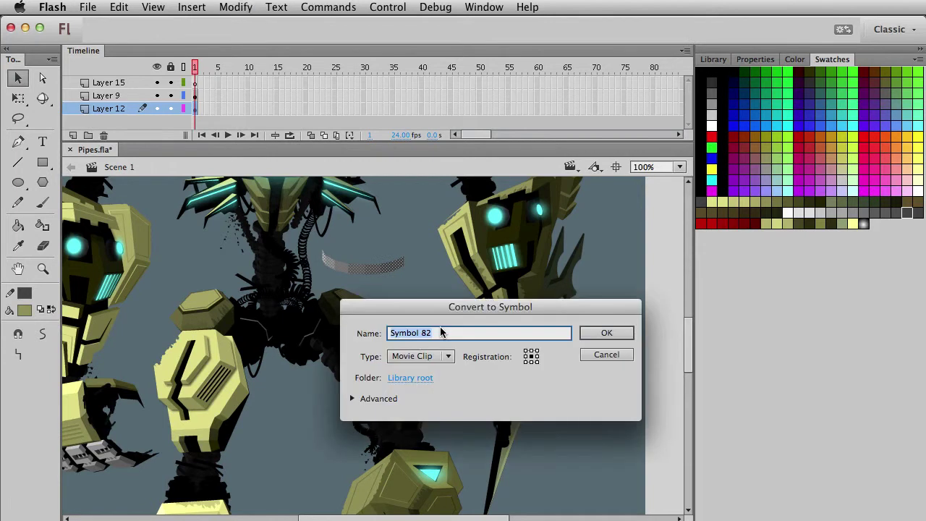
key(Return)
key(q)
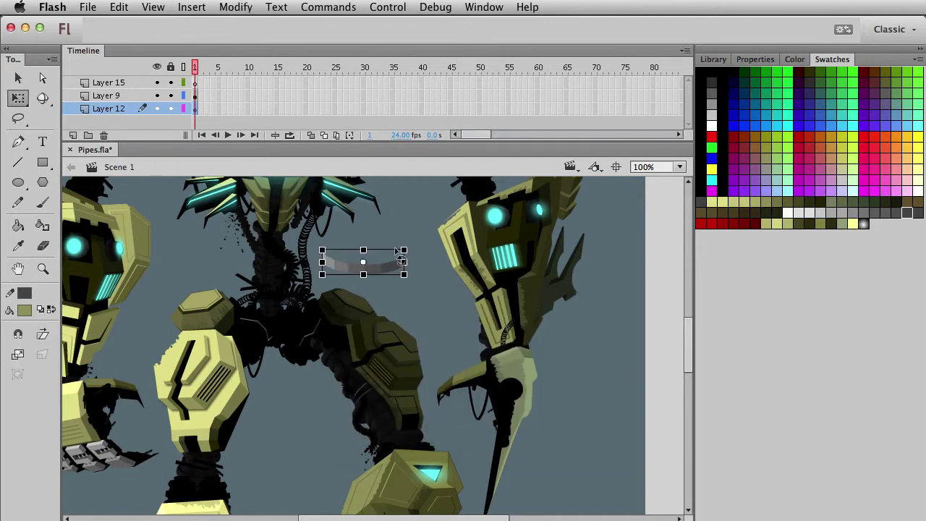
drag(403, 248, 384, 257)
key(v)
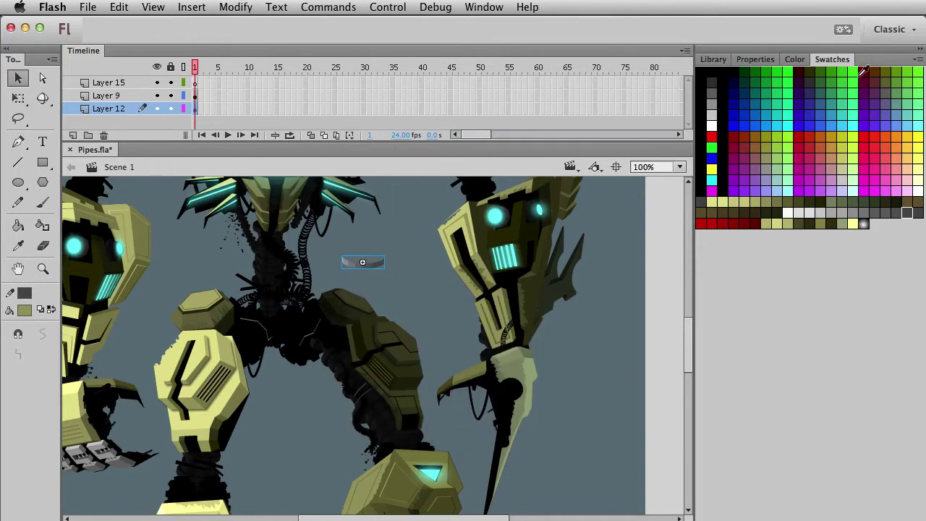
Step: Apply a 39% black tint to the band and place it across the spine column
click(755, 60)
click(792, 197)
click(791, 241)
drag(839, 217, 794, 217)
drag(381, 268, 292, 267)
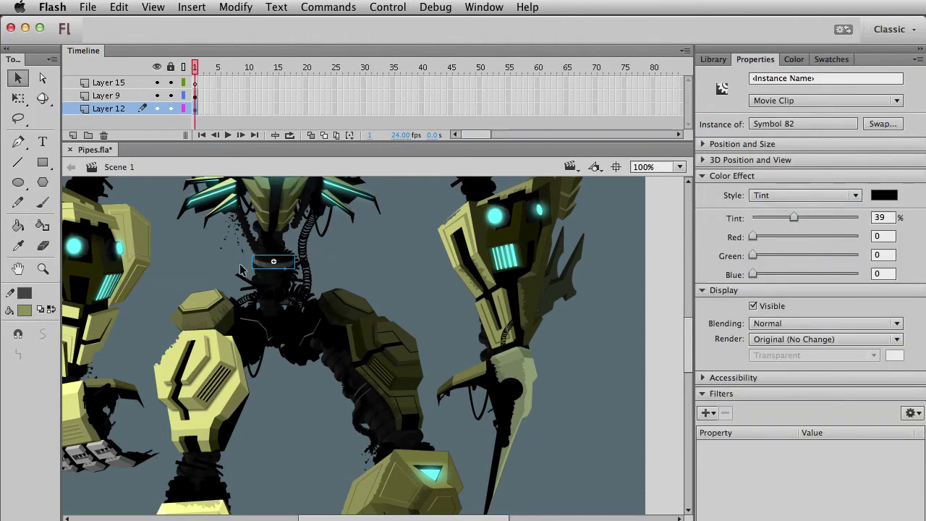
Step: Narrow and flatten the band to fit the spine column and align it over one of the rings
click(43, 268)
drag(207, 226, 362, 309)
key(q)
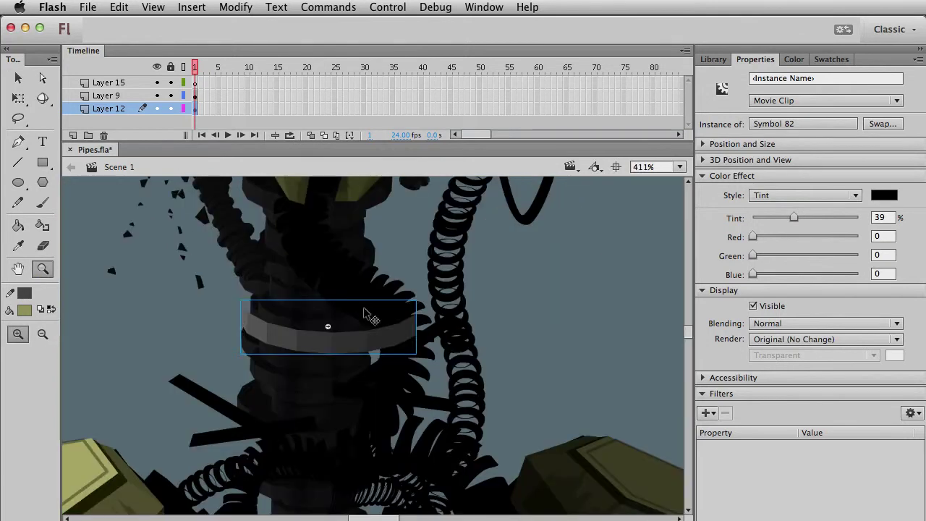
drag(413, 326, 388, 326)
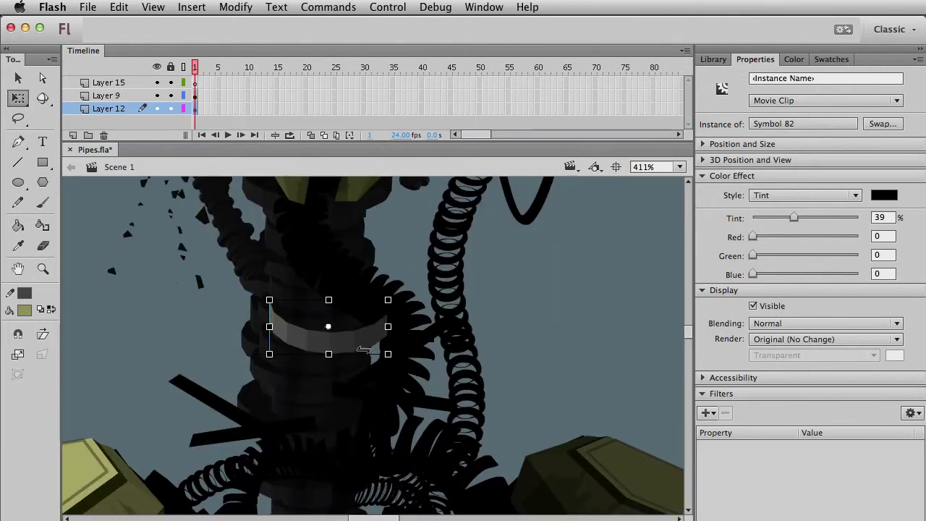
drag(331, 355, 323, 341)
key(v)
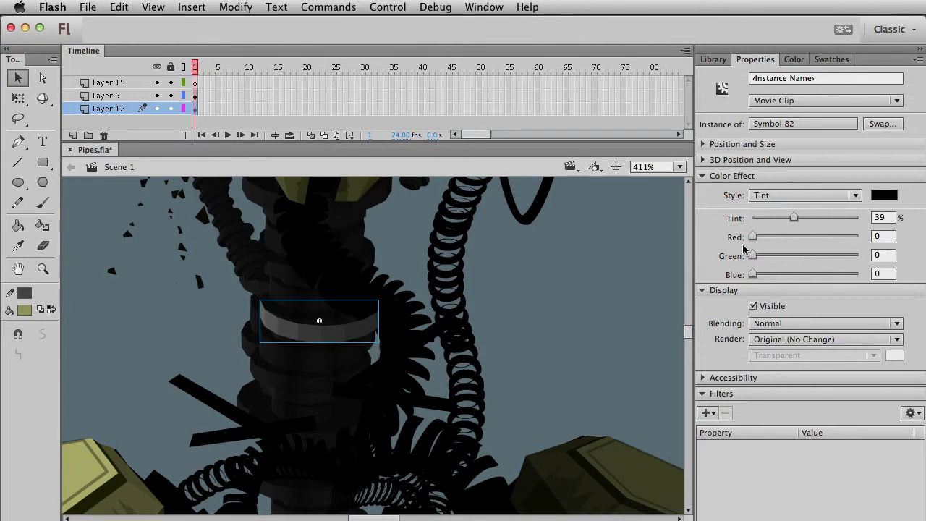
Step: Darken the spine band by setting its black tint to 63%
drag(800, 221, 821, 216)
click(538, 358)
key(super+1)
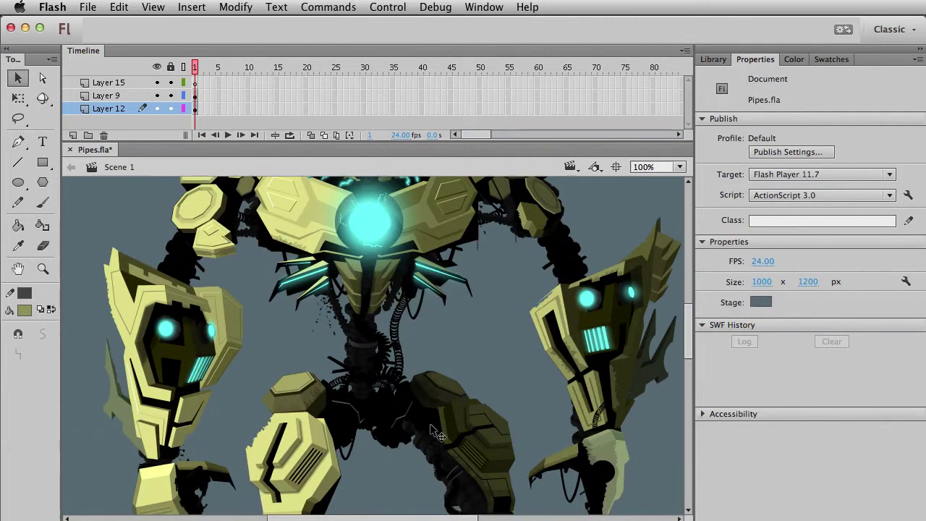
click(367, 354)
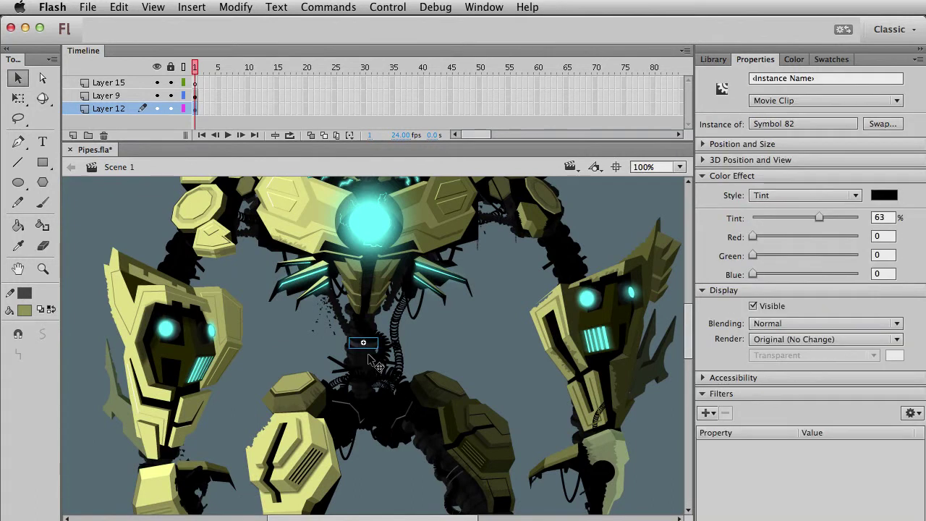
click(369, 352)
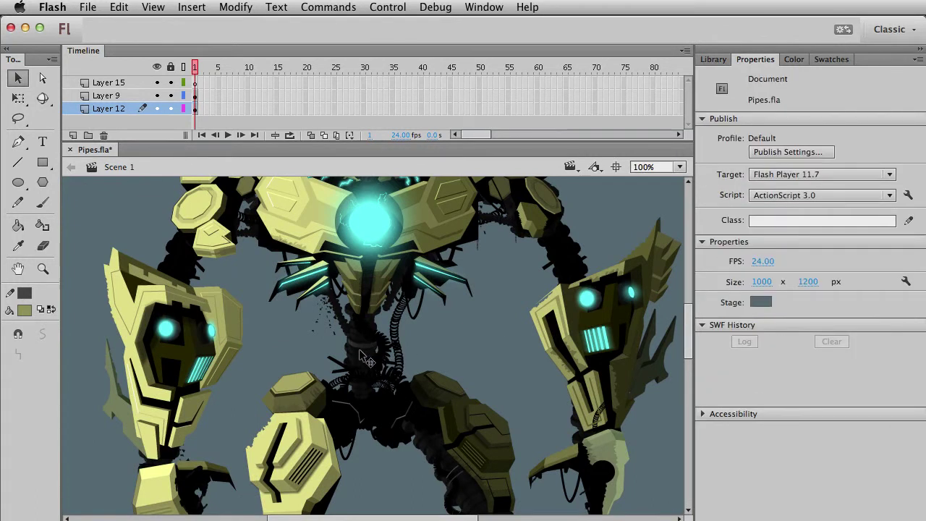
Step: Move the grey band down the spine column onto a lower ring
click(364, 344)
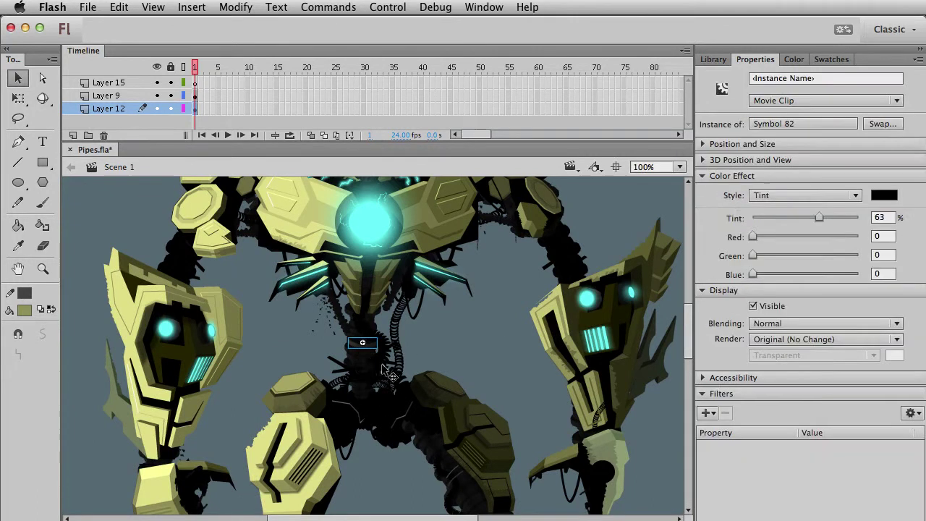
key(shift+Down)
key(shift+Down)
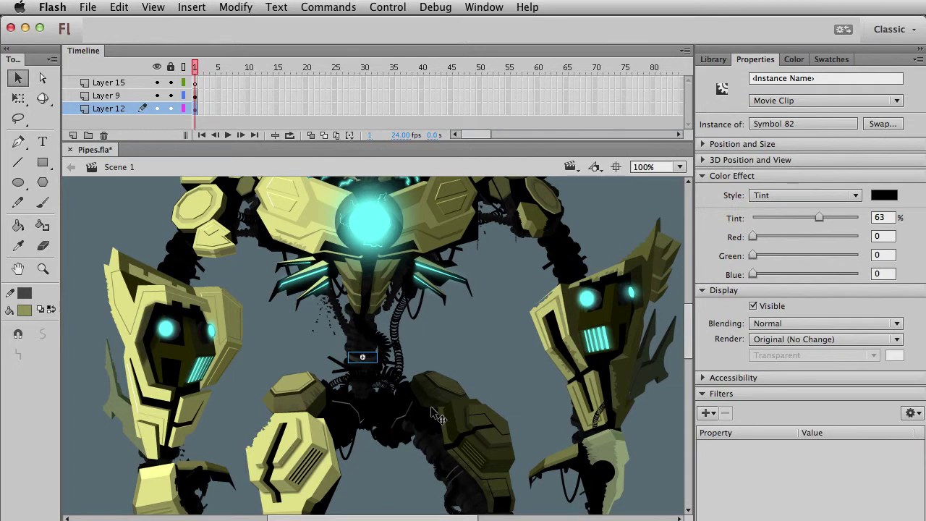
click(521, 320)
click(366, 361)
click(432, 387)
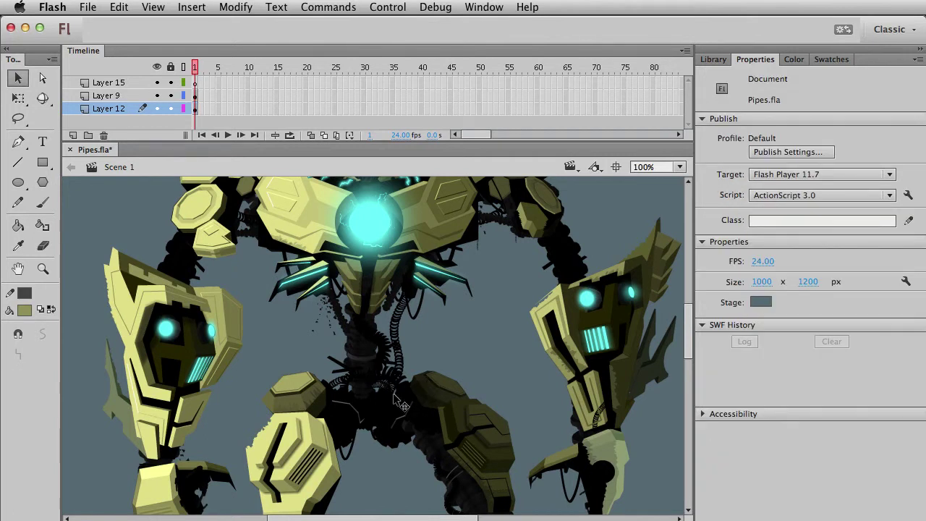
Step: Duplicate the spine band, shrink the copy and place it just below the original
click(43, 269)
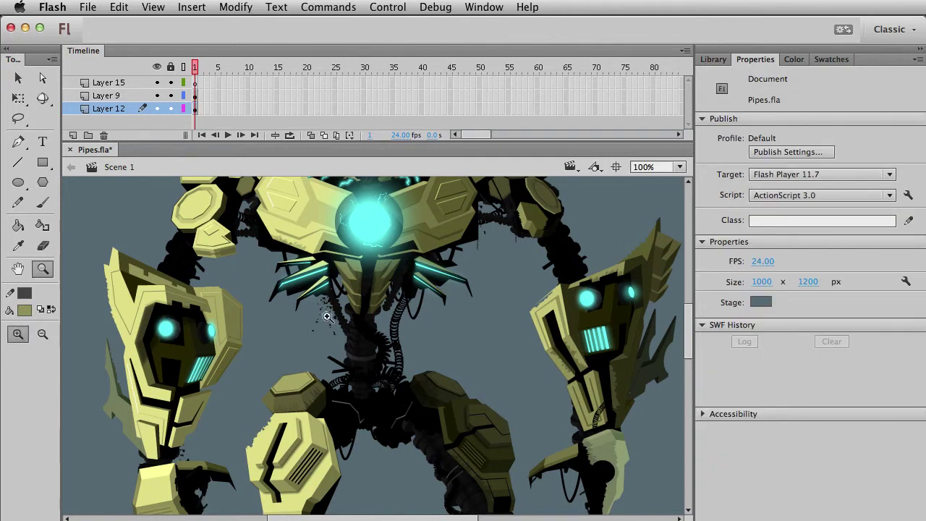
drag(322, 305, 463, 413)
key(v)
click(302, 357)
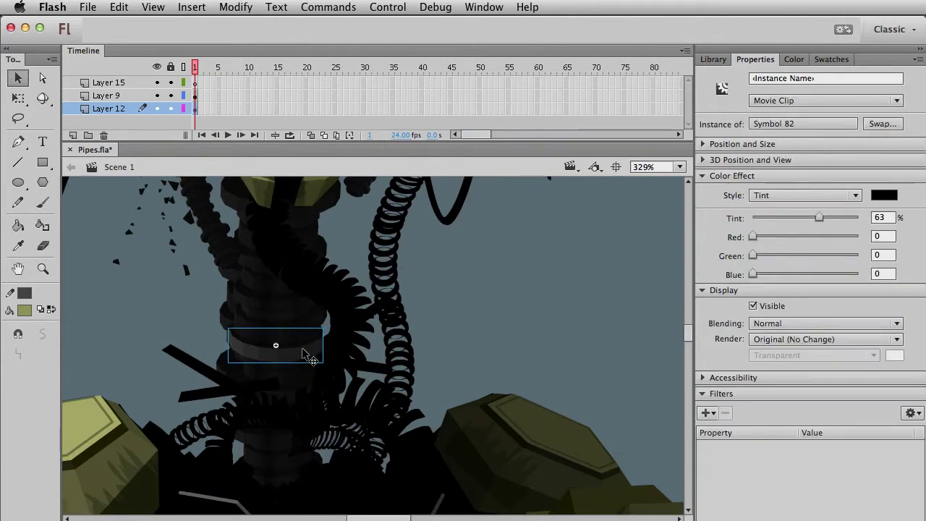
mouse_move(306, 348)
mouse_down()
mouse_move(307, 365)
mouse_move(319, 352)
mouse_up()
key(q)
key(v)
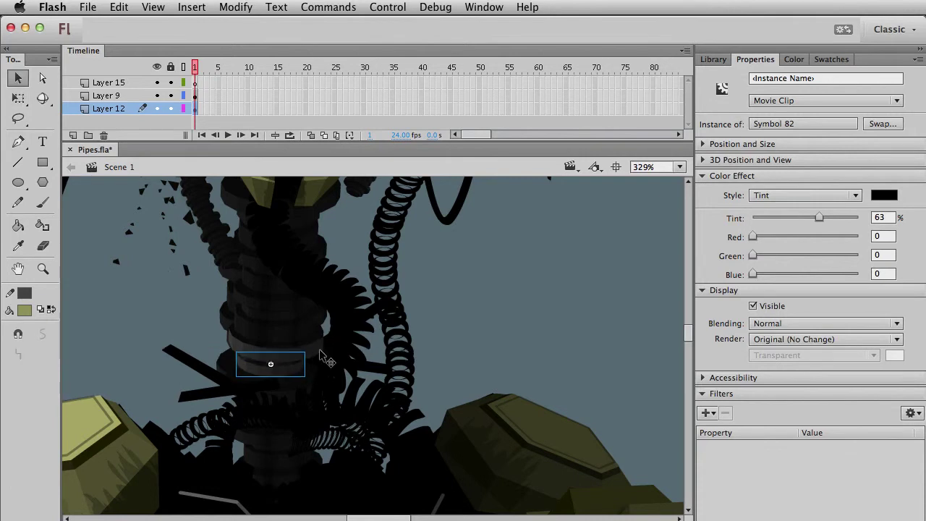
key(super+1)
click(325, 342)
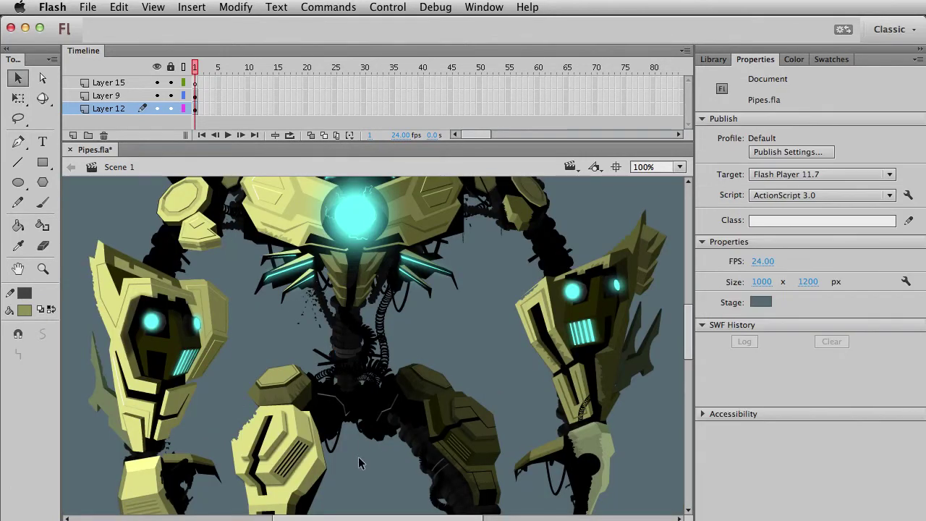
Step: Nudge the small grey band up the spine column to just below the waist armour and undo the last change
drag(409, 360, 417, 416)
click(377, 428)
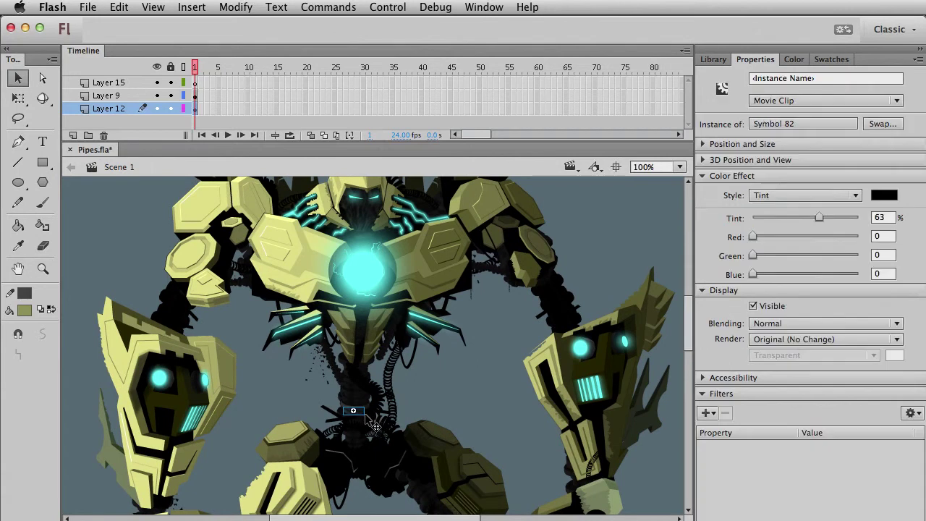
key(shift+Up)
key(shift+Up)
key(shift+Up)
key(shift+Up)
key(shift+Up)
key(shift+Up)
key(Right)
key(Right)
key(Right)
key(Down)
click(447, 424)
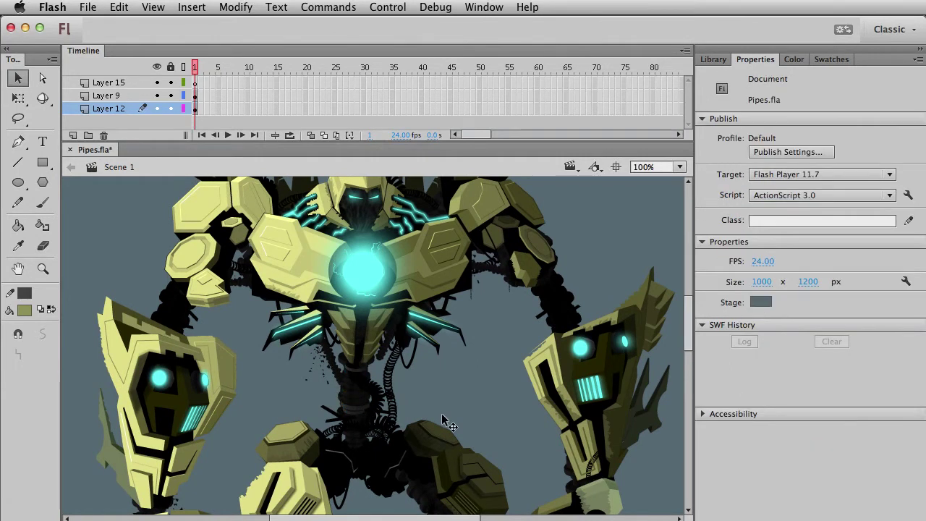
key(super+z)
click(442, 415)
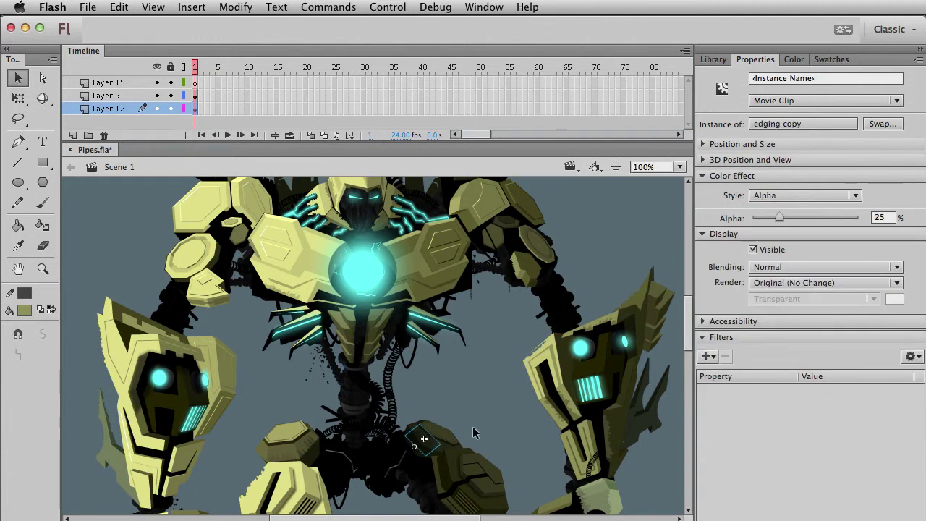
Step: Place a copy of the spine band on the right-hand arm pipe, rotated roughly to the pipe's slant
click(476, 402)
click(361, 368)
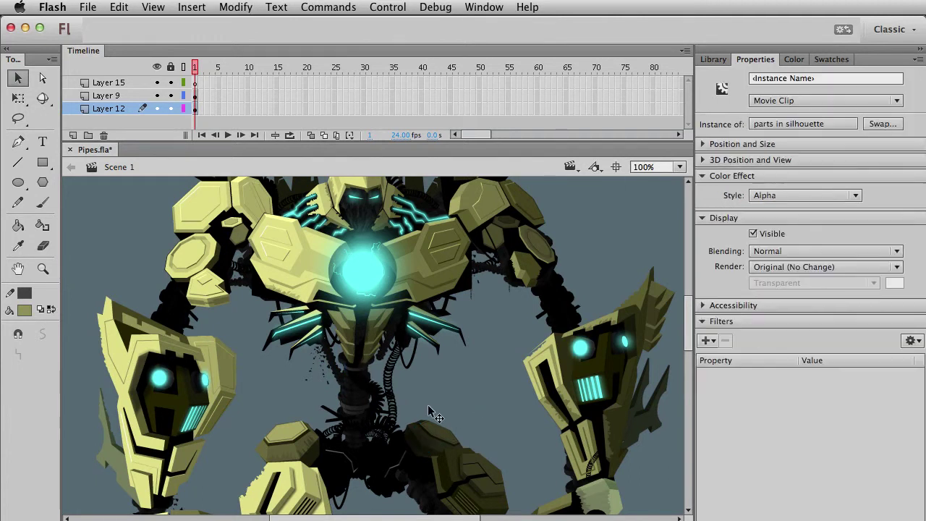
click(354, 369)
click(475, 372)
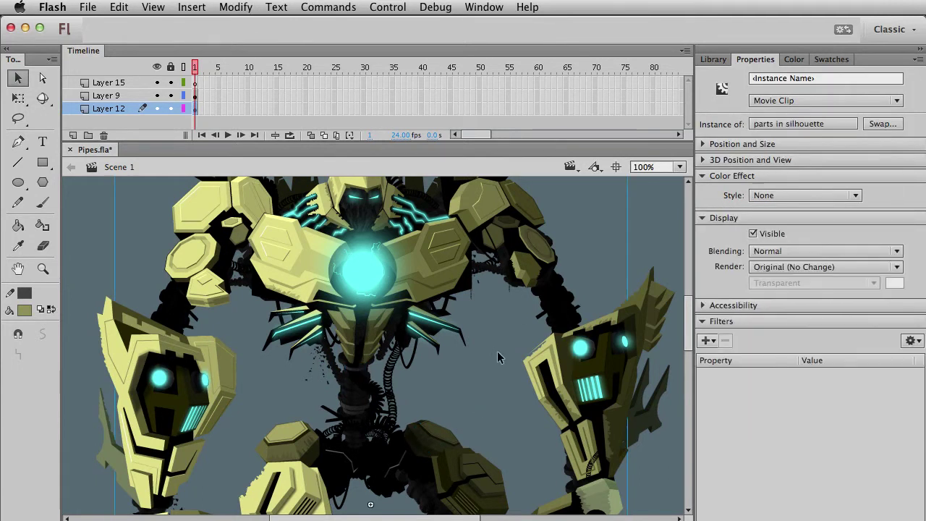
click(42, 268)
drag(404, 229, 622, 432)
key(v)
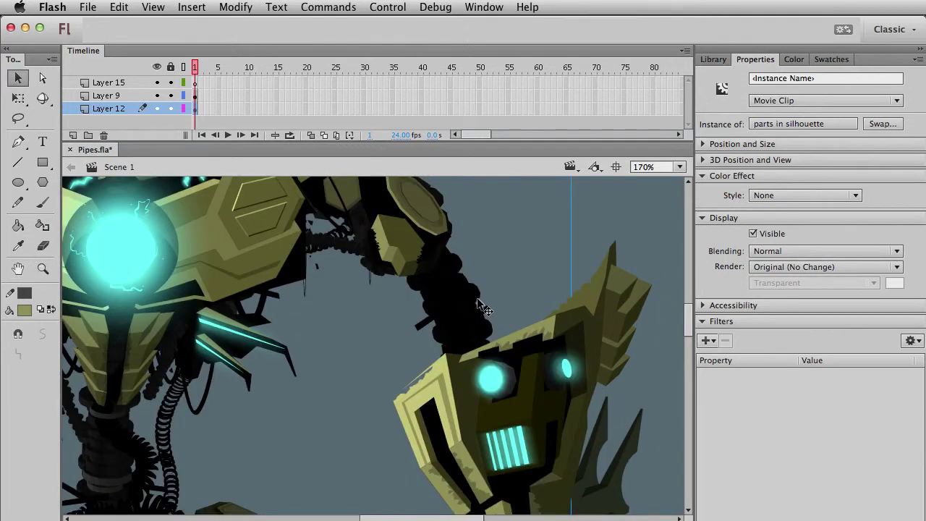
click(378, 351)
key(q)
drag(402, 349, 349, 383)
key(v)
drag(390, 348, 453, 285)
double_click(455, 286)
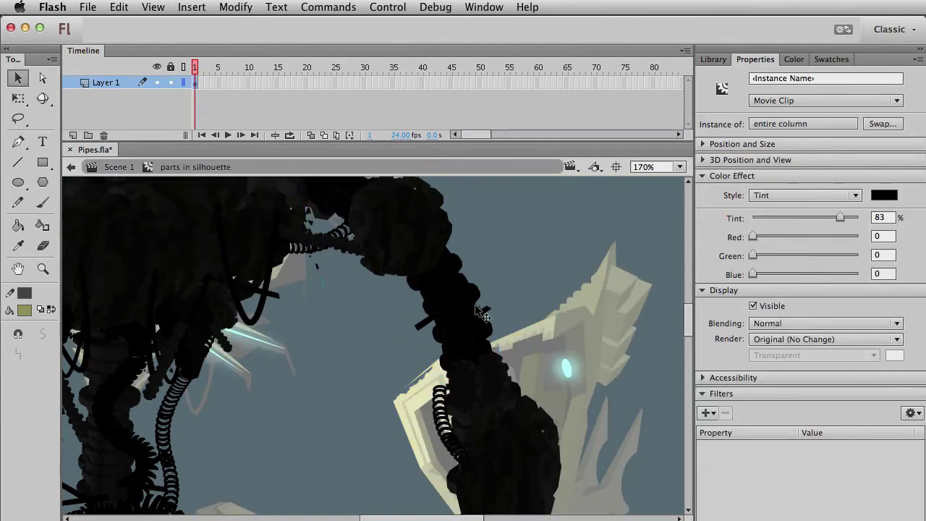
double_click(483, 309)
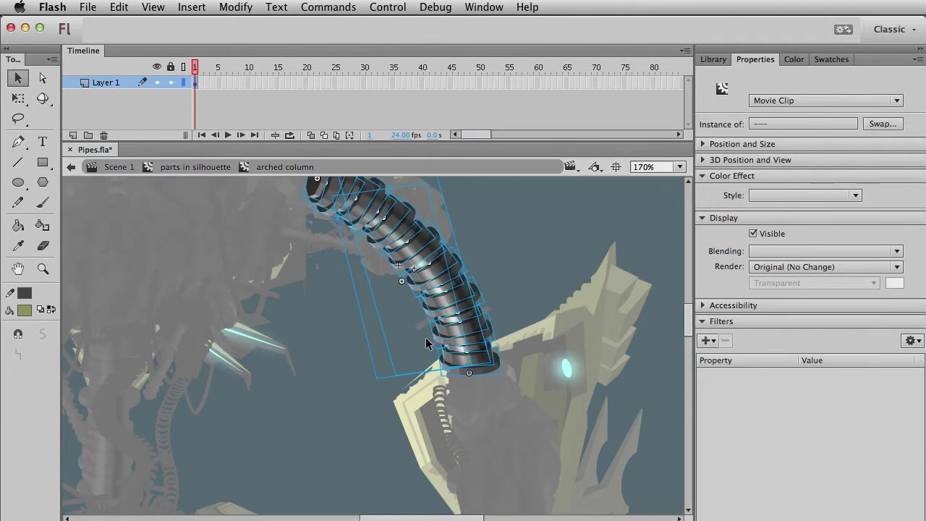
key(super+e)
Step: Move the grey band down onto a ring of the arm pipe and rotate it across the pipe
click(438, 274)
key(q)
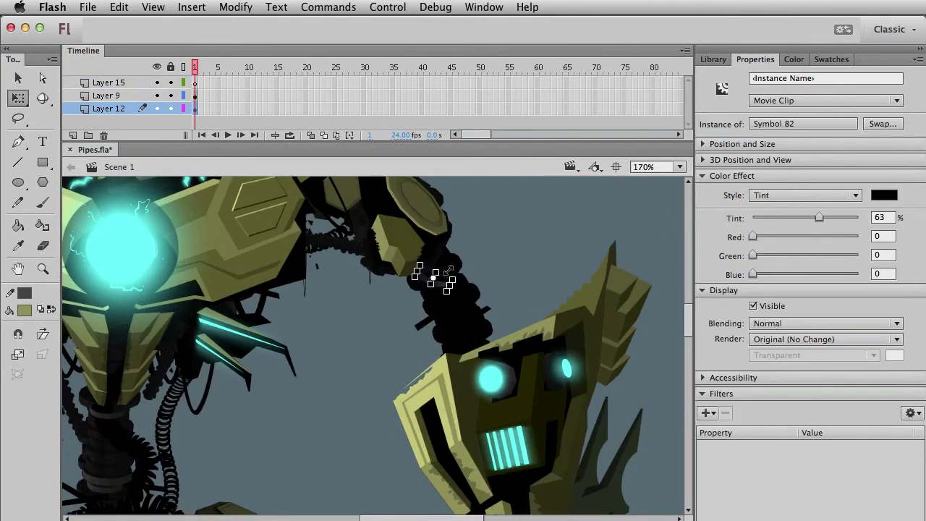
key(v)
drag(449, 286, 459, 308)
key(q)
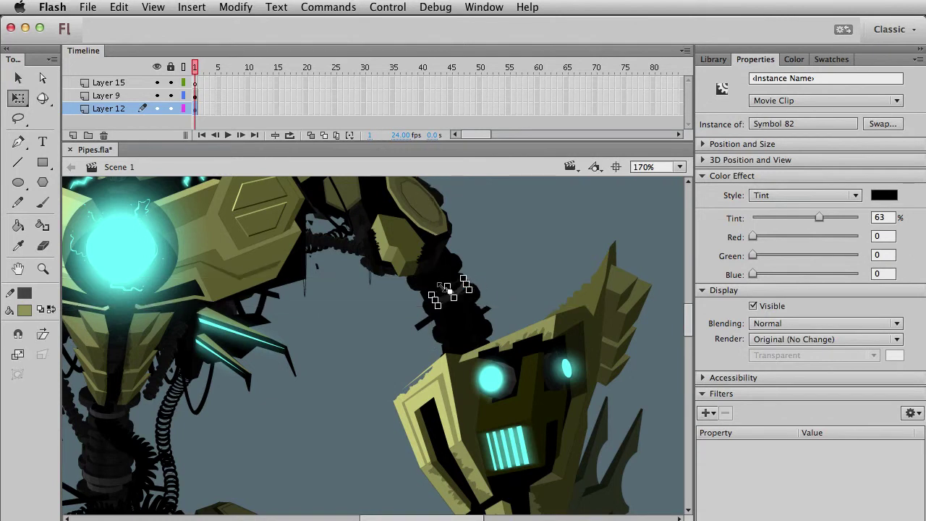
key(v)
click(462, 296)
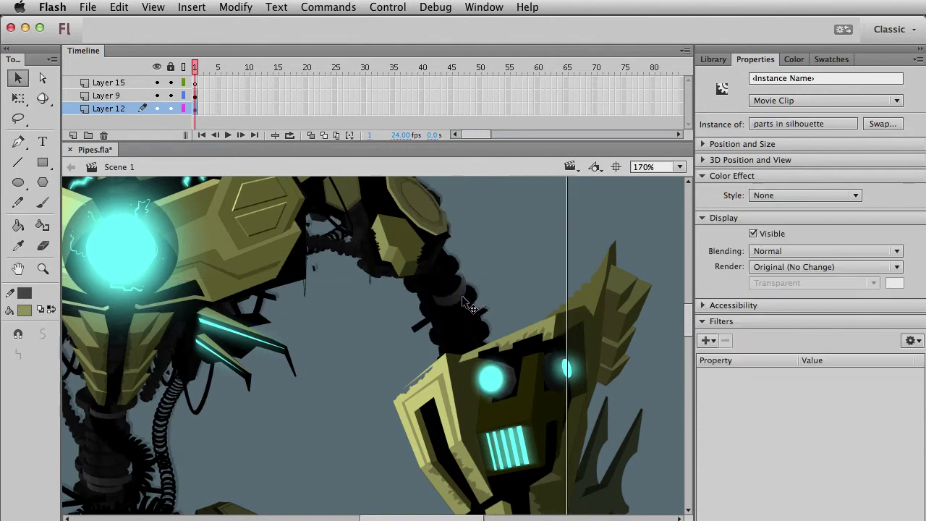
key(super+z)
click(526, 269)
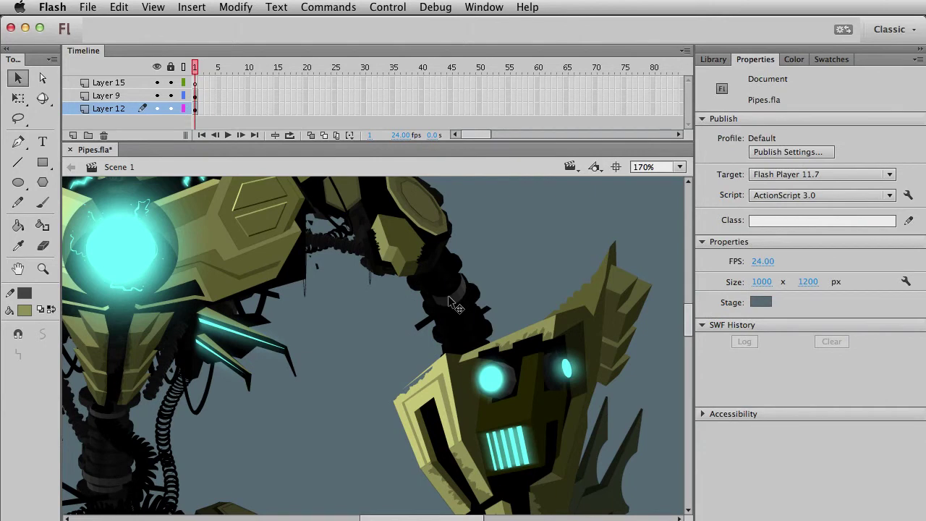
Step: Resize the arm band to the pipe's width and nudge it onto its ring below the elbow armour
click(449, 300)
key(q)
drag(435, 300, 431, 304)
key(v)
key(shift+Left)
key(Up)
key(Right)
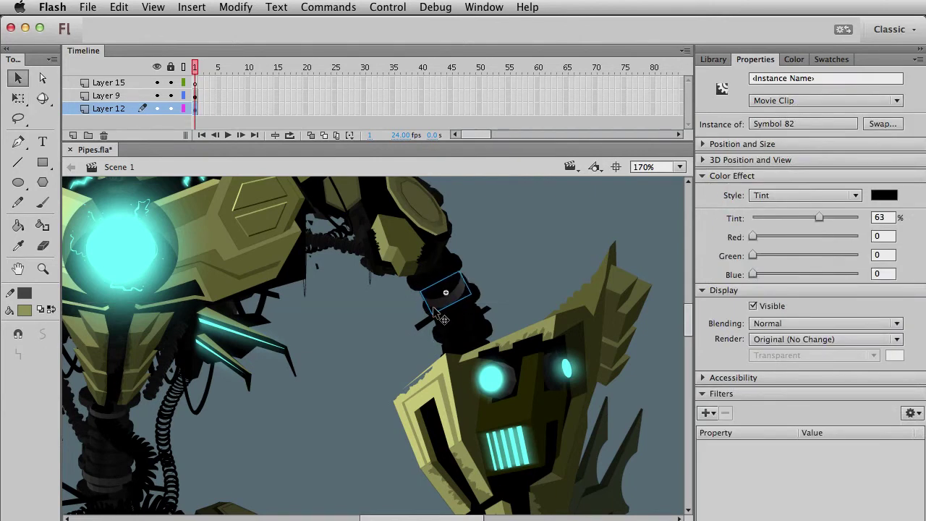
Step: Fine-tune the arm band's fit with the transformation point set at its outer edge
click(453, 304)
key(q)
click(448, 301)
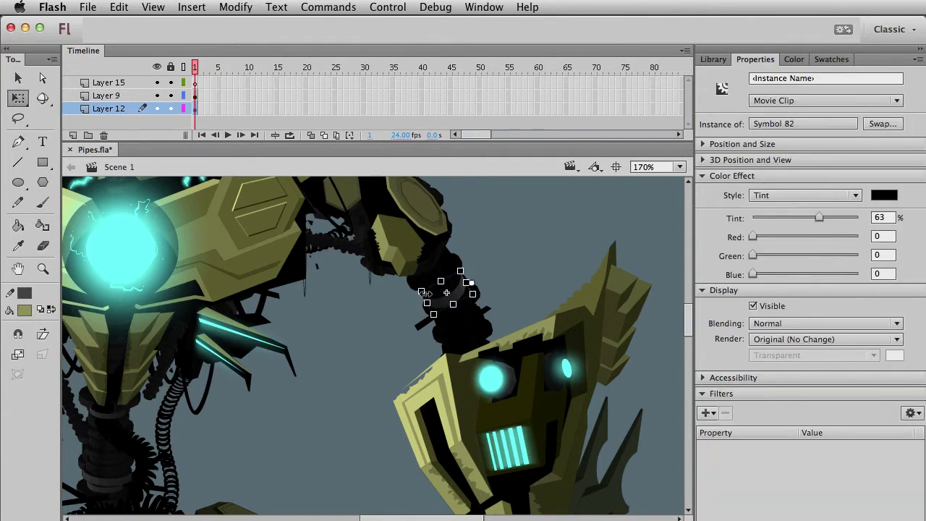
key(v)
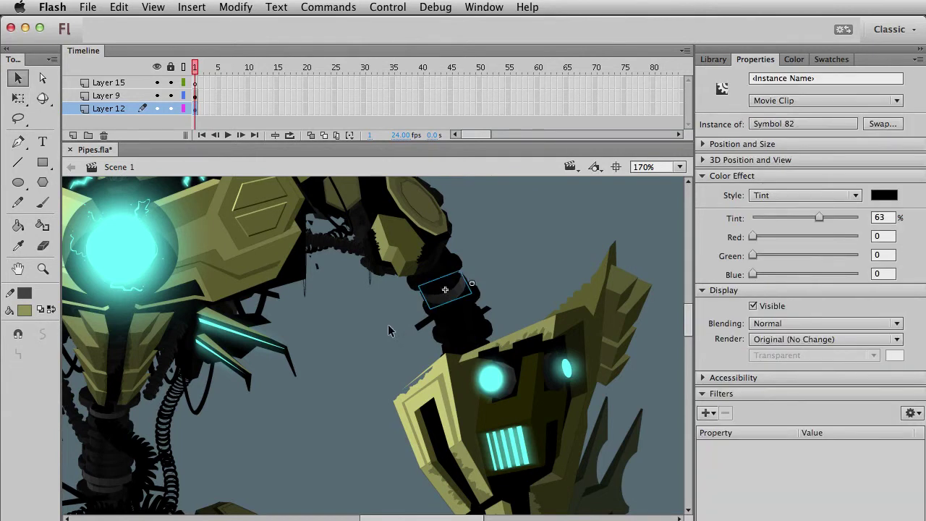
click(408, 373)
click(447, 300)
Step: Darken the arm band by setting its black tint to 71%
key(super+1)
click(374, 385)
drag(391, 418, 485, 404)
click(534, 315)
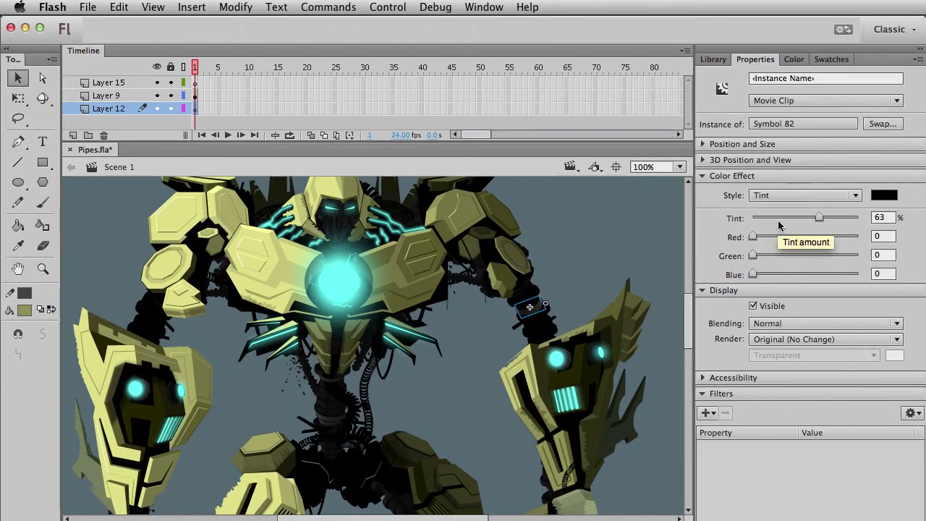
drag(819, 217, 828, 217)
click(643, 236)
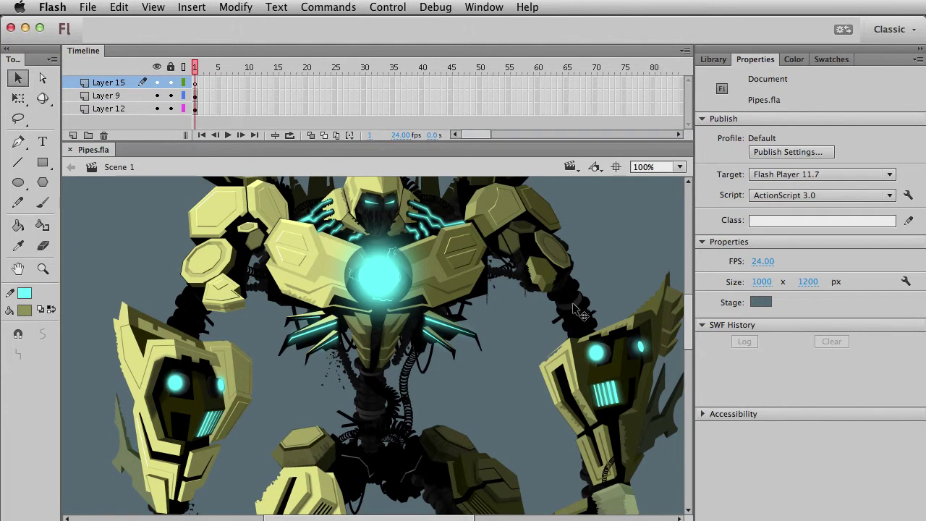
Step: Nudge the arm band up and to the left, closer to the elbow armour
click(574, 307)
key(Up)
key(Up)
key(Up)
key(Up)
key(Left)
key(Left)
key(Left)
key(Left)
click(618, 238)
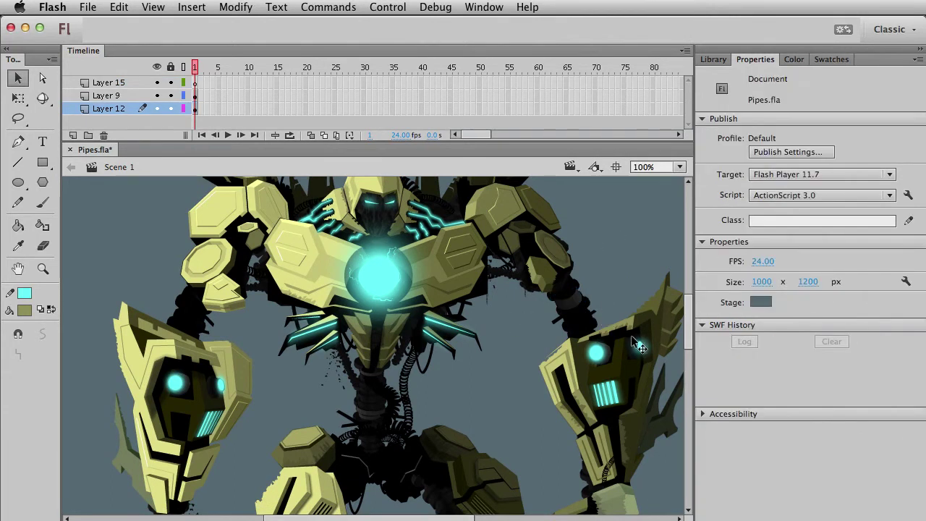
Step: Duplicate the arm band and stack the copy directly above it toward the elbow armour
key(z)
drag(507, 254, 614, 358)
key(v)
click(442, 339)
key(q)
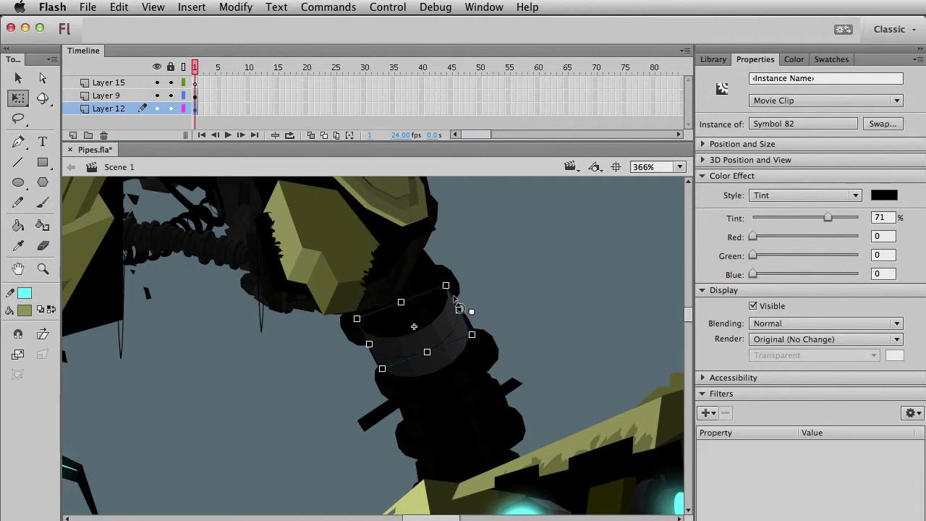
drag(453, 296, 359, 354)
key(super+z)
drag(452, 297, 429, 270)
key(Up)
key(Up)
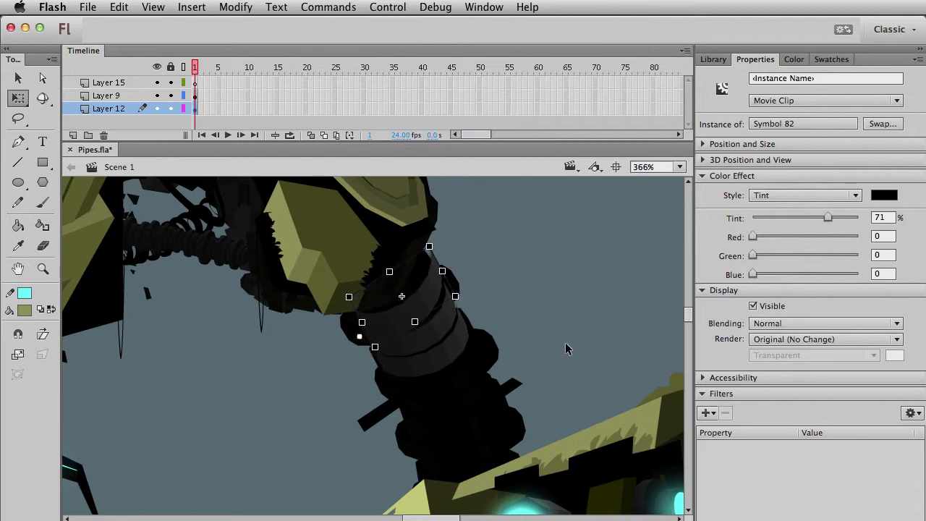
Step: Rotate the uppermost arm band counterclockwise to follow the bend of the pipe
drag(438, 255, 413, 254)
key(v)
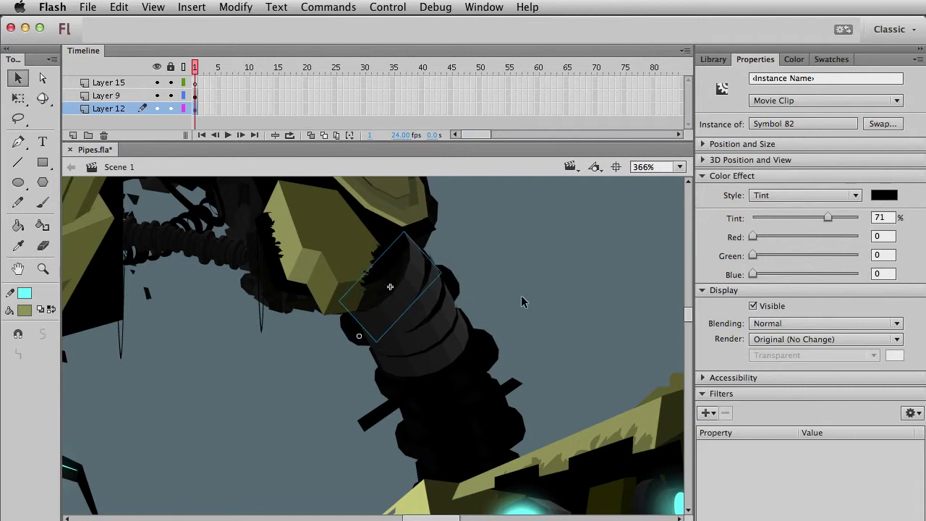
click(521, 295)
key(super+1)
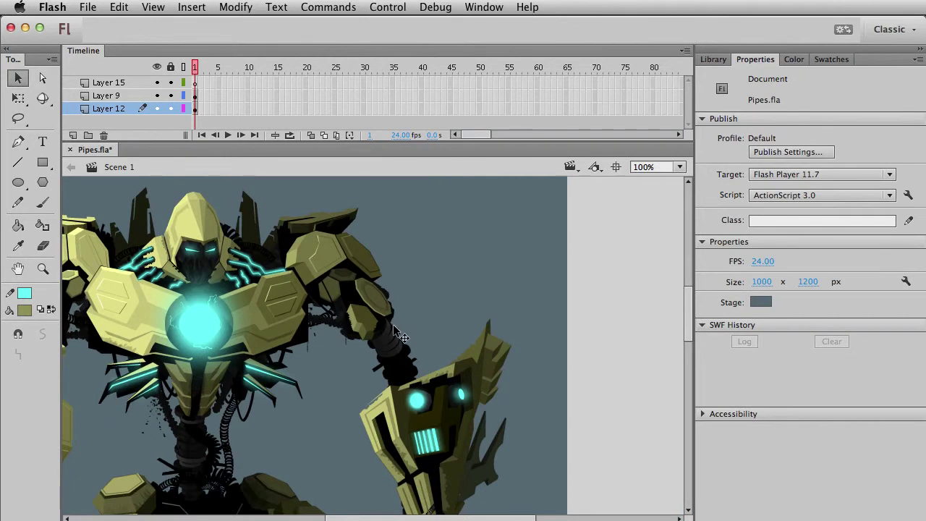
Step: Select the stacked arm bands together and shift them slightly down the pipe
click(395, 337)
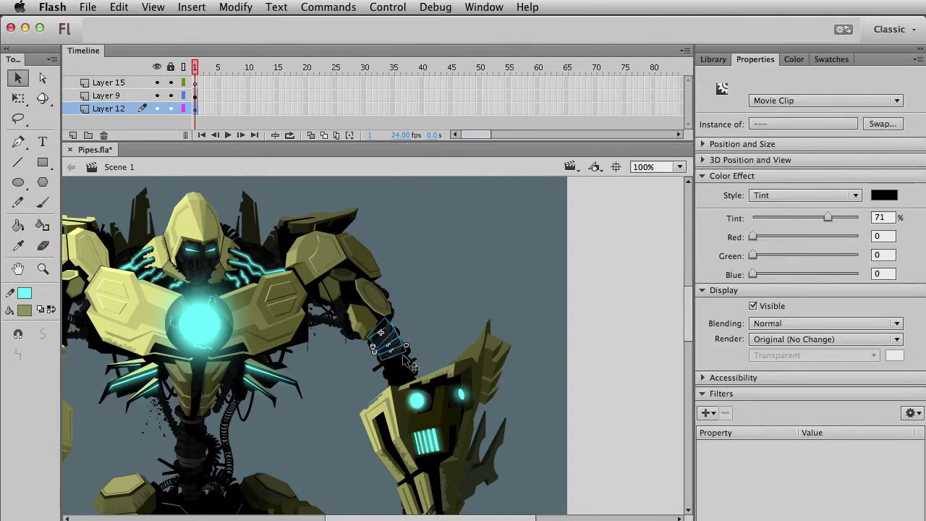
drag(403, 355, 408, 359)
click(553, 324)
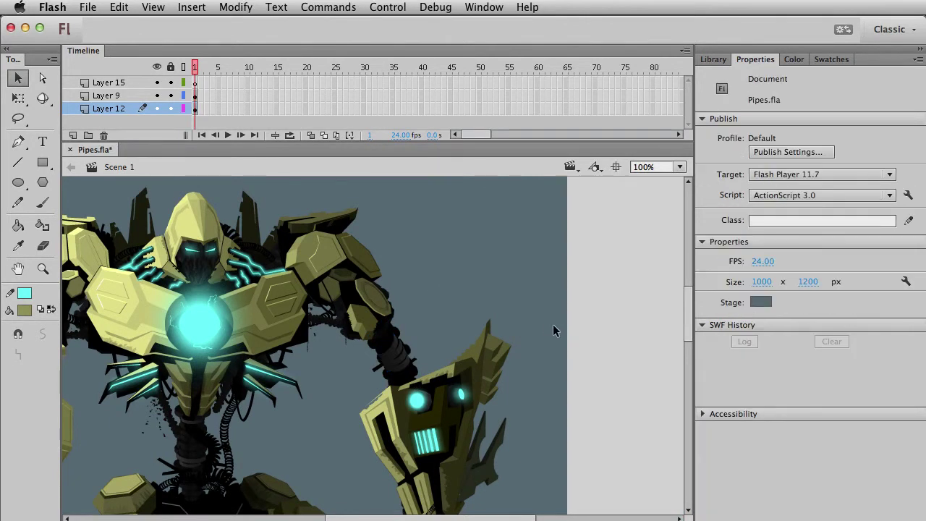
Step: Scale down the set of arm bands and move it down the pipe to just above the forearm armour
click(414, 368)
key(q)
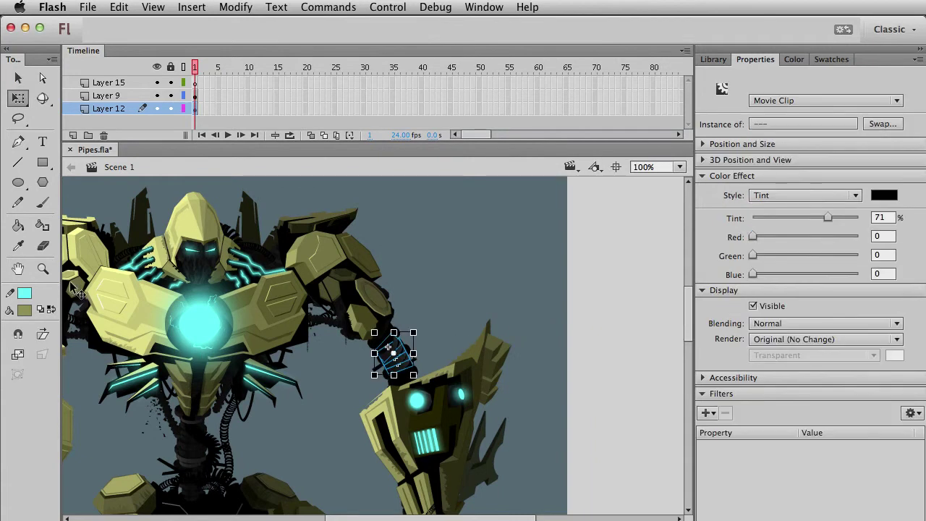
click(42, 269)
drag(272, 305, 450, 412)
key(q)
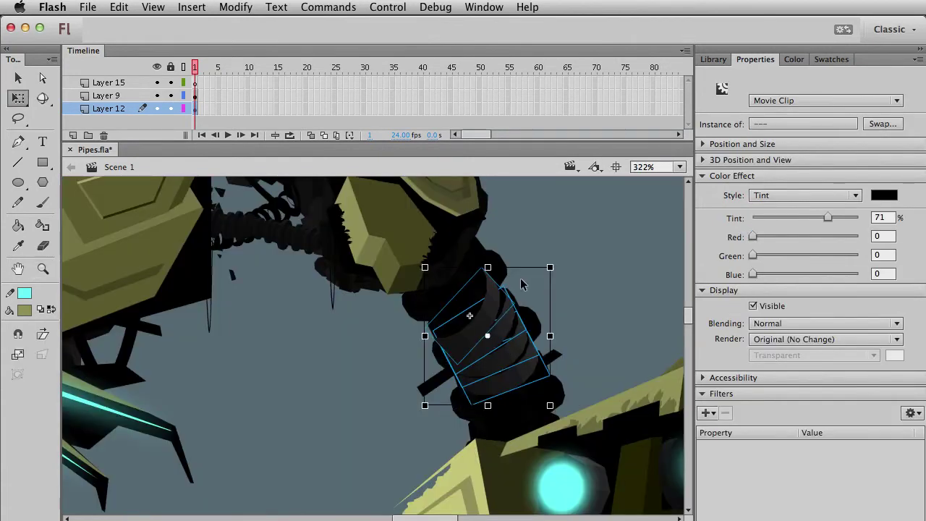
drag(555, 263, 520, 317)
key(v)
drag(508, 352, 541, 401)
click(628, 379)
key(super+1)
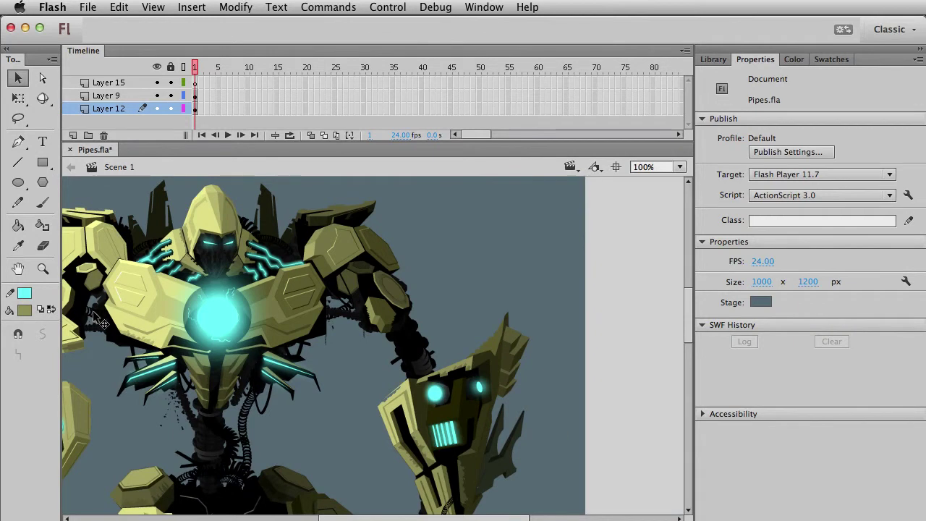
Step: Transform the set of arm bands slightly to match the lower pipe's width and slant
click(43, 268)
drag(247, 288, 508, 414)
key(v)
click(510, 376)
key(q)
drag(526, 383, 532, 383)
drag(510, 345, 515, 345)
Step: Nudge the set of arm bands into place on the lowest rings above the forearm armour
key(v)
key(shift+Left)
key(shift+Right)
key(Left)
key(Down)
key(Down)
key(shift+Left)
key(Right)
key(Right)
key(Right)
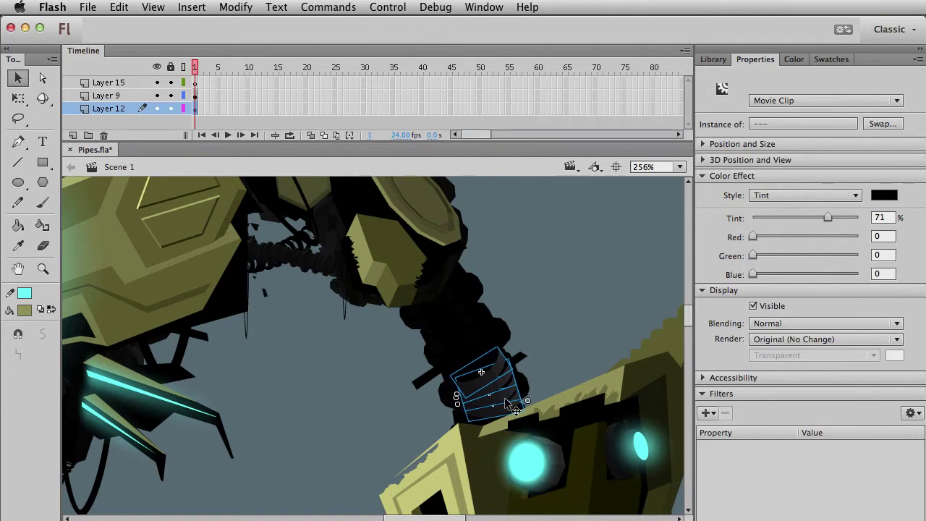
click(589, 353)
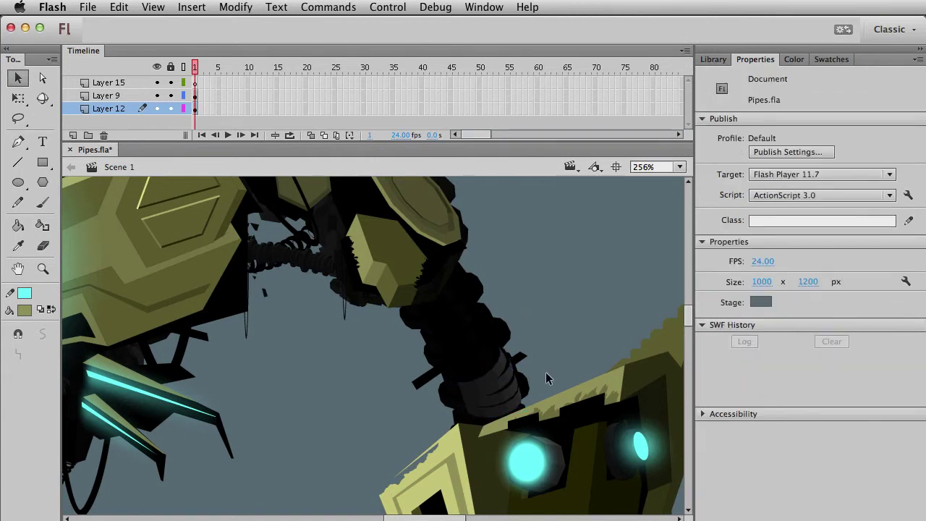
key(super+z)
key(Right)
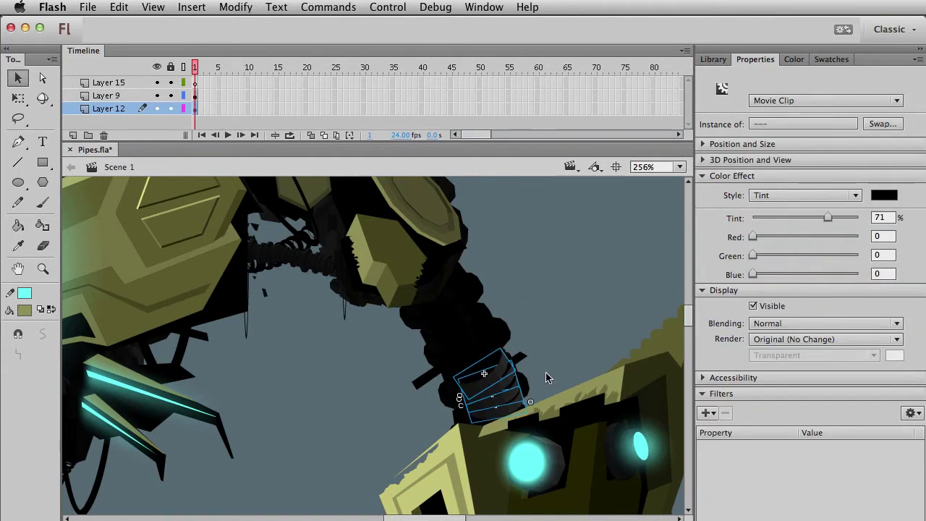
click(541, 347)
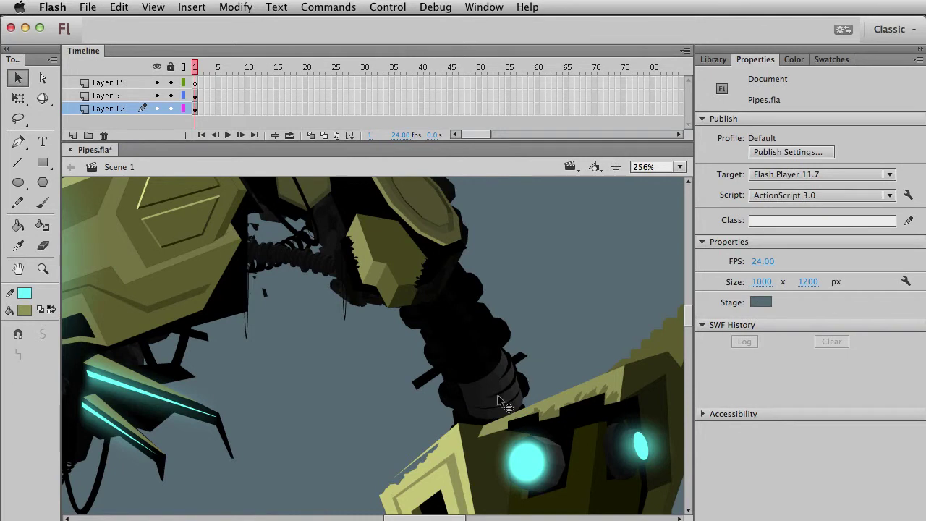
Step: Widen the lower arm banding toward the pipe's inner edge and nudge it to the right
click(496, 391)
key(q)
drag(491, 385, 518, 382)
drag(456, 386, 446, 387)
key(v)
key(Right)
key(Right)
key(Right)
key(Right)
click(538, 355)
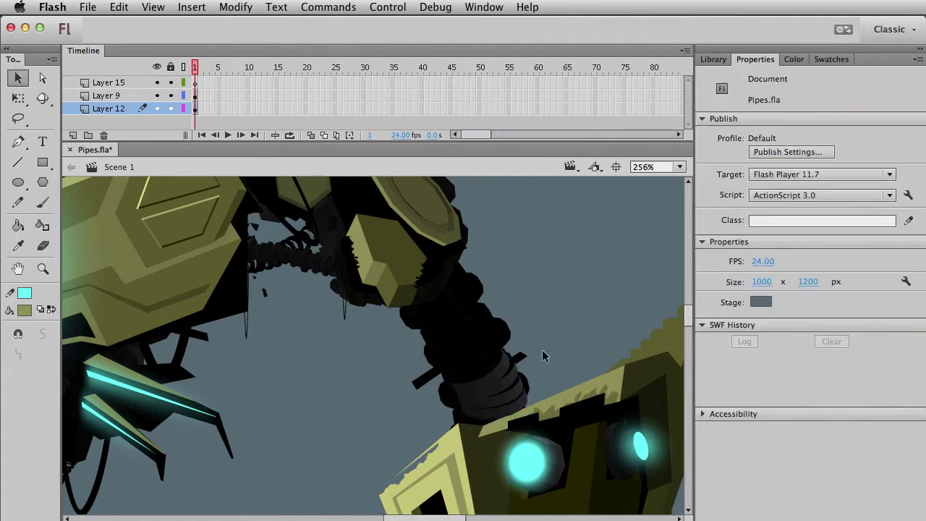
Step: Nudge the upper band of the lower arm set to the right and slightly up
click(515, 377)
key(Right)
key(Right)
key(Right)
key(Up)
key(Right)
key(Up)
click(570, 304)
Step: Select all the lower arm bands and adjust their fit to the pipe with Free Transform
click(523, 371)
drag(539, 319, 390, 454)
key(q)
drag(525, 434, 519, 420)
click(575, 287)
key(super+1)
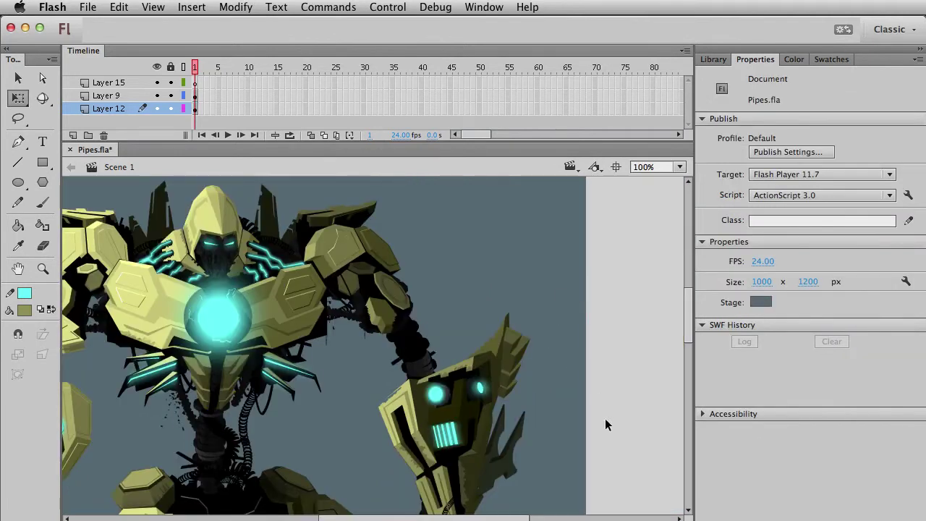
Step: Darken the small spine band just below the waist armour by raising its black tint
drag(365, 453, 482, 385)
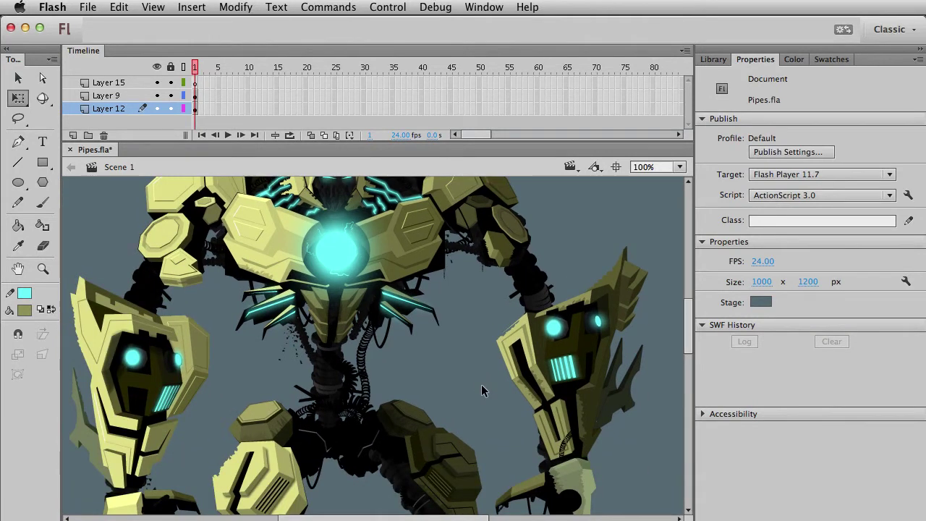
click(329, 351)
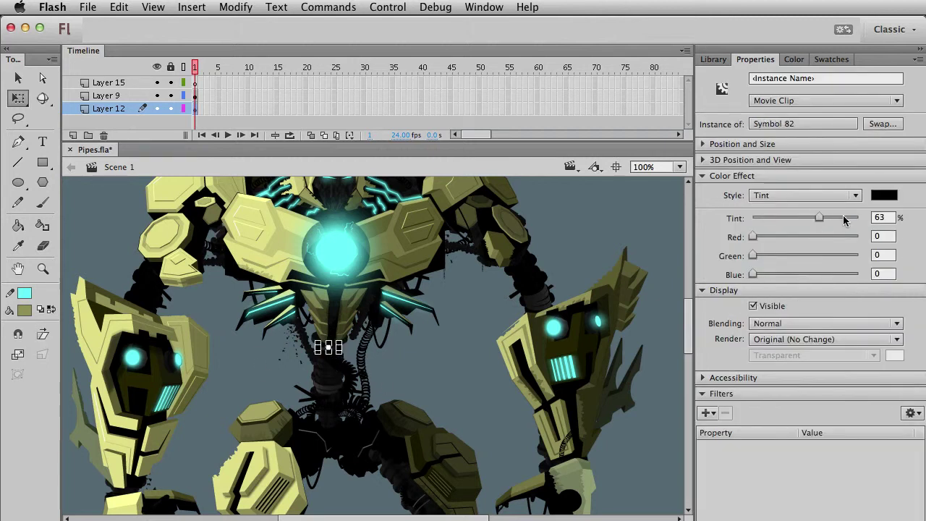
click(842, 219)
click(513, 329)
key(v)
click(413, 382)
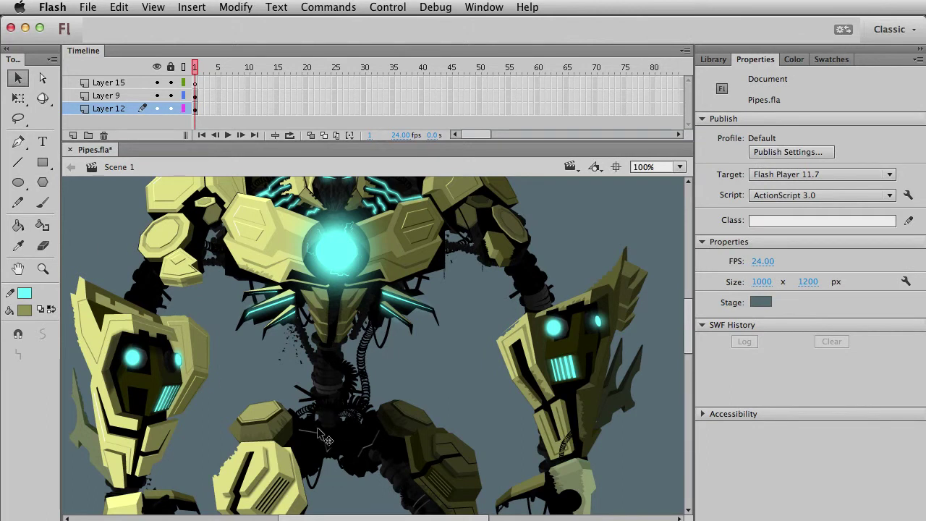
Step: Draw a thin #333333 zigzag line on Layer 15 along the dark arm pipe just above the forearm armour
click(43, 268)
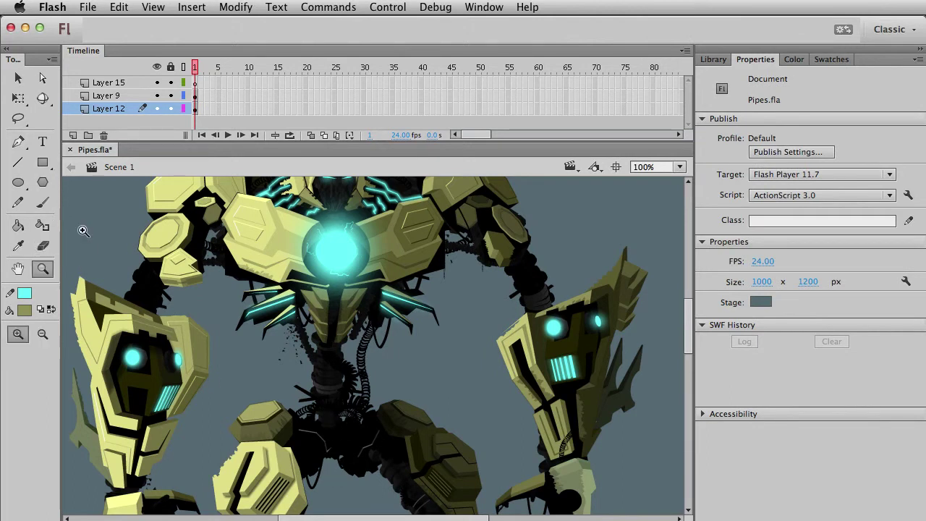
drag(114, 210, 320, 408)
key(v)
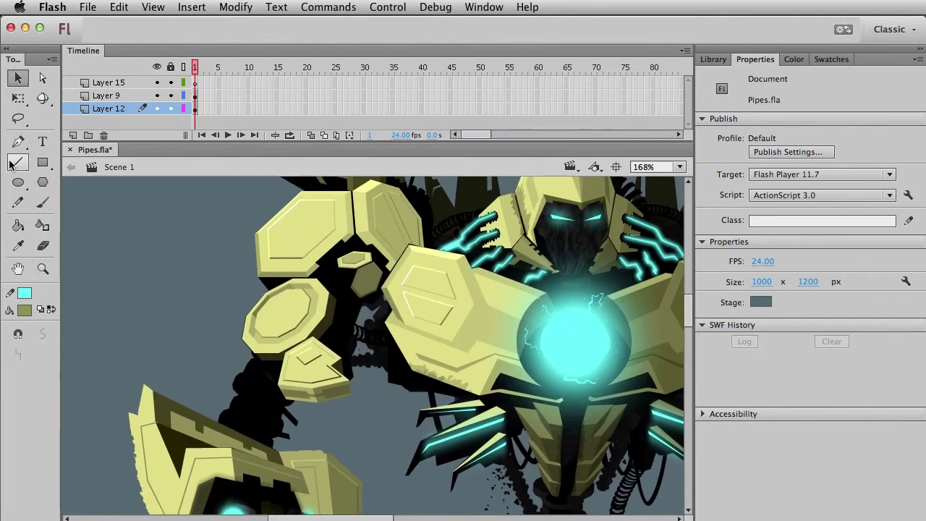
click(14, 163)
click(26, 294)
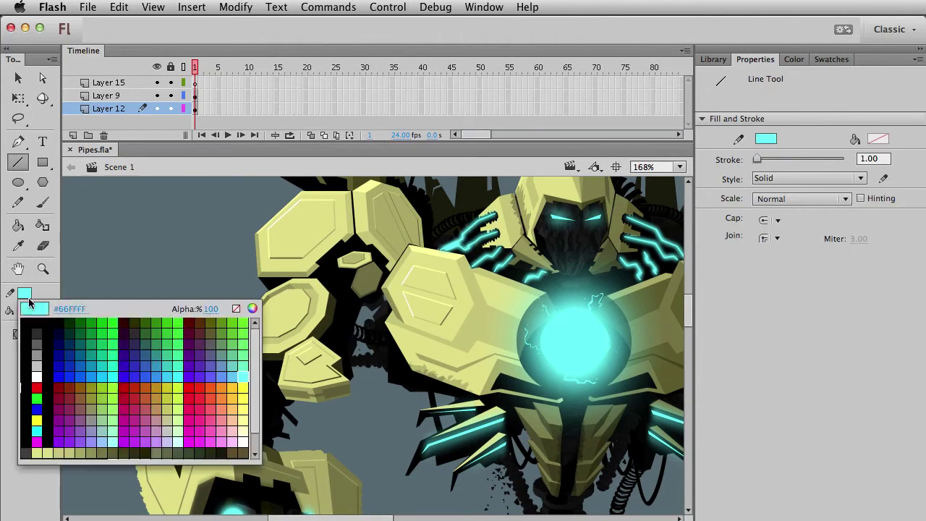
click(40, 334)
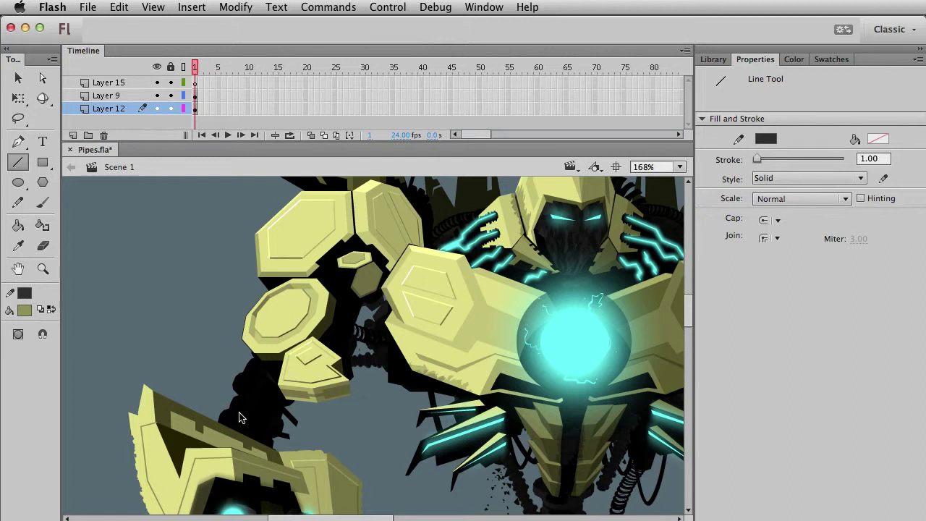
click(194, 83)
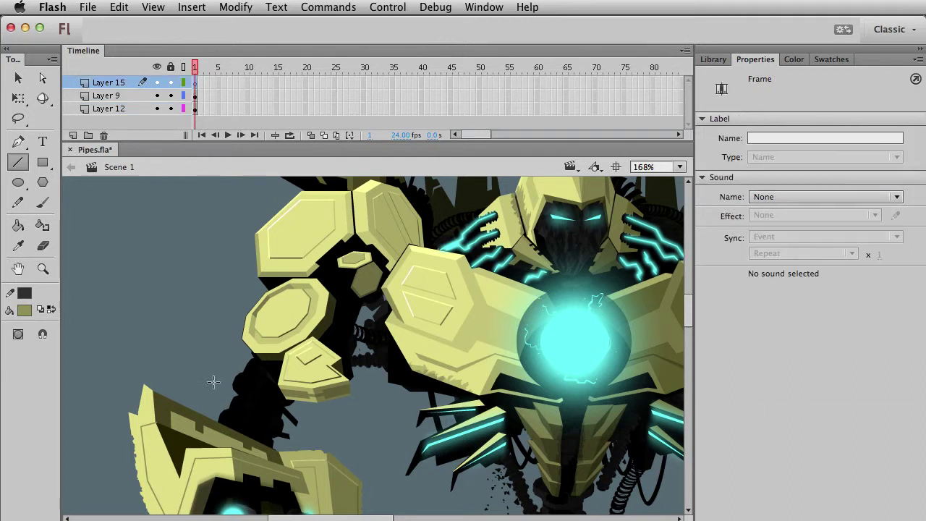
click(247, 411)
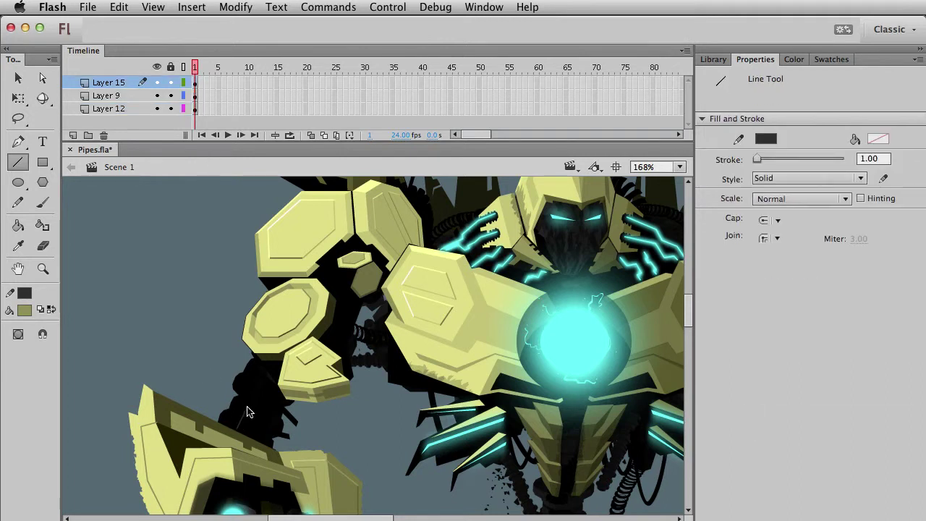
mouse_move(247, 406)
mouse_down()
mouse_move(273, 399)
mouse_move(270, 386)
mouse_up()
Step: Set the arm zigzag line's stroke to 2 and its colour to #666666
key(v)
click(260, 395)
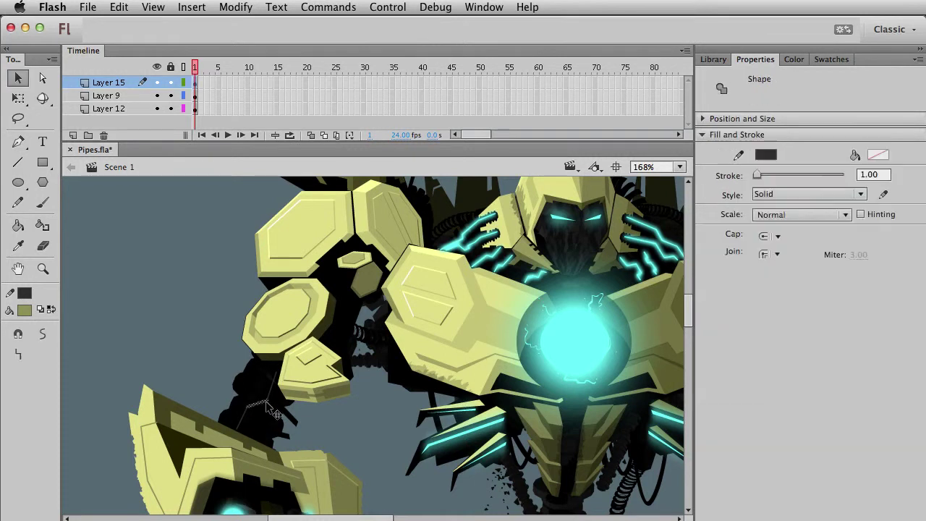
drag(880, 175, 691, 181)
text(2)
key(Tab)
click(172, 323)
click(254, 405)
click(25, 292)
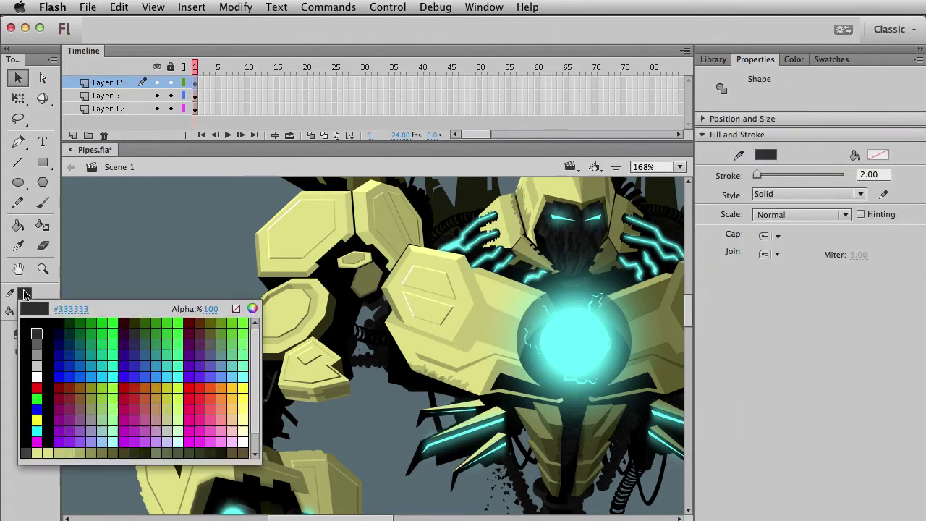
click(35, 343)
click(157, 282)
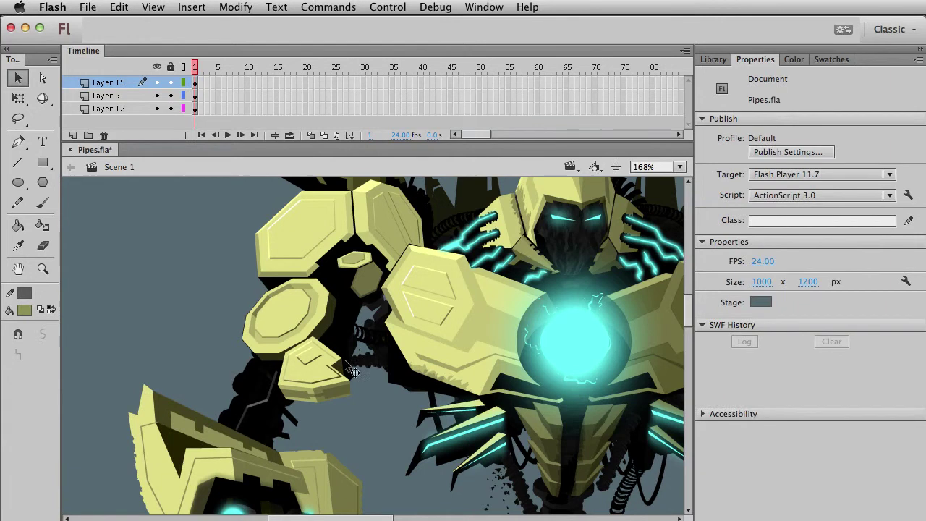
Step: Select the whole arm zigzag and convert its lines to fills
double_click(246, 416)
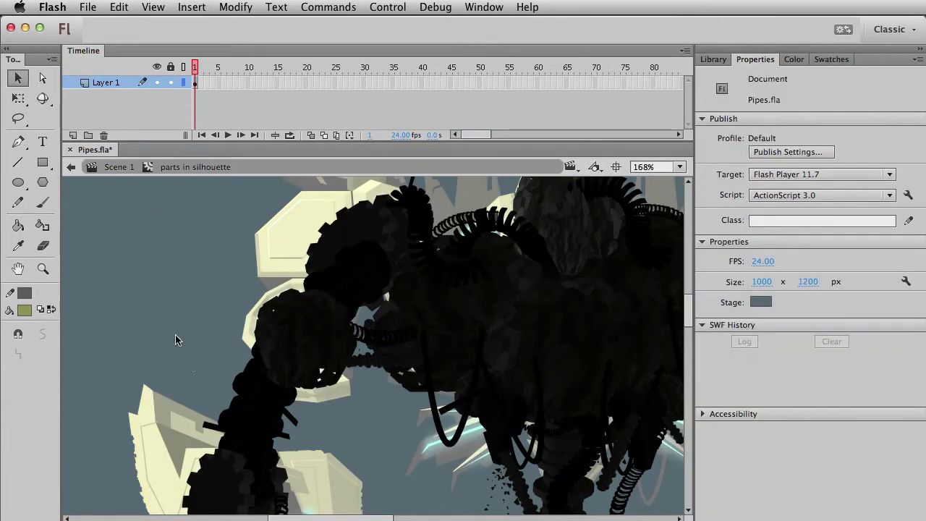
double_click(175, 334)
drag(175, 333, 288, 430)
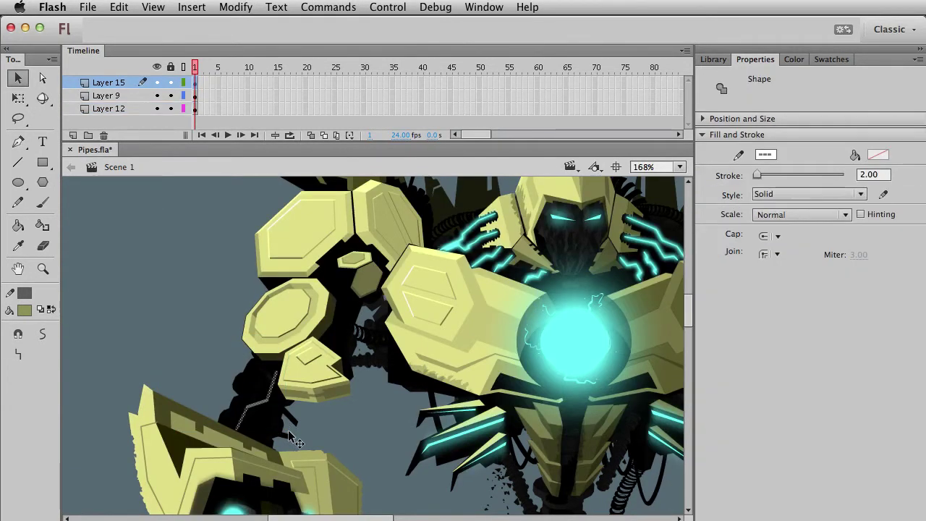
click(350, 424)
double_click(265, 401)
key(super+shift+c)
drag(181, 329, 293, 443)
key(super+shift+c)
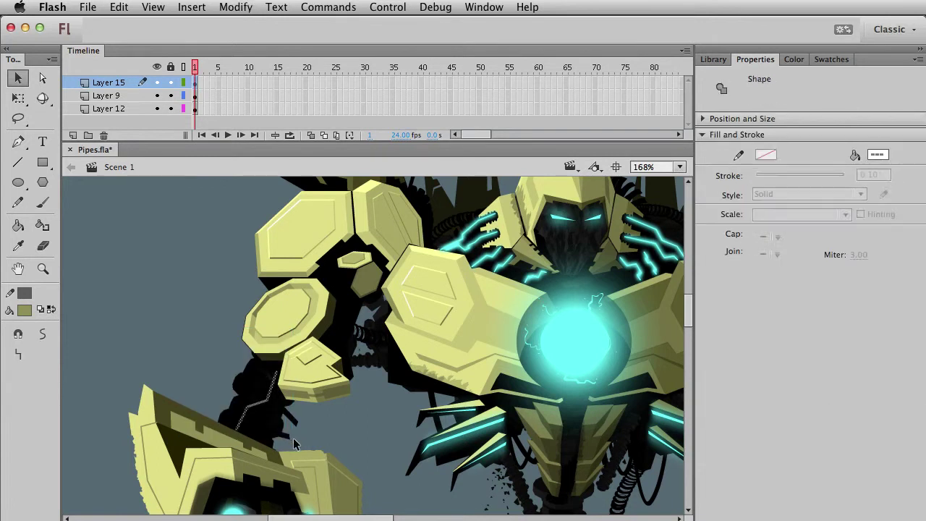
key(super+z)
Step: Refine the upper tip of the arm zigzag highlight inside its symbol and return to the main scene
click(44, 269)
drag(172, 320, 362, 490)
key(v)
click(287, 261)
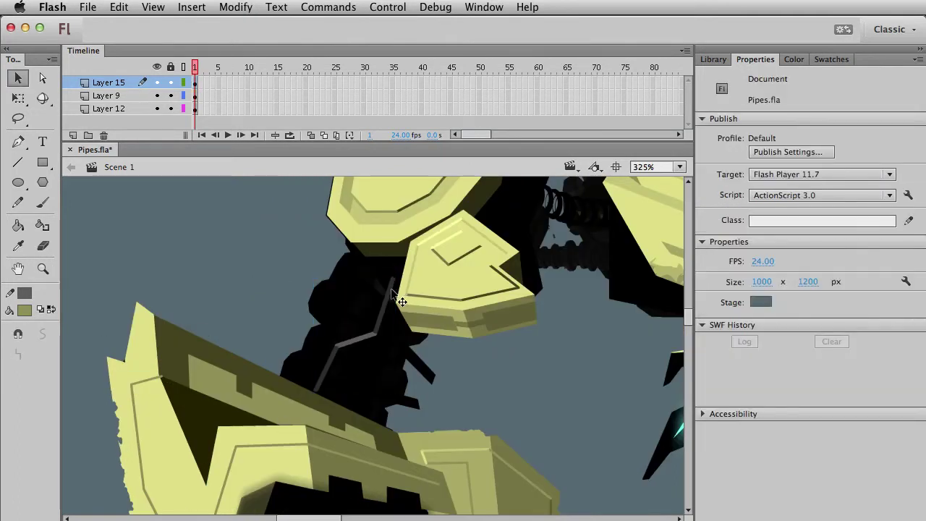
double_click(397, 295)
key(super+shift+a)
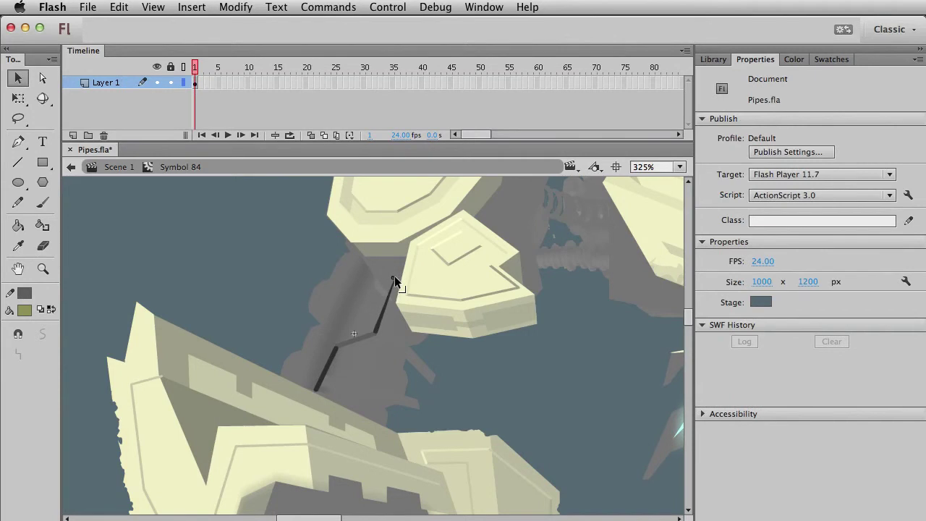
double_click(367, 387)
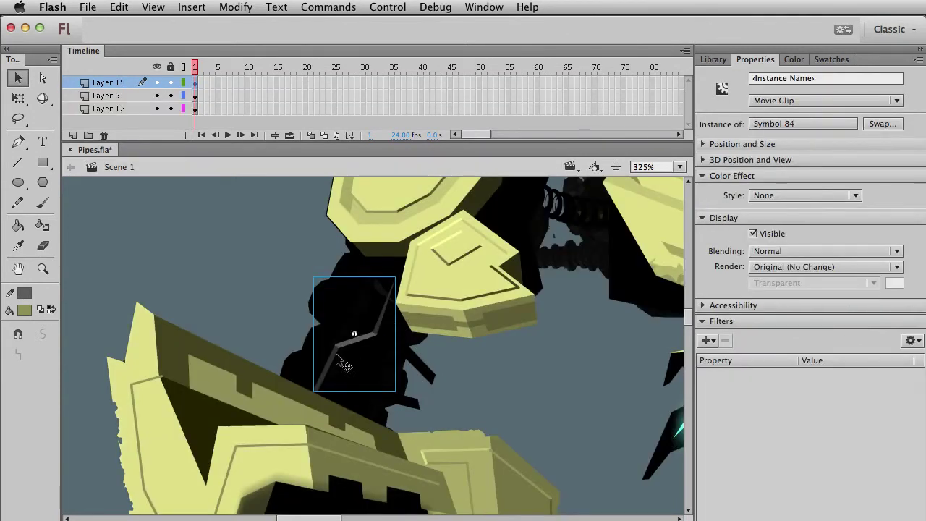
Step: Draw a stroke 2 grey highlight line along the upper spike sticking out beside the base of the spine
key(super+1)
key(super+shift+a)
drag(428, 397, 379, 411)
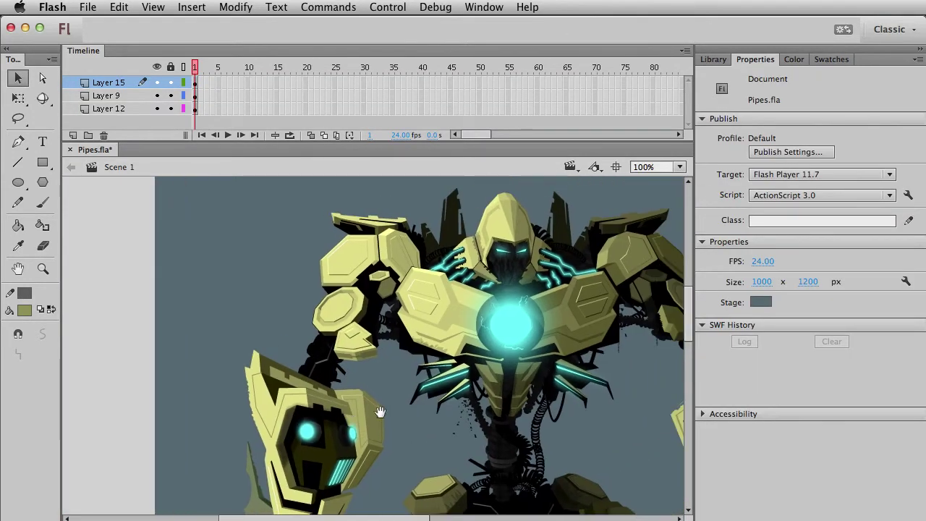
drag(410, 454, 334, 403)
drag(447, 488, 438, 485)
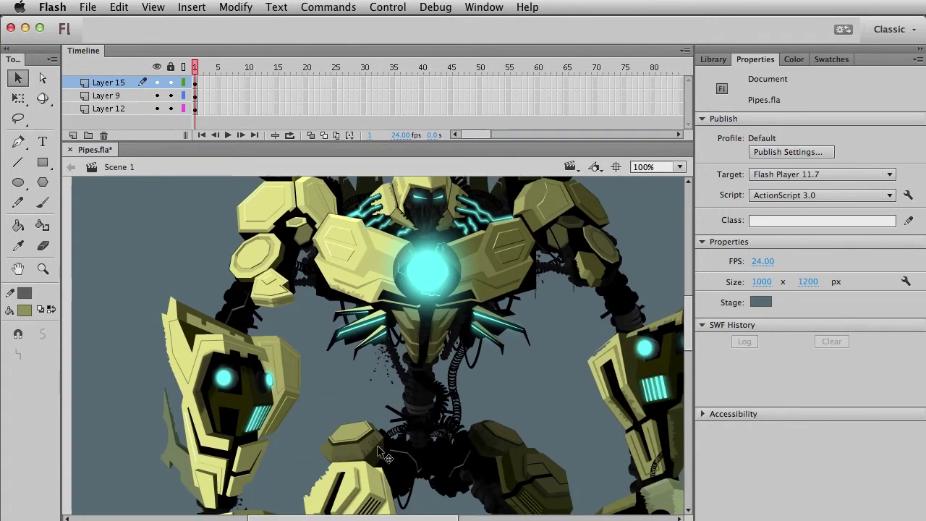
click(18, 162)
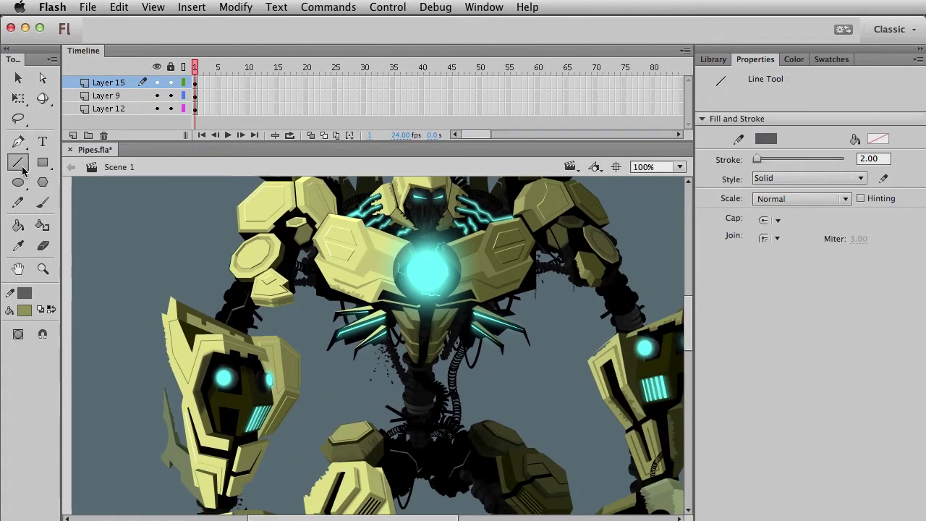
click(43, 269)
mouse_move(301, 321)
mouse_down()
mouse_move(439, 408)
mouse_move(509, 520)
mouse_up()
key(v)
click(19, 162)
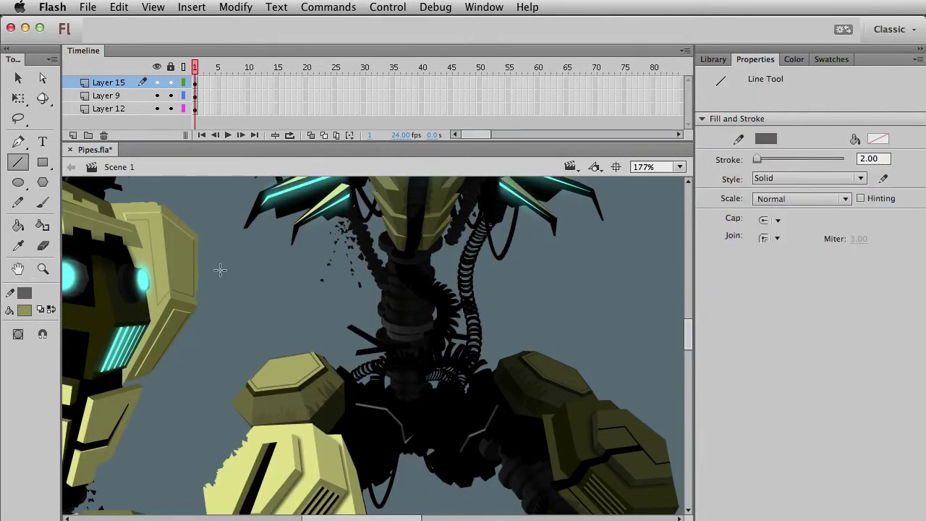
drag(390, 347, 350, 325)
key(v)
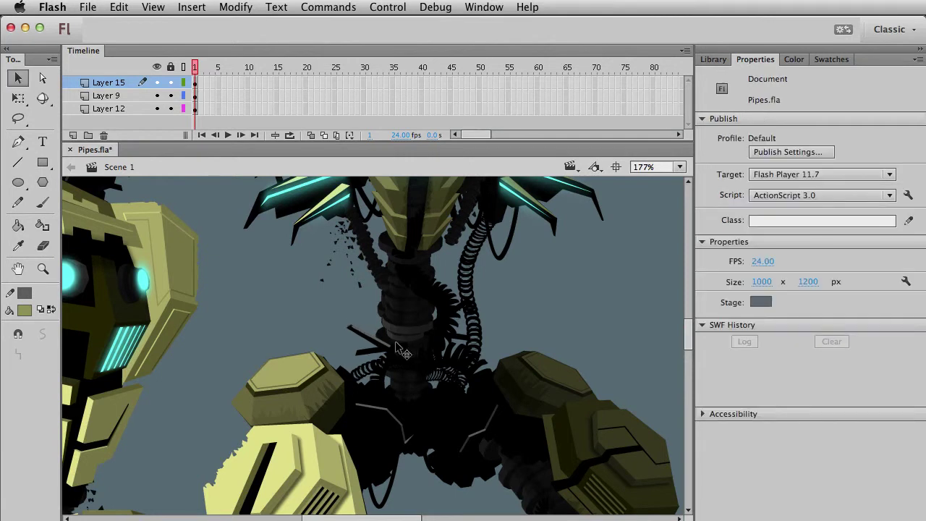
Step: Darken the spike's highlight line to #333333
click(384, 343)
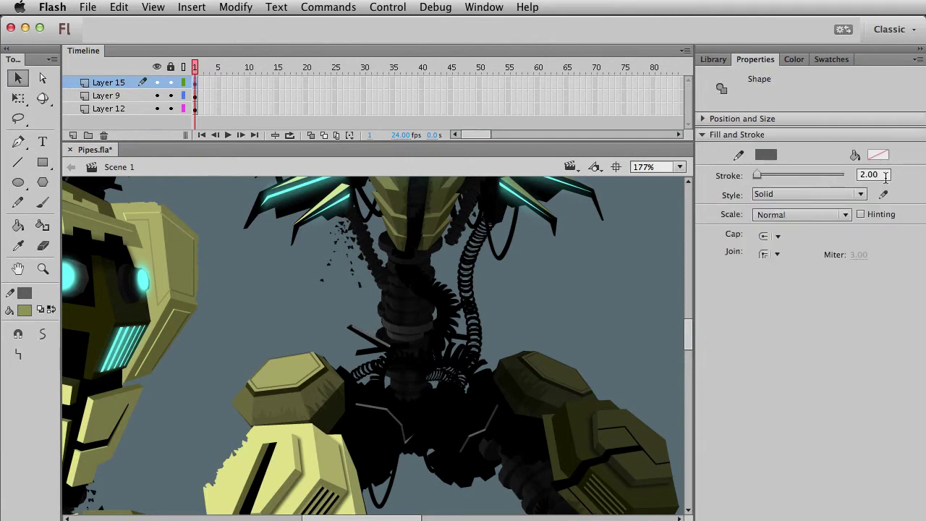
click(766, 156)
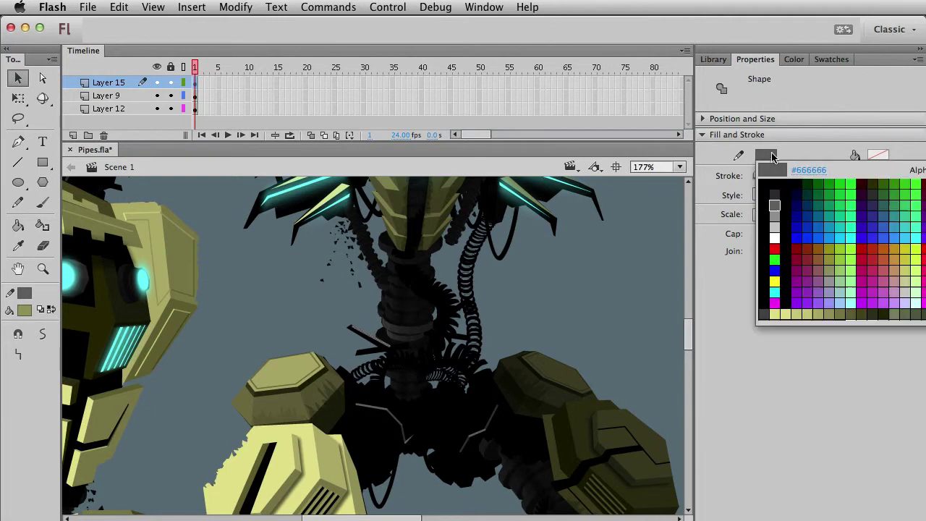
click(775, 193)
click(269, 286)
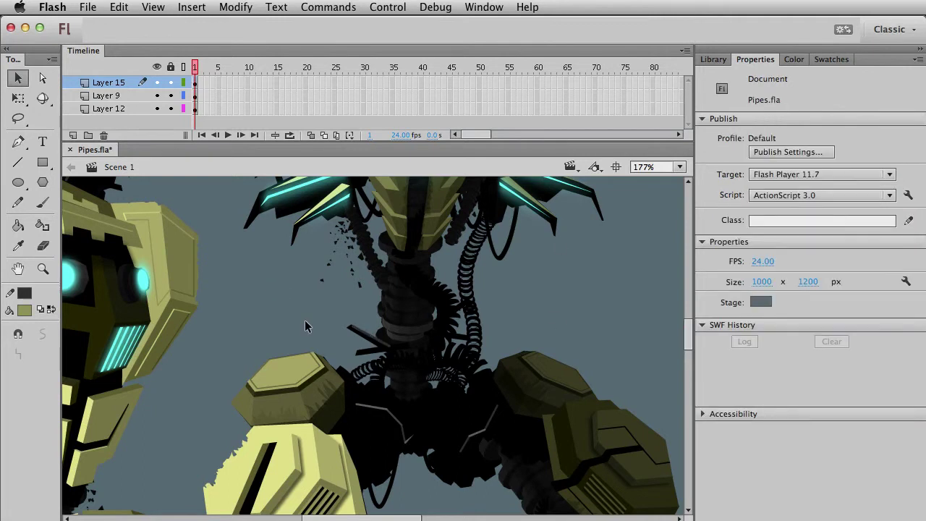
Step: Draw short angled highlight lines over the ribbed parts at the base of the spine and colour them #666666
click(18, 162)
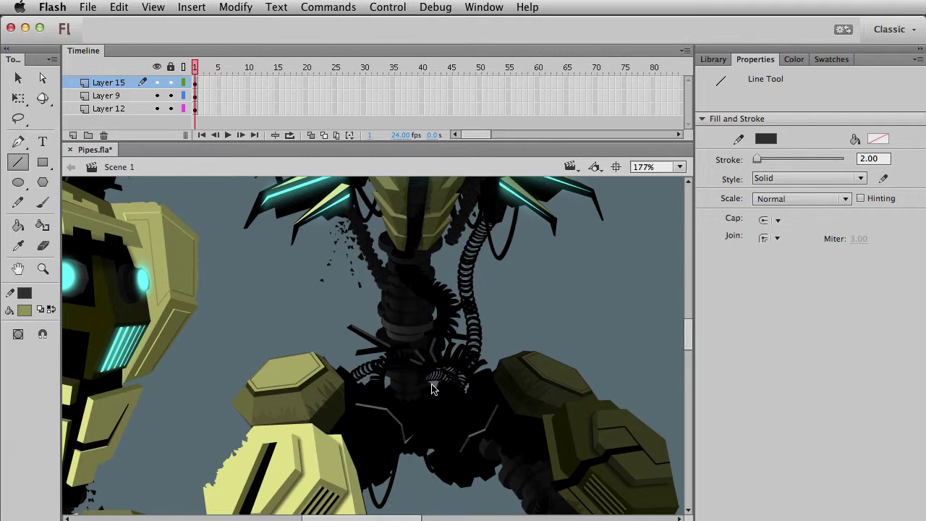
key(v)
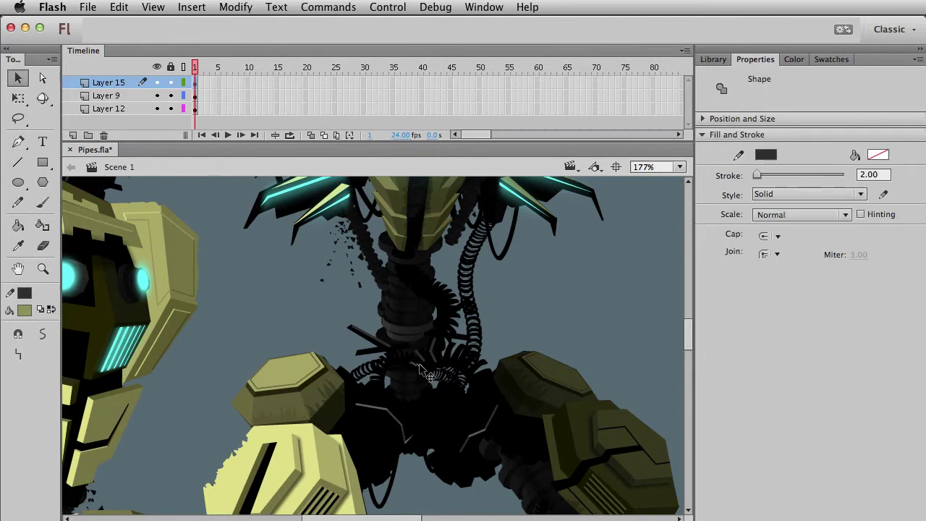
click(603, 317)
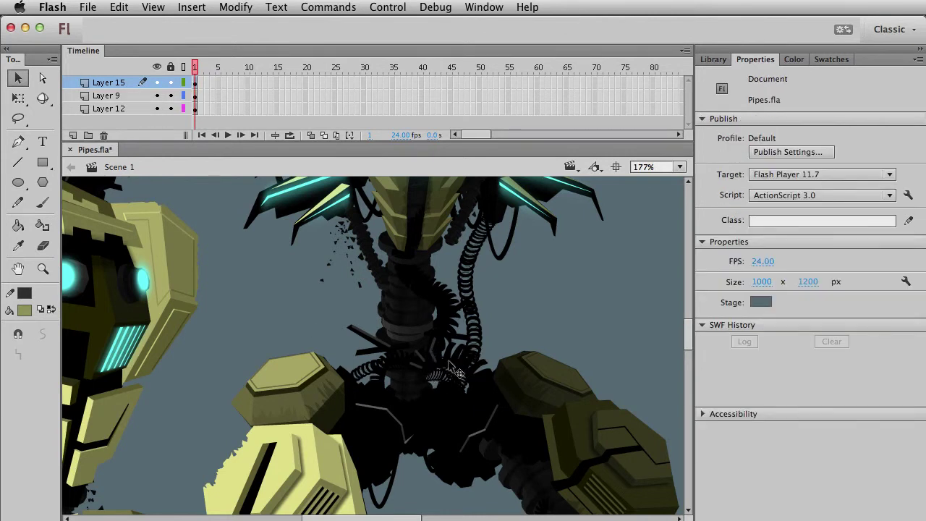
click(435, 361)
click(24, 293)
click(42, 334)
click(246, 287)
Step: Add another short grey line joining the small highlights at the base of the spine
click(18, 162)
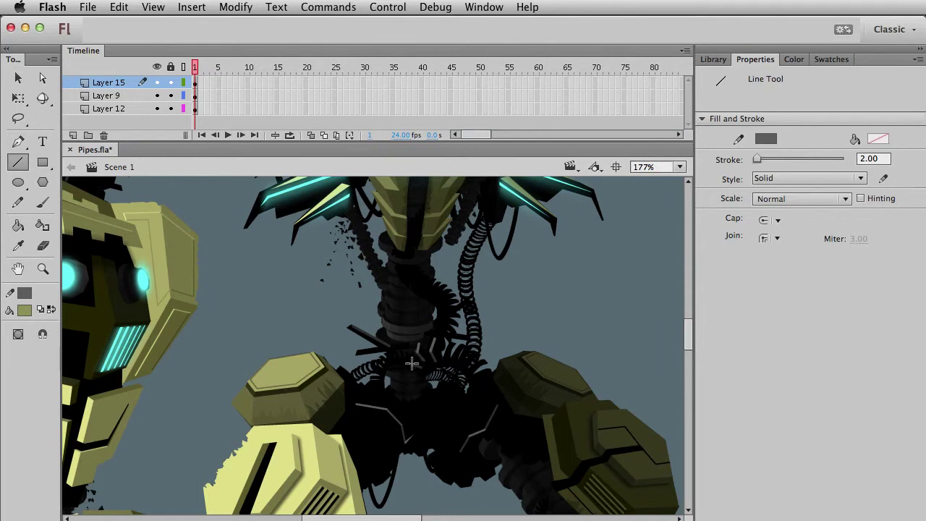
key(v)
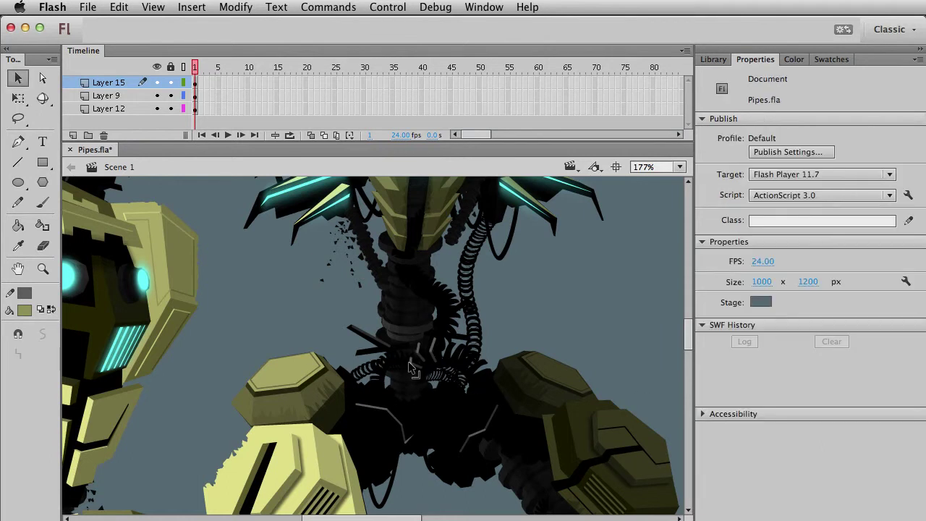
click(410, 363)
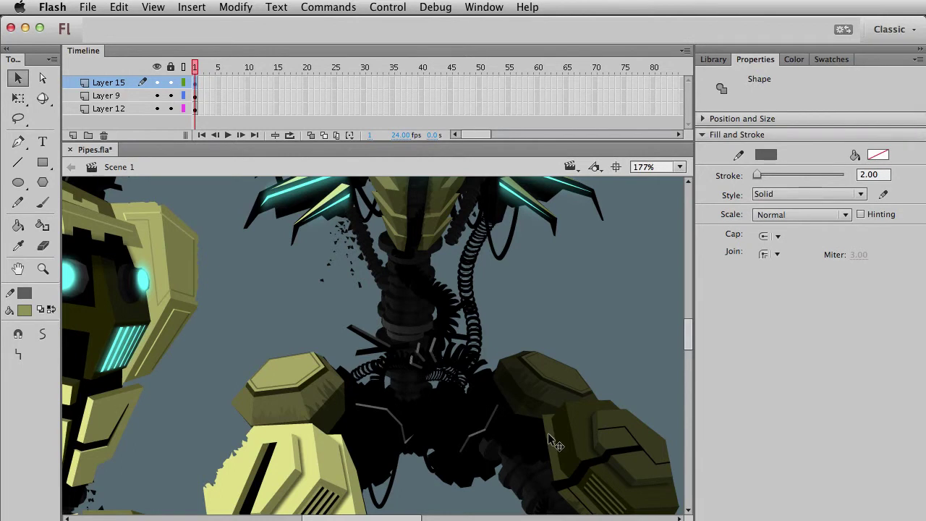
Step: Select the short highlight lines at the base of the spine and convert them to a symbol
drag(521, 322, 390, 382)
key(super+g)
drag(313, 305, 485, 392)
shift+click(421, 332)
shift+click(421, 332)
mouse_move(531, 312)
mouse_down()
mouse_move(388, 395)
mouse_move(403, 372)
mouse_up()
key(F8)
key(Return)
click(463, 391)
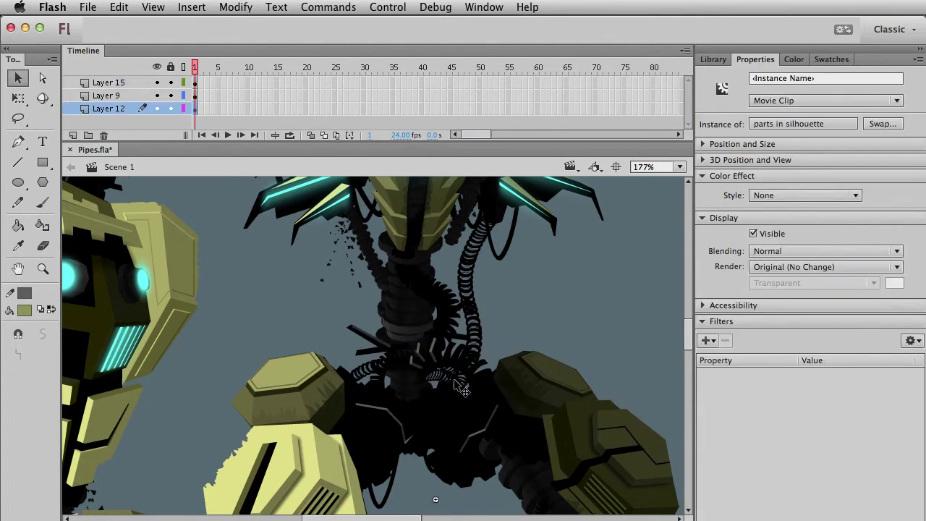
Step: Convert the highlight line on the spike beside the spine to a movie clip symbol
click(370, 337)
key(F8)
key(Return)
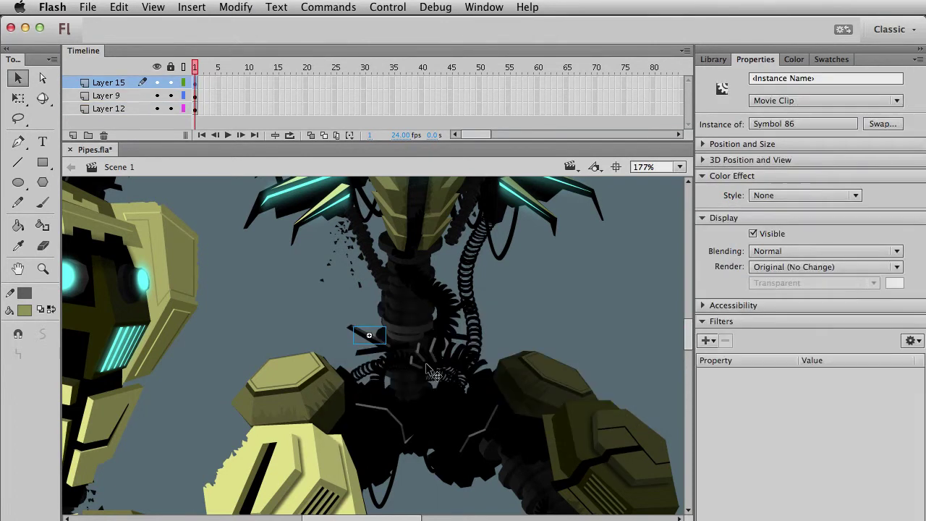
click(522, 317)
Step: Draw a grey zigzag highlight line on the middle of the dark pelvis between the two existing highlights
scroll(490, 383, down, 2)
click(16, 163)
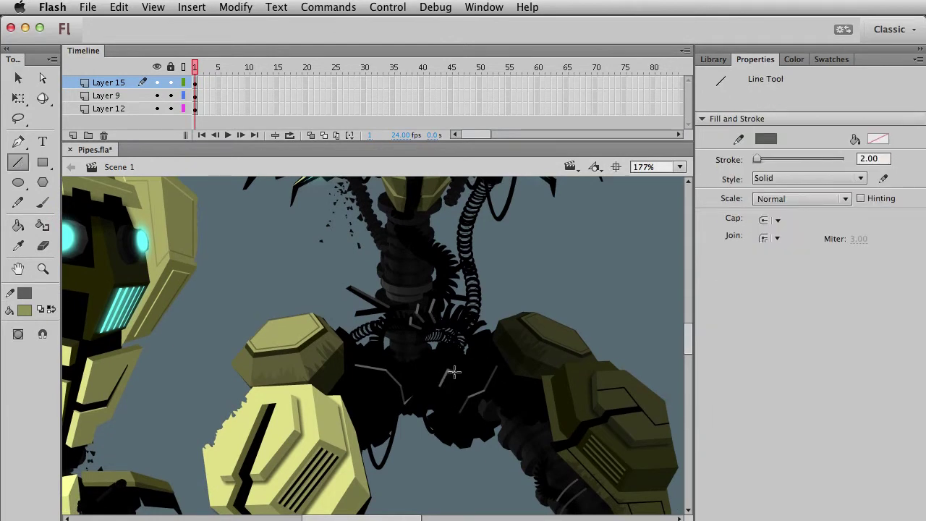
drag(453, 373, 466, 355)
key(v)
click(457, 381)
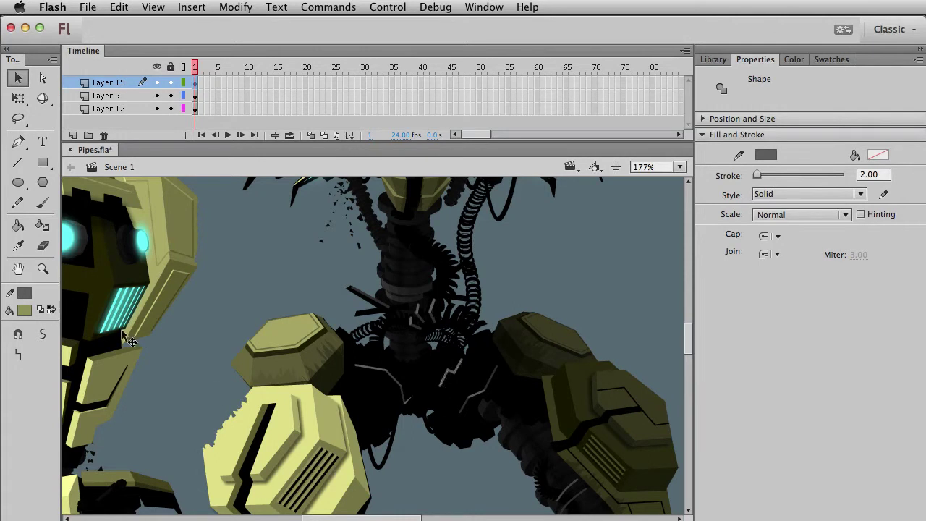
Step: Recolour the middle pelvis zigzag to dark grey, convert it to a movie clip and nudge it to the left
click(25, 293)
click(39, 332)
click(300, 267)
mouse_move(510, 298)
mouse_down()
mouse_move(429, 385)
mouse_move(429, 399)
mouse_up()
key(F8)
key(Return)
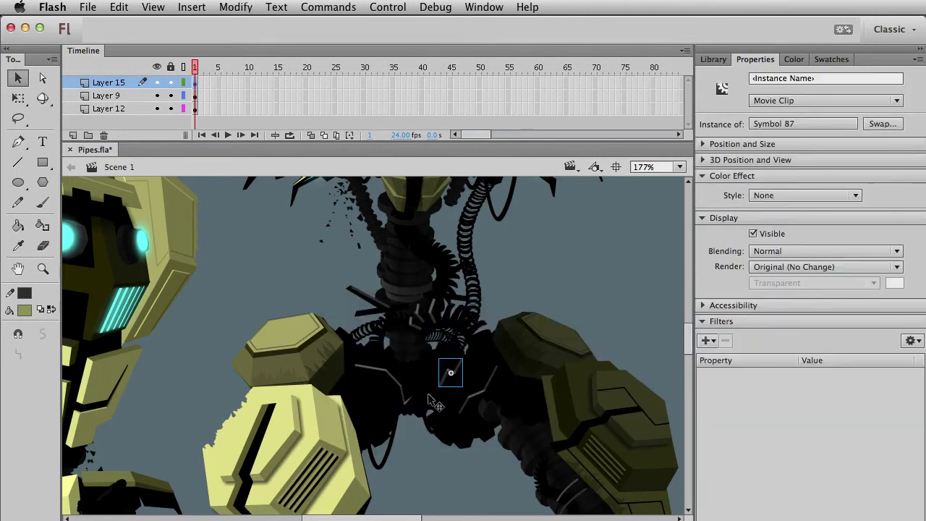
key(shift+Left)
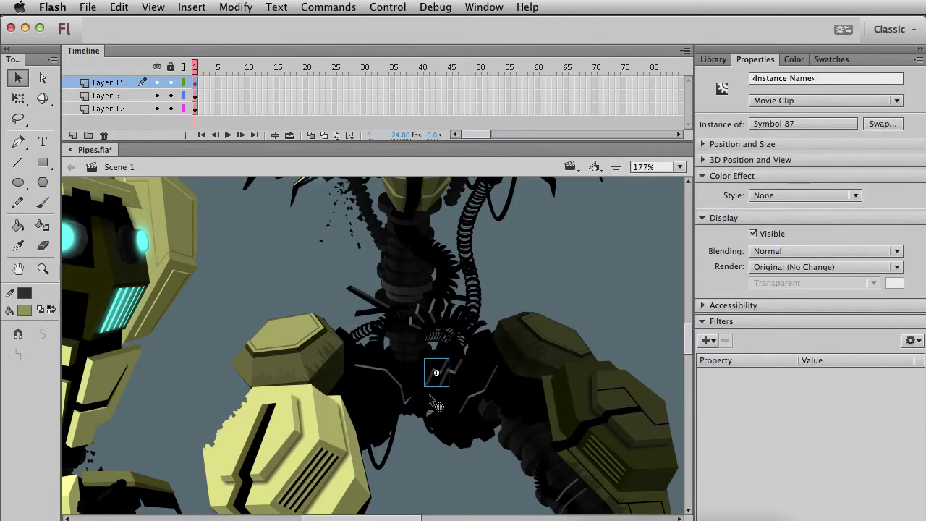
Step: Scale down and rotate the middle pelvis zigzag highlight, and nudge it into place between the two neighbouring highlights
drag(436, 373, 458, 356)
key(q)
key(v)
click(539, 271)
key(super+z)
key(shift+Left)
key(shift+Down)
key(shift+Right)
click(590, 269)
key(super+z)
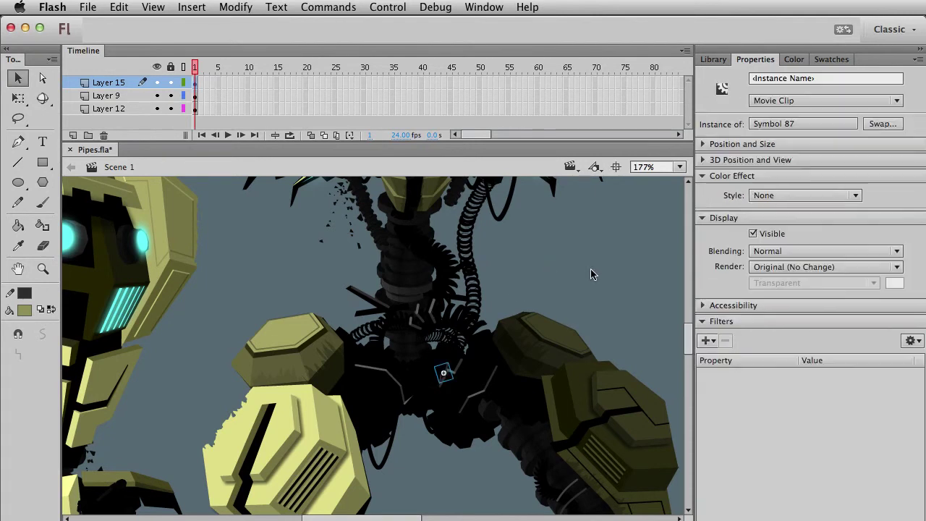
key(Up)
key(Up)
key(ctrl+z)
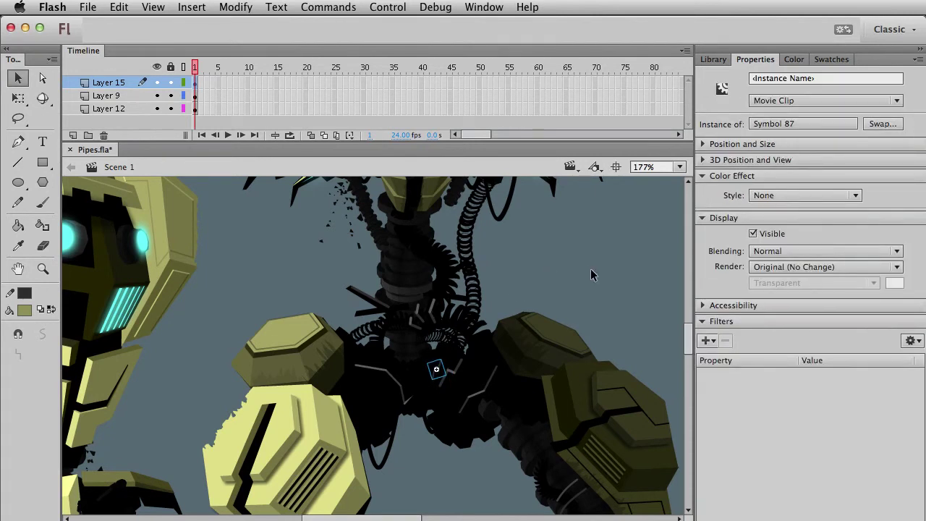
click(590, 274)
Step: Review the whole robot at 100% zoom to check the highlights on the pelvis, legs and arms
key(ctrl+1)
drag(459, 315, 513, 368)
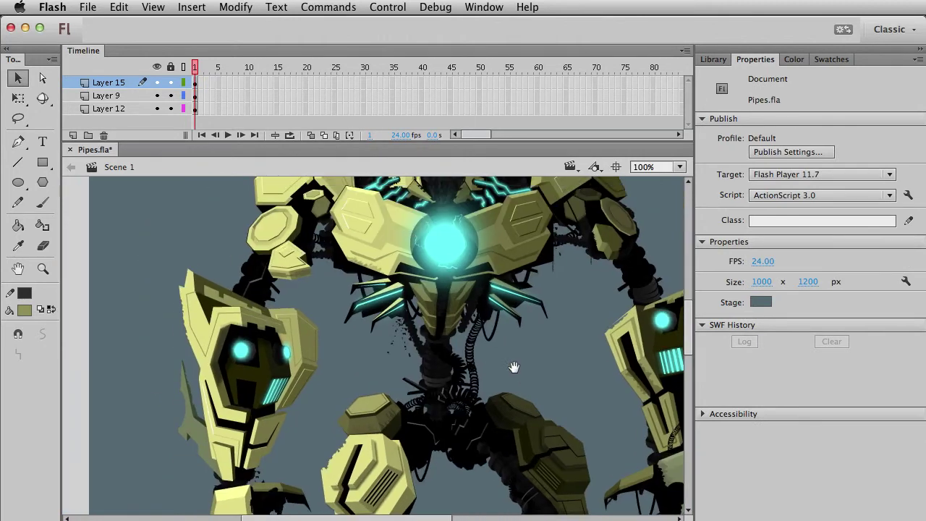
drag(543, 490, 523, 461)
click(517, 472)
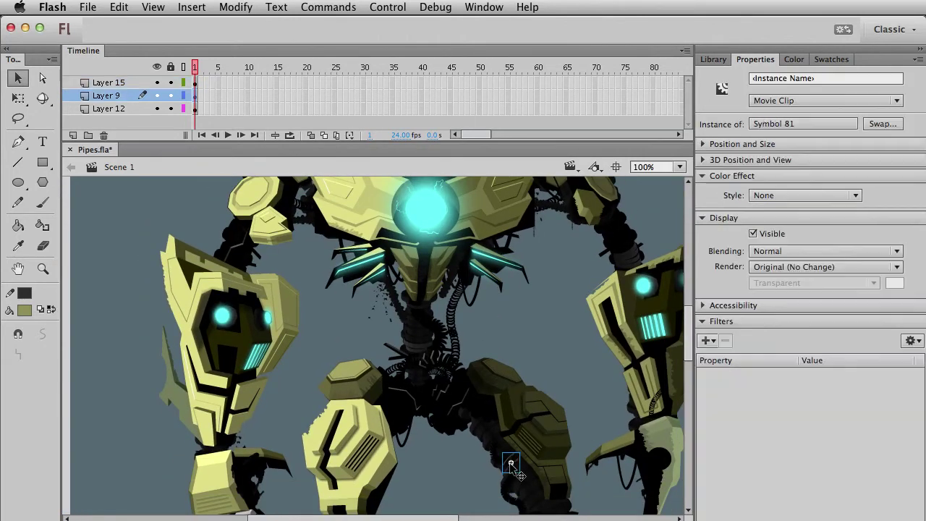
drag(407, 341, 456, 366)
click(347, 405)
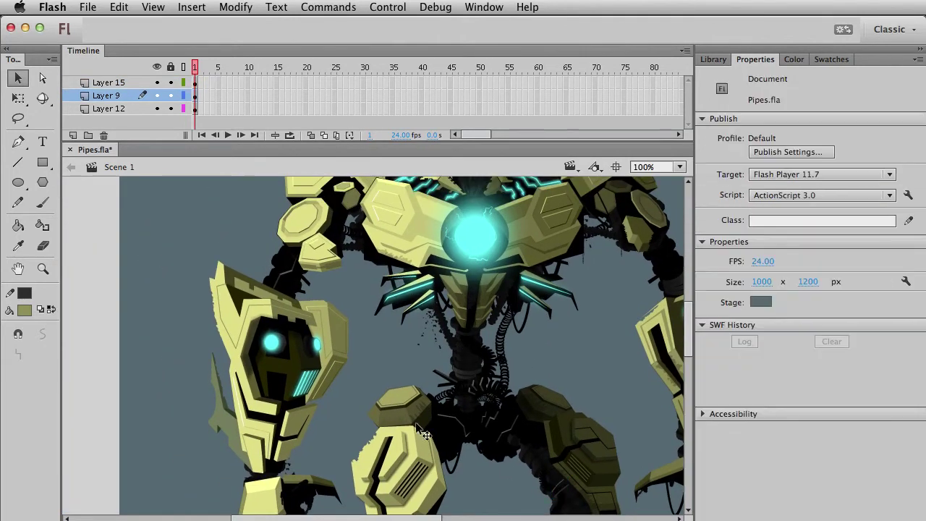
drag(447, 265, 434, 319)
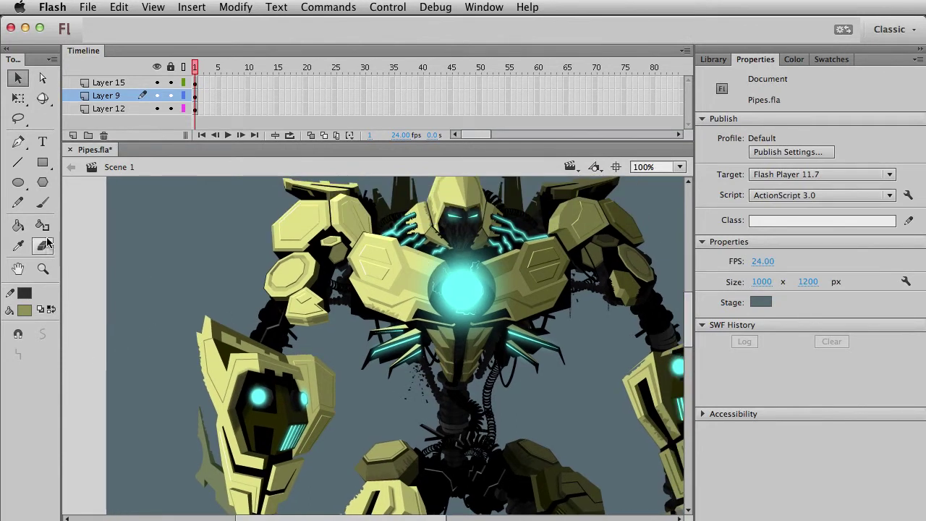
Step: Draw a cyan line with a 1.5 stroke in the dark groove below the face panel on the left forearm
click(18, 162)
click(25, 292)
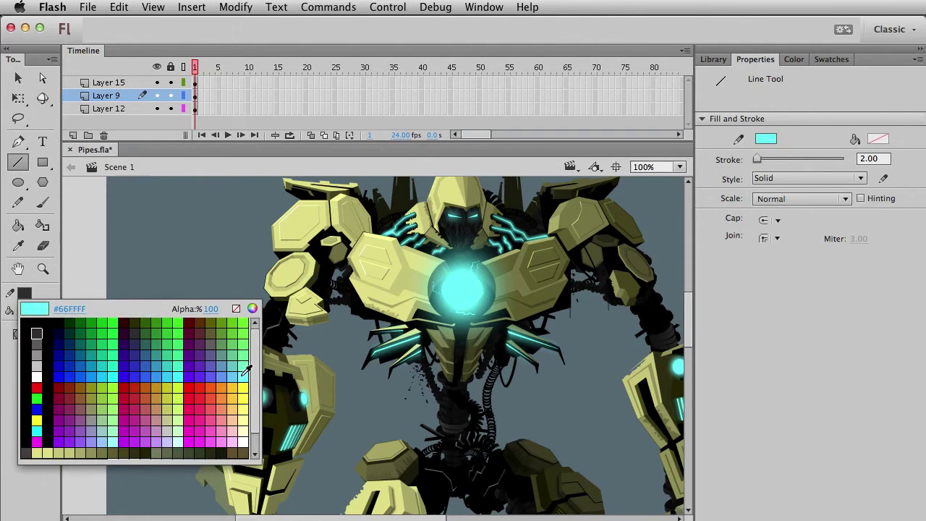
click(459, 292)
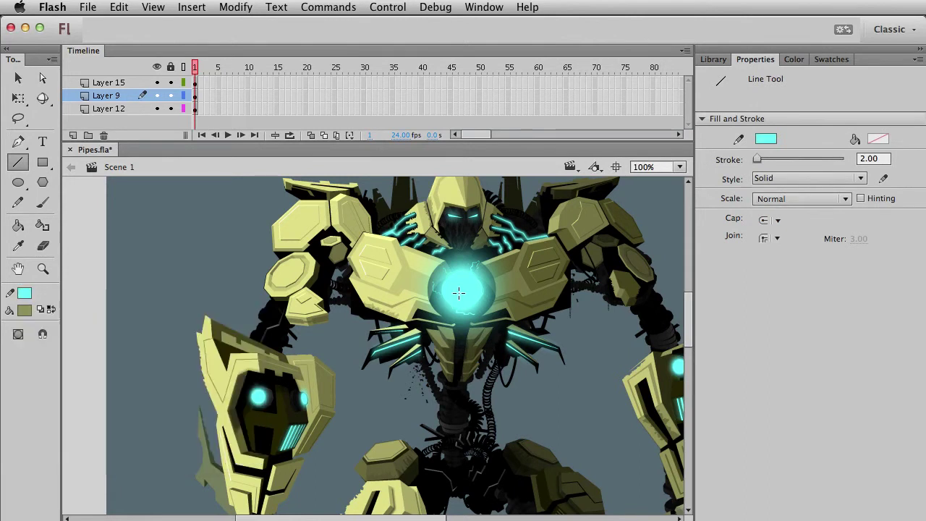
click(873, 158)
text(1.5)
key(Tab)
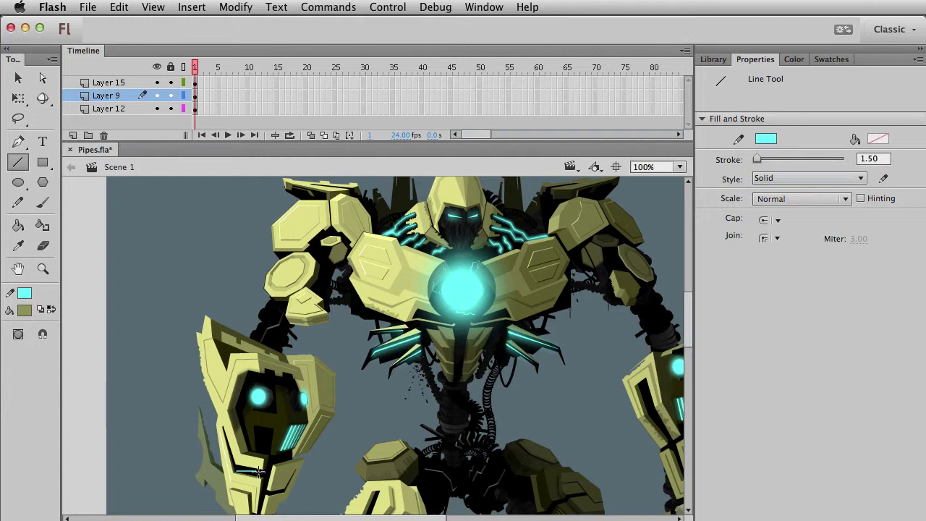
click(42, 269)
drag(183, 334, 323, 516)
key(v)
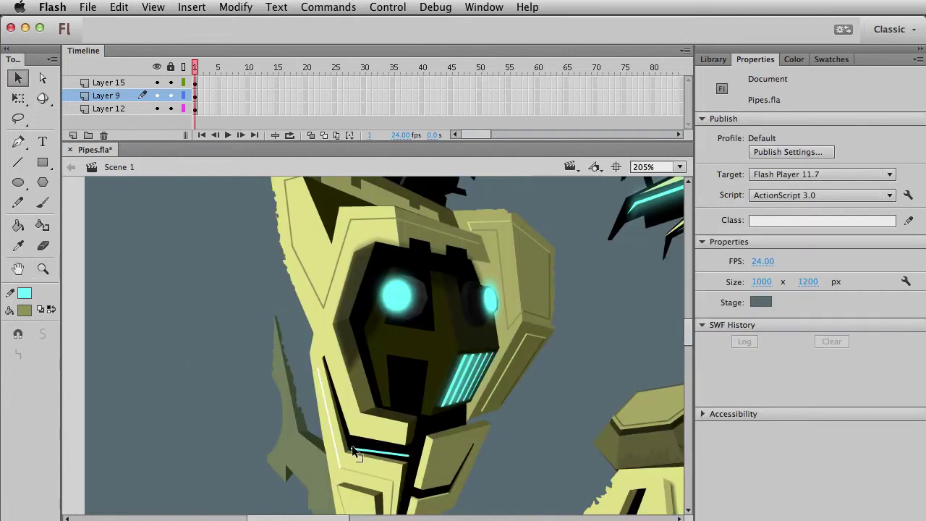
Step: Extend the cyan line with branches along the left forearm's dark grooves and into the dark slot of its face panel
drag(447, 473, 324, 340)
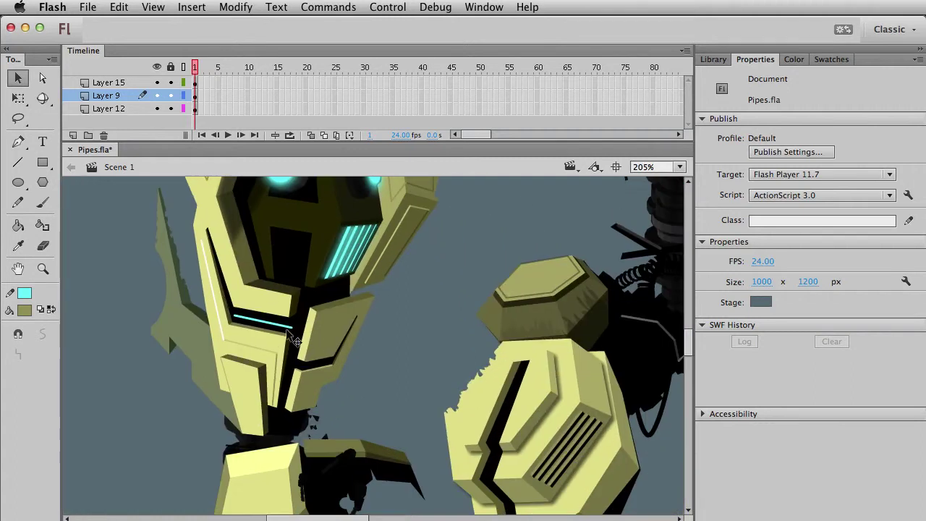
click(18, 162)
drag(296, 329, 281, 407)
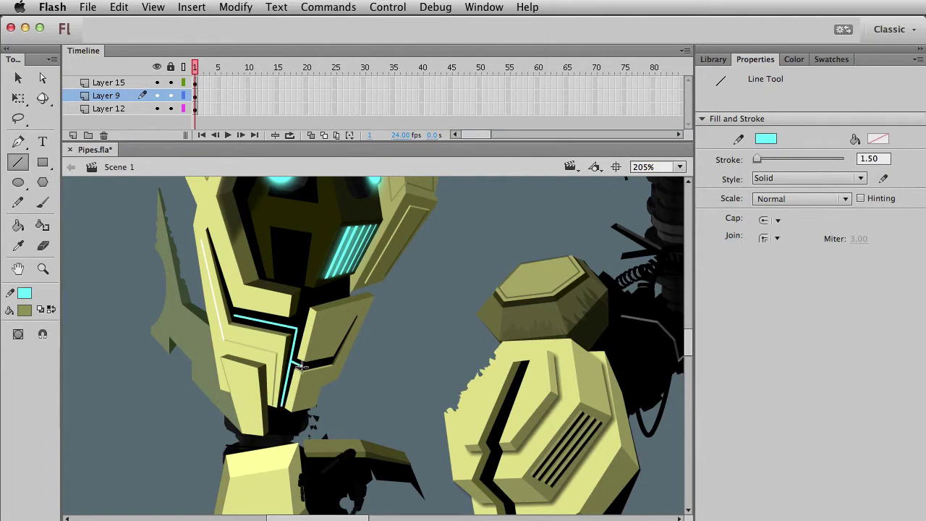
drag(293, 361, 333, 360)
mouse_move(295, 327)
mouse_down()
mouse_move(308, 293)
mouse_move(280, 242)
mouse_move(305, 244)
mouse_up()
key(super+z)
drag(303, 296, 330, 288)
key(super+1)
key(v)
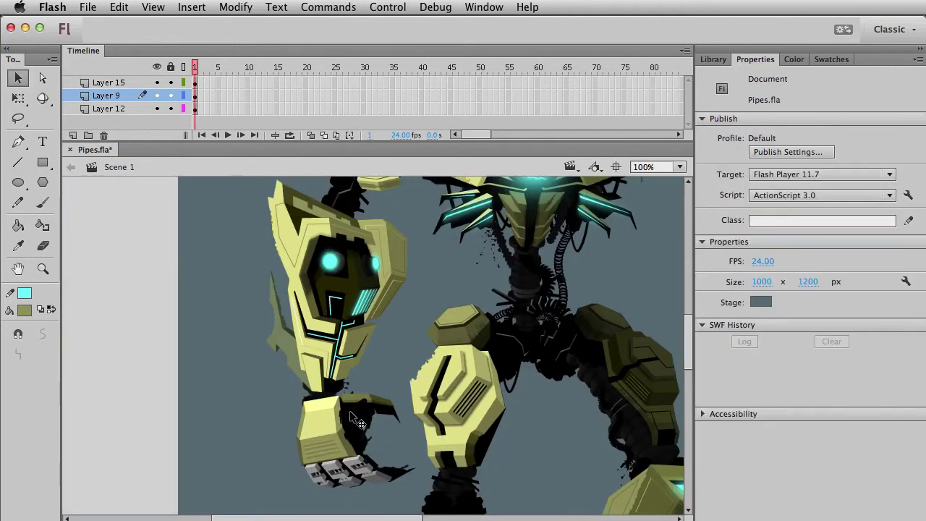
Step: Convert all the cyan lines on the left forearm to fills and make them a movie clip named "blie lines arm"
drag(377, 340, 265, 354)
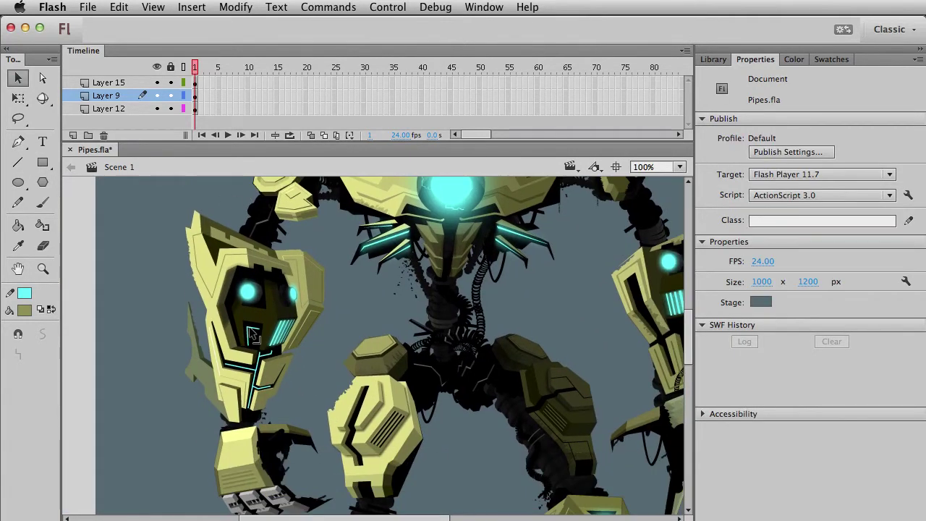
click(196, 83)
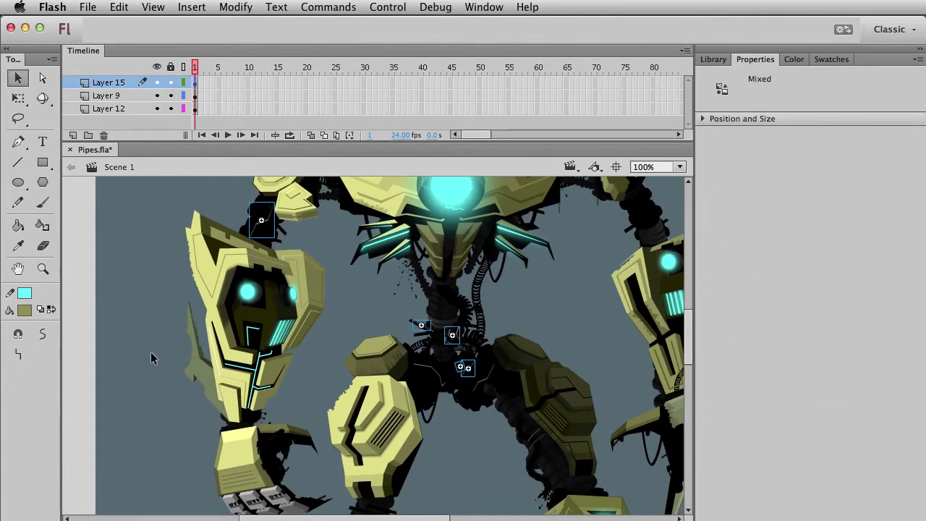
drag(149, 323, 284, 425)
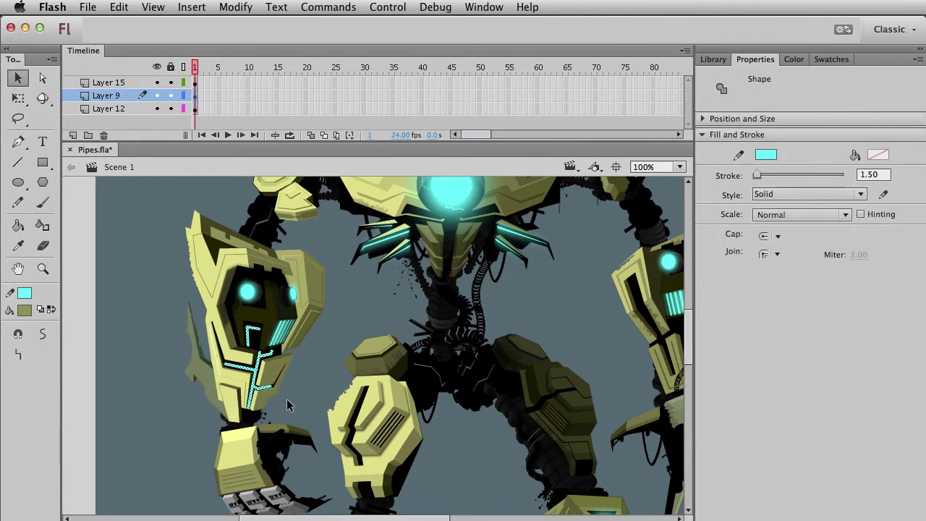
key(super+shift+c)
key(F8)
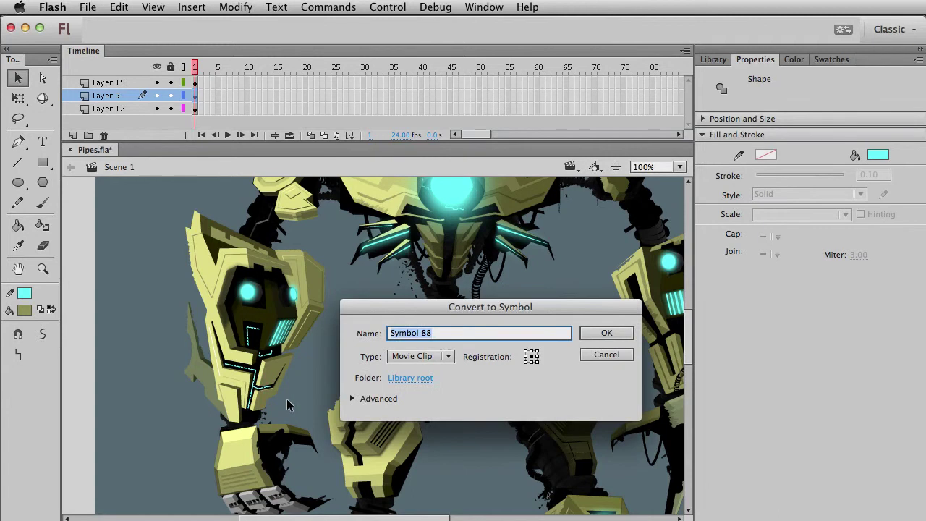
text(blie lines arm)
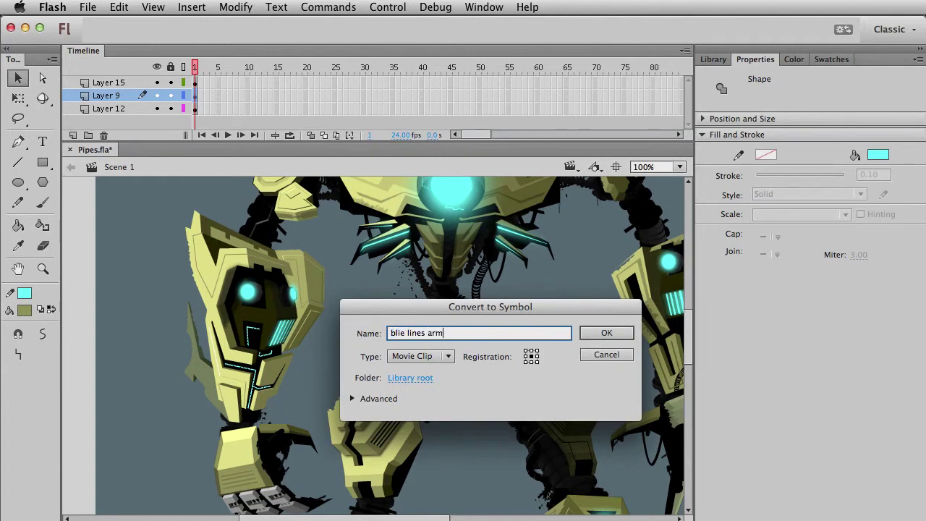
key(Return)
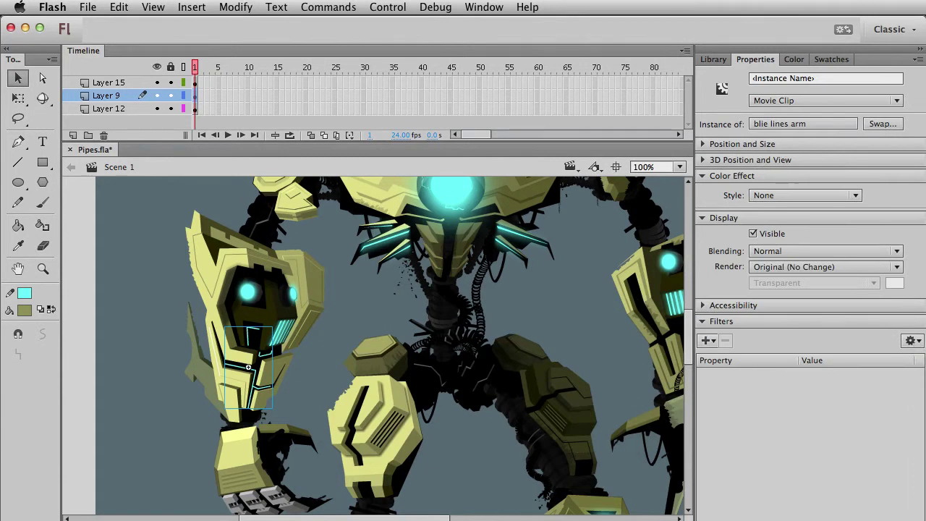
Step: Paste the copied glow filter onto the left forearm's cyan lines and set its strength to 217%
click(909, 343)
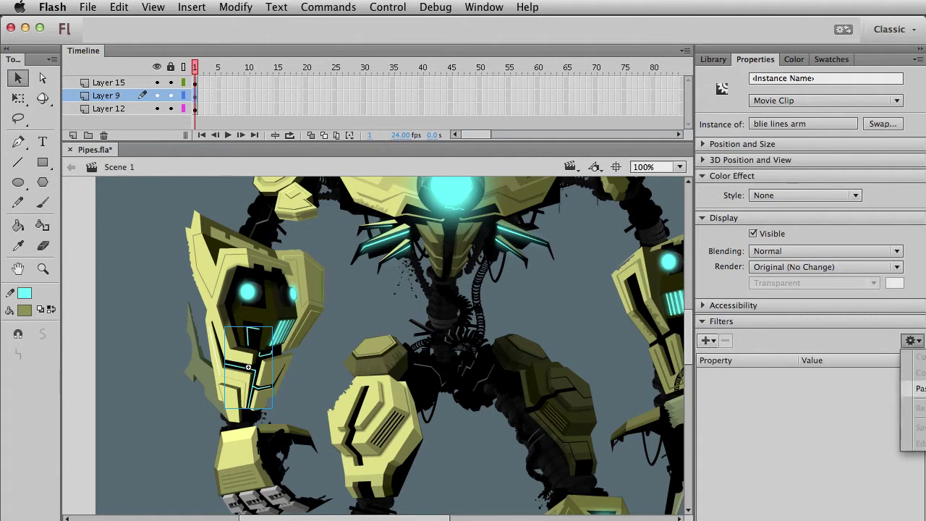
click(914, 342)
click(915, 387)
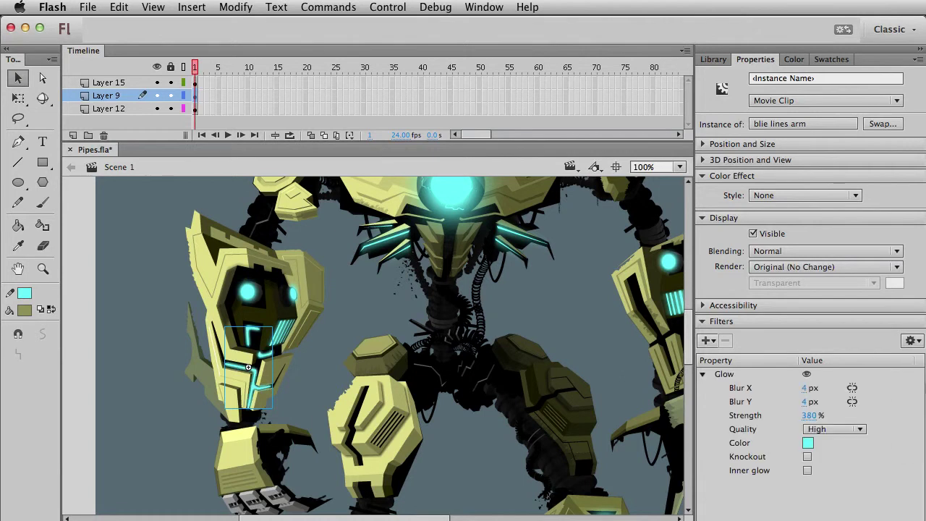
click(383, 315)
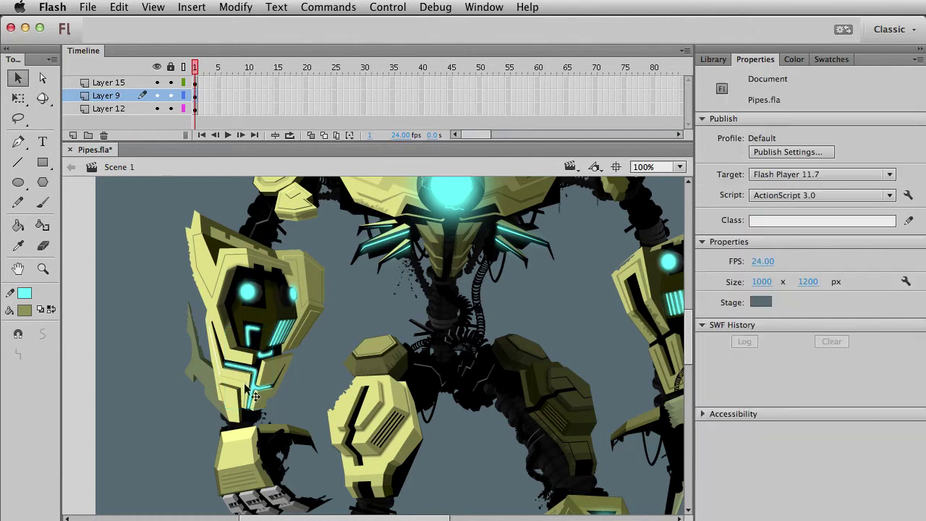
click(264, 399)
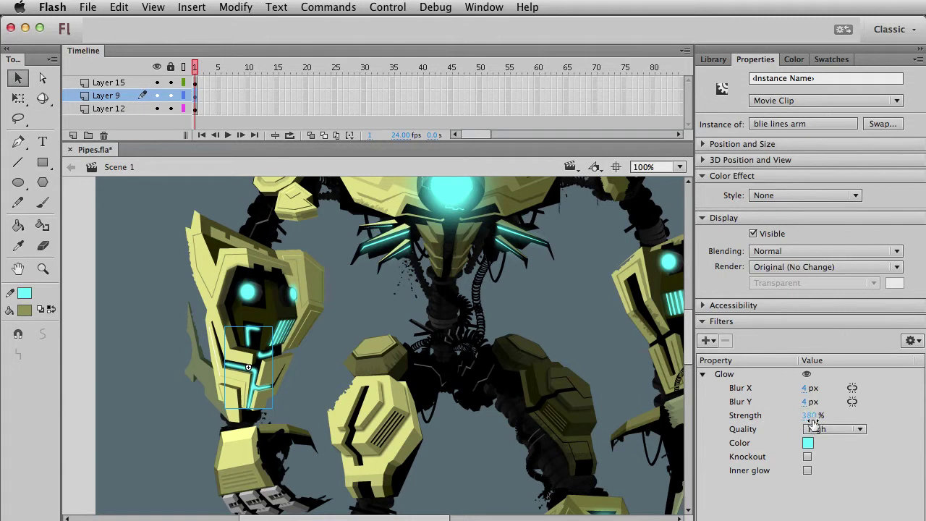
drag(813, 420, 707, 416)
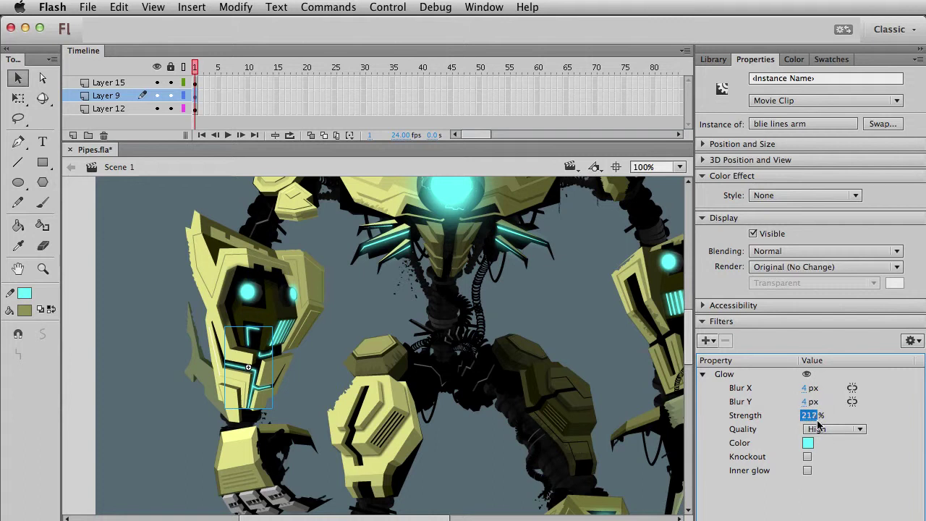
click(348, 311)
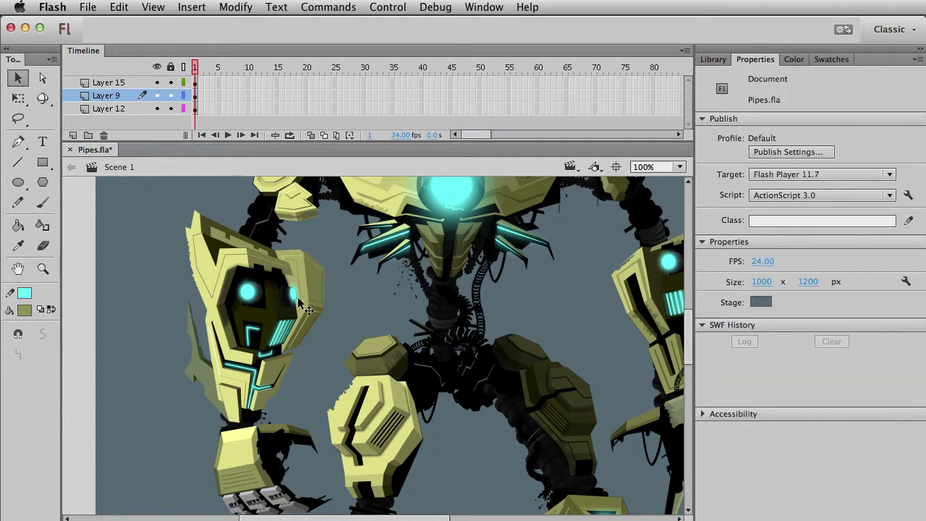
Step: Draw a bent cyan line down the dark grooves of the right forearm and convert it to a fill
drag(341, 345, 275, 325)
drag(233, 416, 220, 375)
click(11, 163)
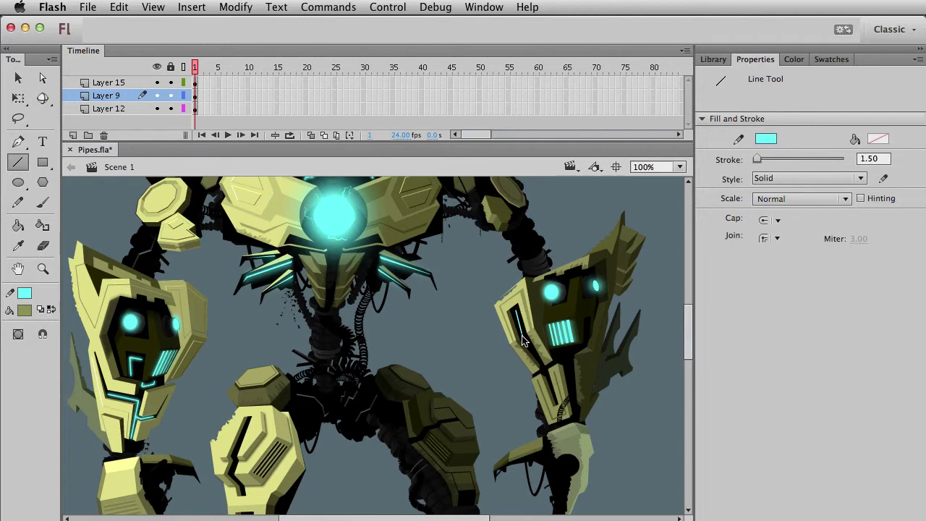
mouse_move(522, 337)
mouse_down()
mouse_move(547, 374)
mouse_move(555, 364)
mouse_up()
mouse_move(576, 407)
mouse_down()
mouse_move(579, 423)
mouse_move(568, 382)
mouse_move(575, 415)
mouse_up()
key(v)
double_click(579, 420)
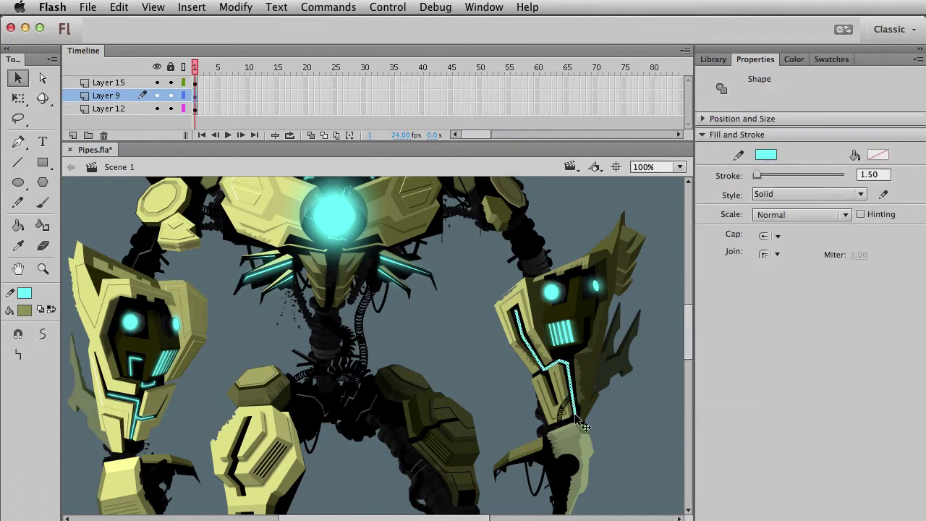
key(super+shift+c)
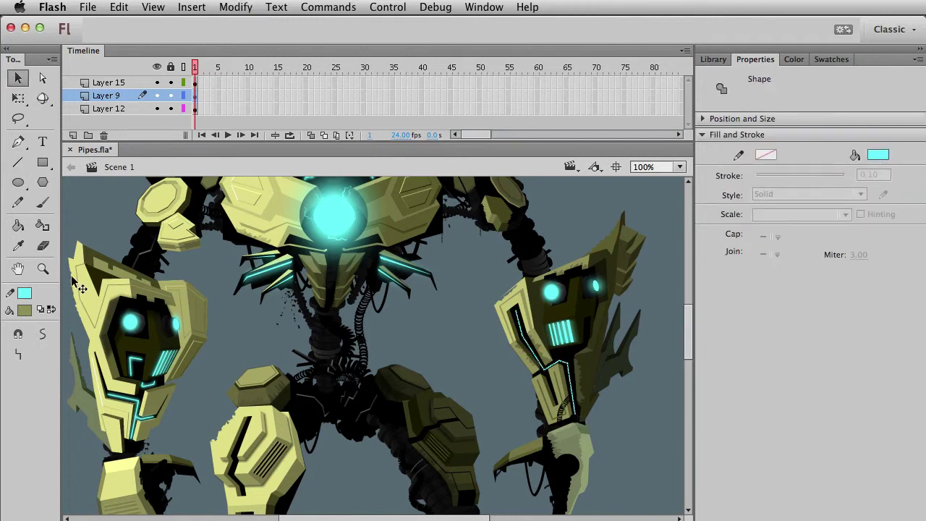
Step: Reshape the right forearm's cyan line so its upper end widens into a taper, and adjust its lower bend
click(44, 269)
drag(465, 271, 557, 351)
key(v)
click(338, 376)
mouse_move(411, 361)
mouse_down()
mouse_move(398, 367)
mouse_move(417, 357)
mouse_up()
drag(453, 483, 395, 355)
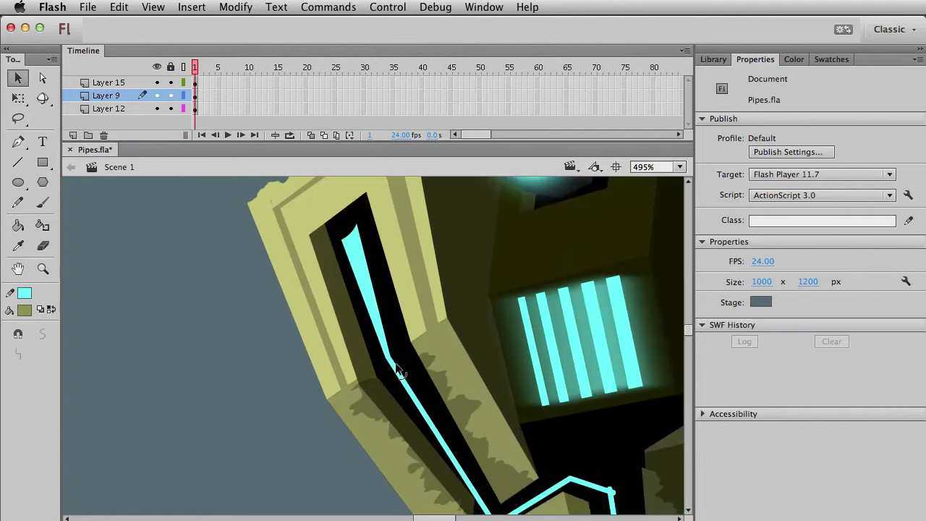
scroll(452, 464, down, 4)
scroll(452, 463, right, 2)
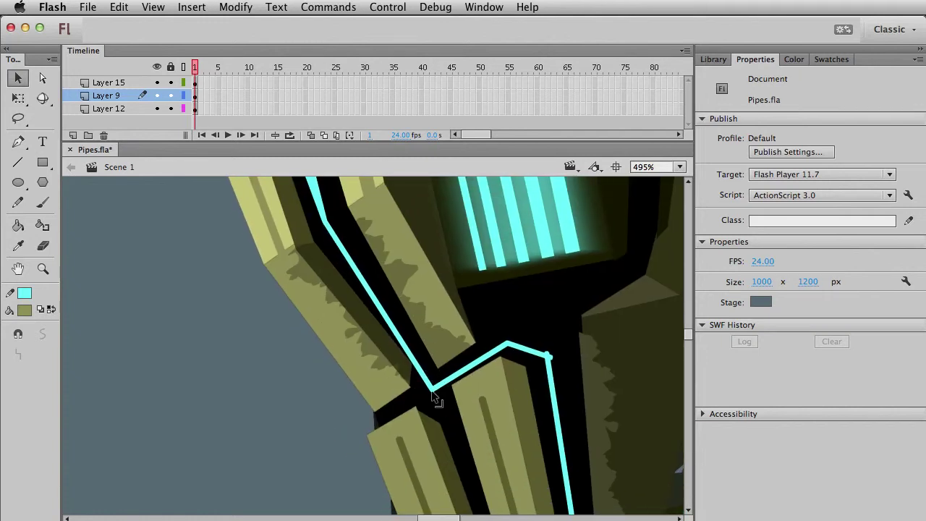
drag(433, 383, 424, 390)
click(267, 416)
key(ctrl+1)
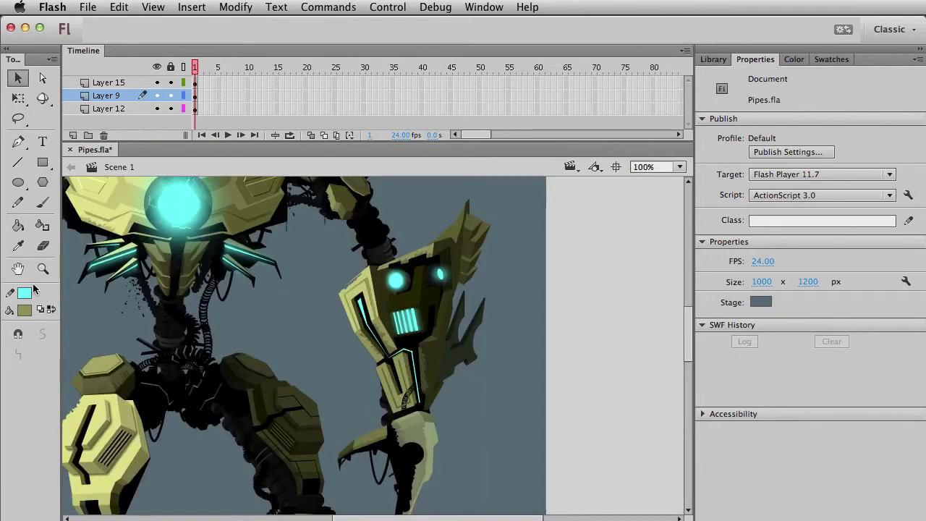
Step: Clean up the corner of the cyan line on the right forearm by reshaping it and deleting the protruding bit
key(z)
drag(405, 337, 450, 383)
key(v)
drag(243, 286, 252, 290)
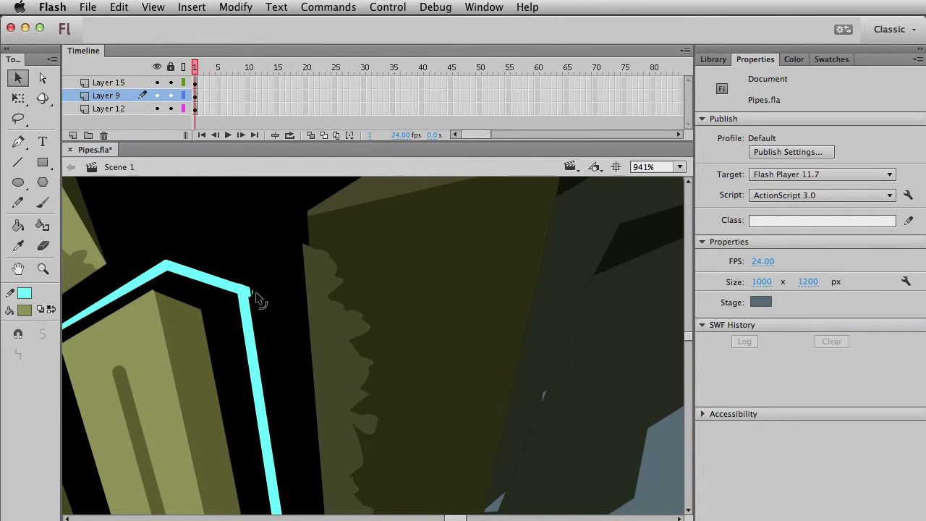
click(254, 292)
key(Delete)
Step: Change the cap style of the Line tool's stroke
click(18, 162)
click(770, 219)
click(794, 269)
key(super+1)
Step: Select the complete cyan line on the right forearm and convert it to a movie clip symbol
key(v)
key(space)
drag(376, 366, 554, 379)
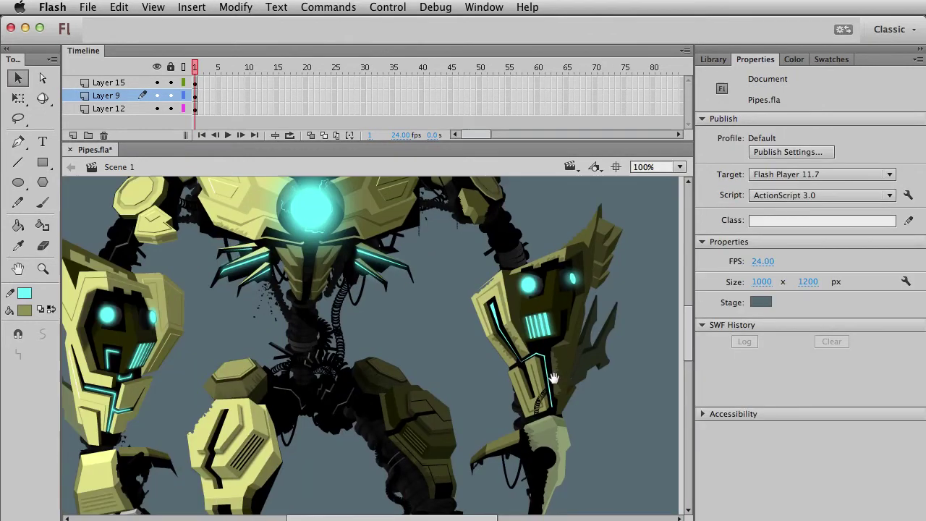
double_click(495, 311)
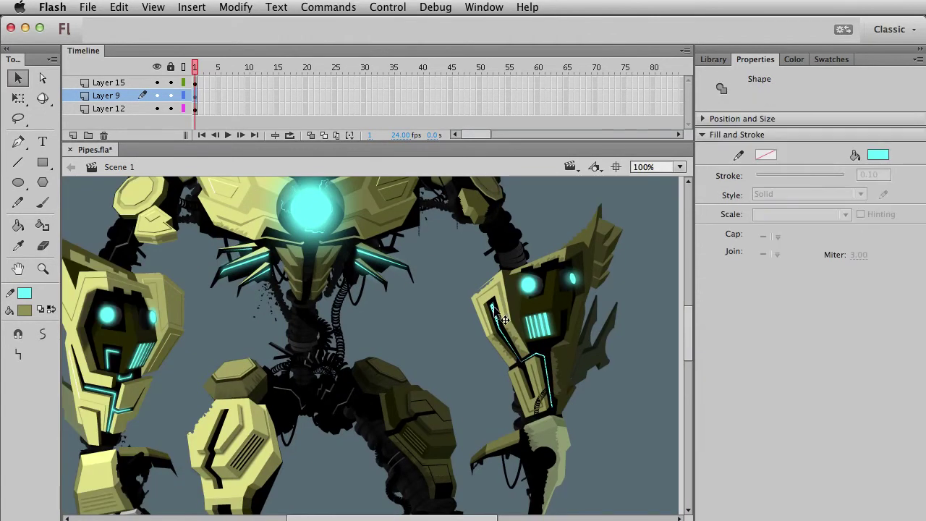
key(F8)
key(Return)
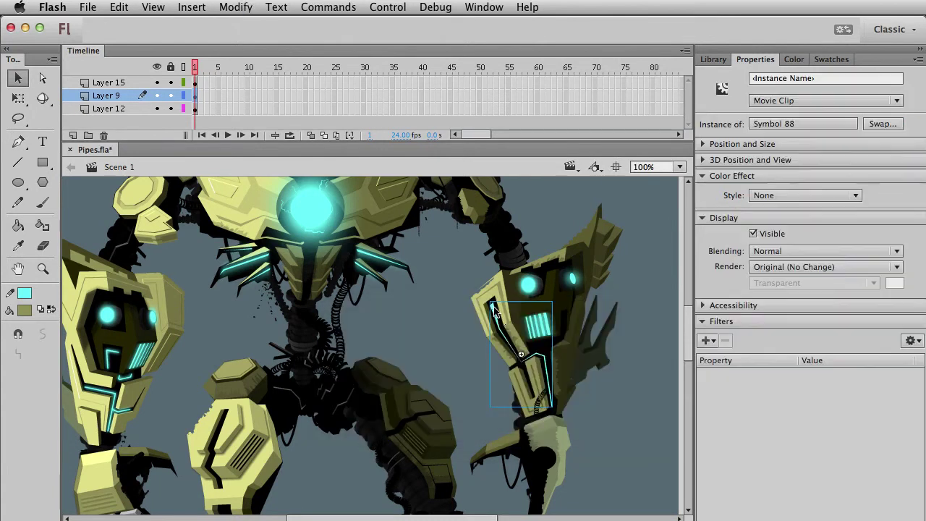
Step: Try to apply the already copied glow filter to the cyan line on the right forearm
click(913, 340)
click(920, 388)
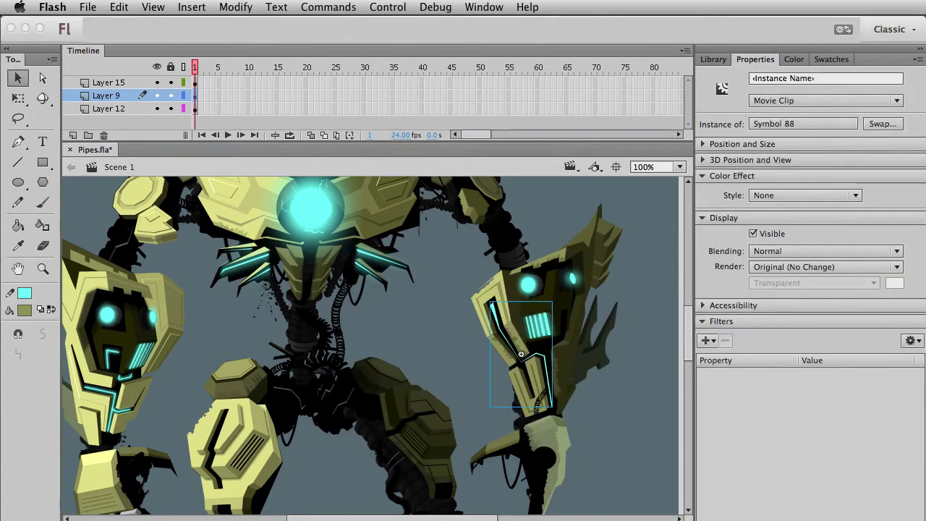
click(918, 341)
click(913, 341)
click(917, 388)
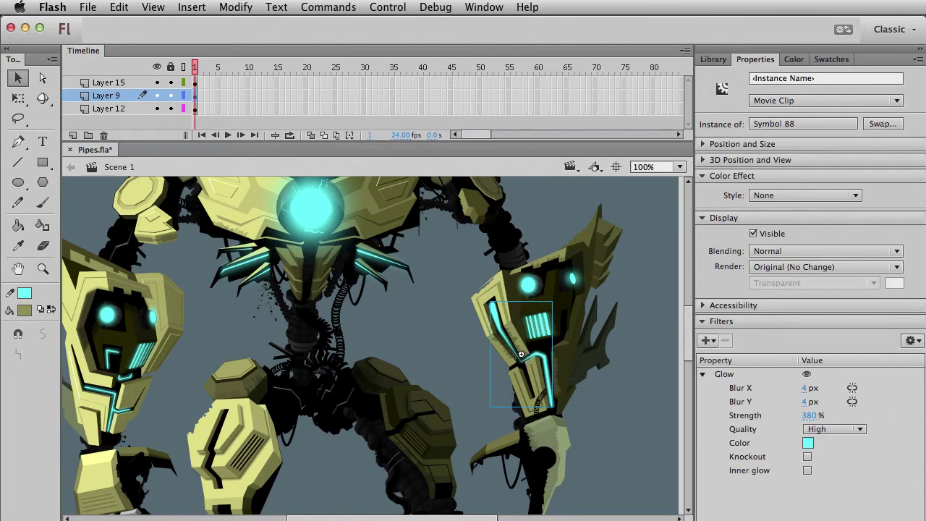
click(282, 414)
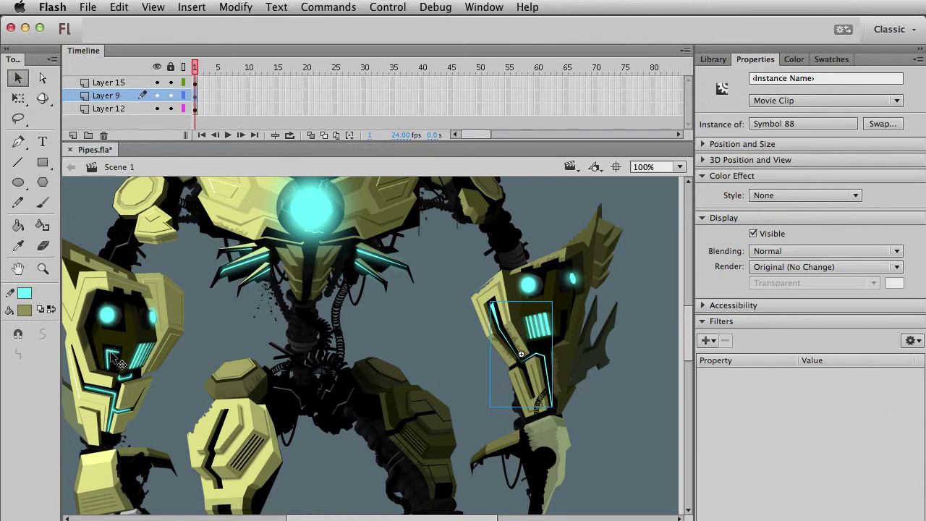
Step: Copy the glow filter from the left forearm's cyan lines and paste it onto the right forearm's cyan line
click(123, 365)
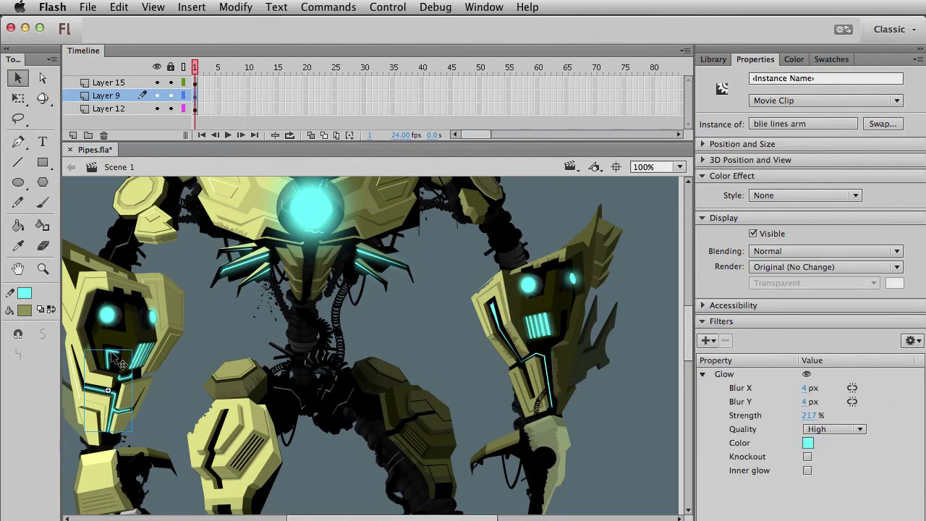
click(913, 340)
click(917, 381)
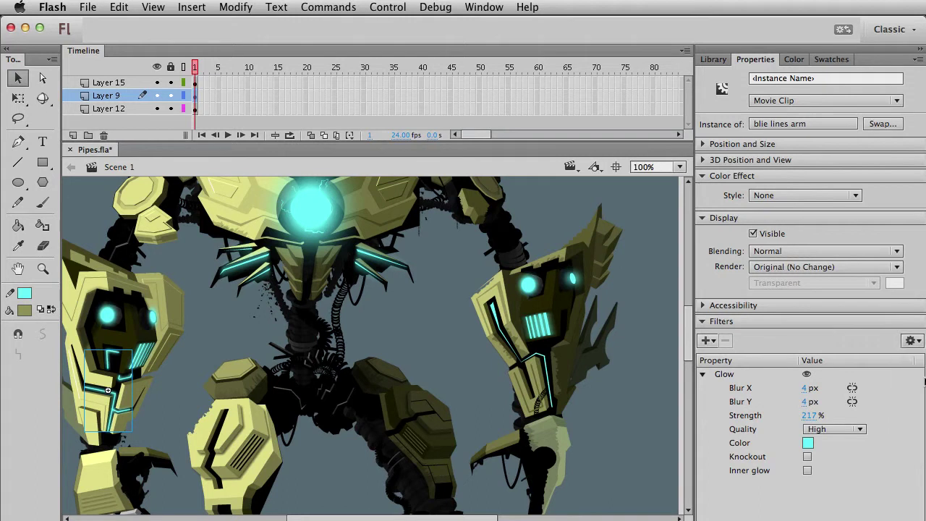
click(498, 319)
click(913, 340)
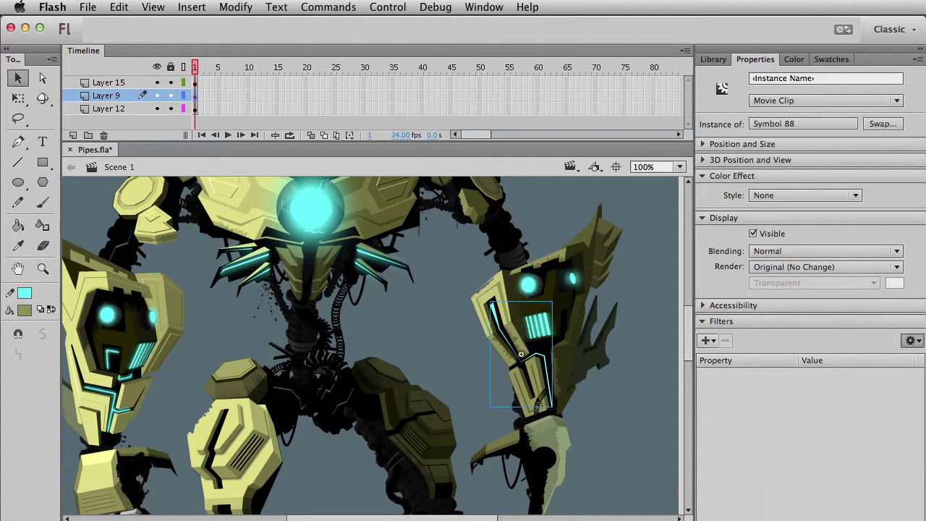
click(913, 389)
click(620, 413)
Step: Try to reshape the lower end of the right forearm's cyan line inside its symbol, and undo the change
scroll(620, 427, up, 2)
scroll(620, 427, left, 2)
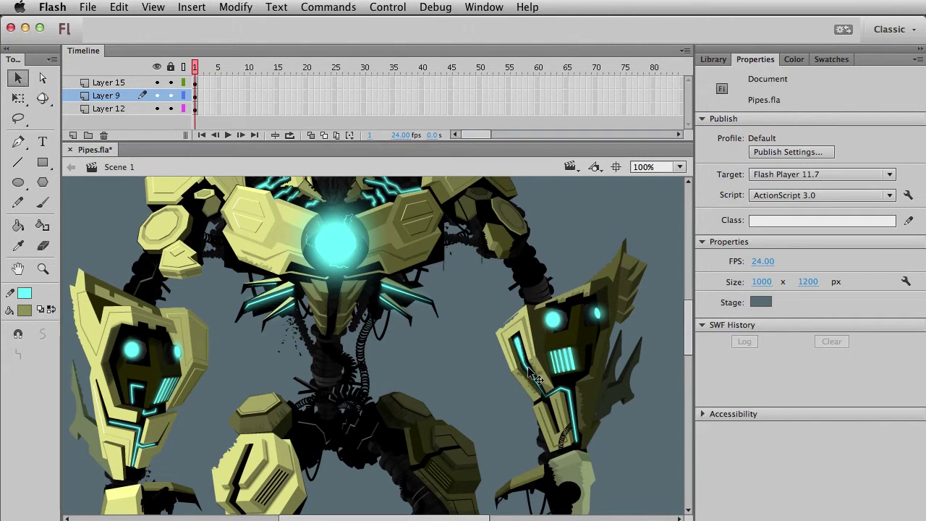
double_click(568, 390)
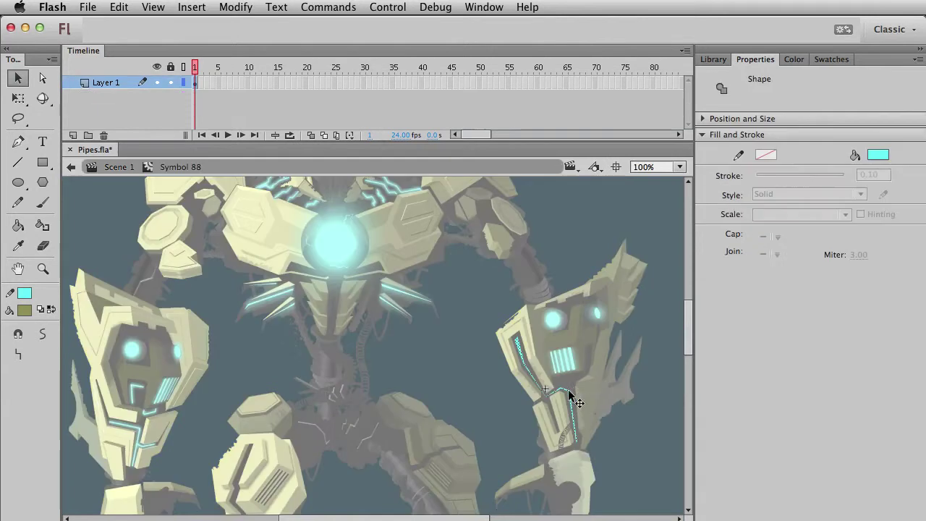
click(574, 450)
drag(575, 442, 577, 444)
key(super+e)
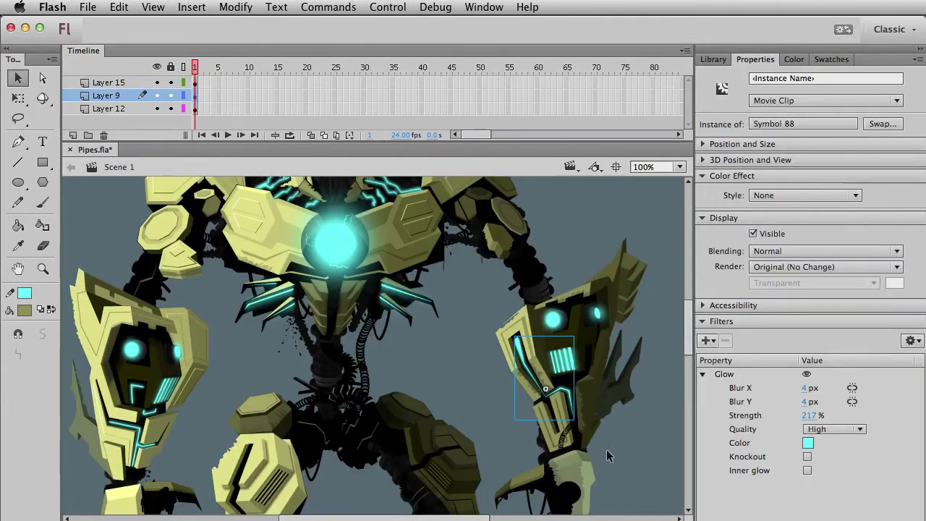
key(super+e)
key(super+e)
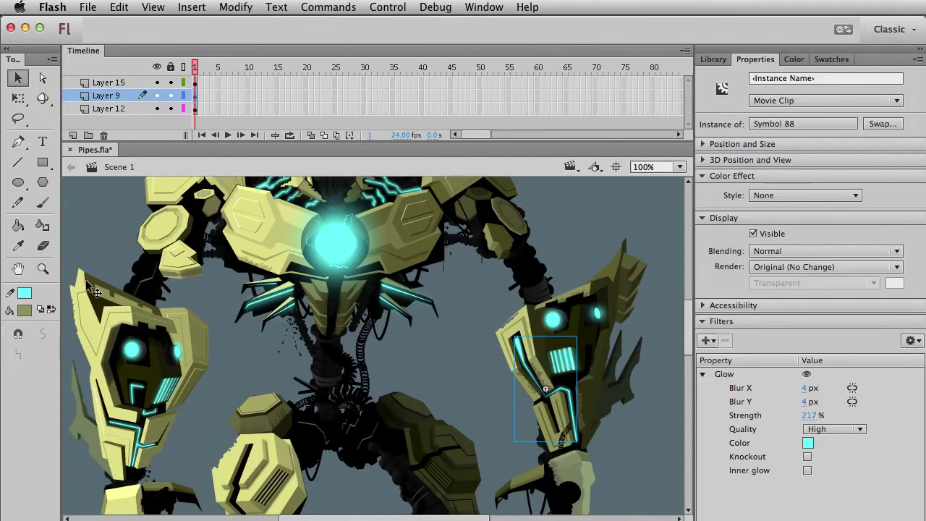
Step: Reshape the lower tip of the right forearm's cyan line inside its symbol and return to the main scene
key(z)
drag(523, 399, 586, 456)
key(v)
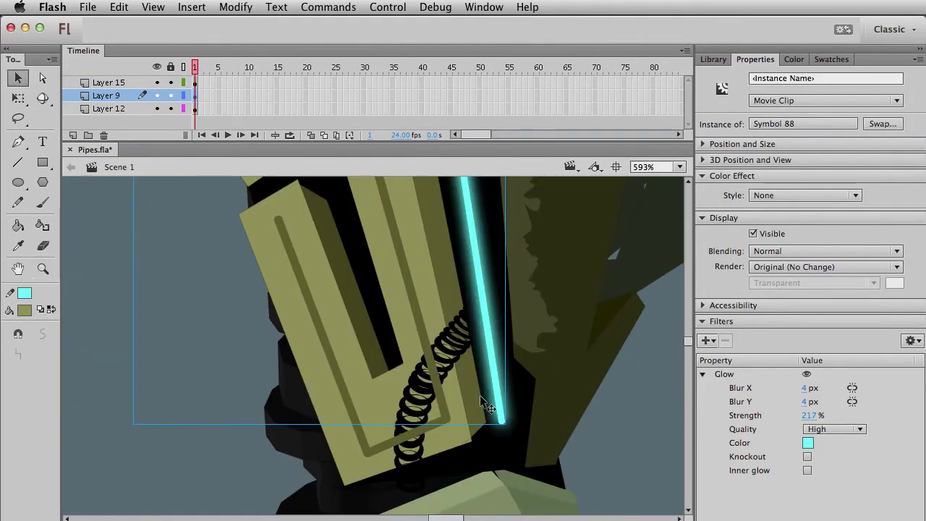
double_click(493, 397)
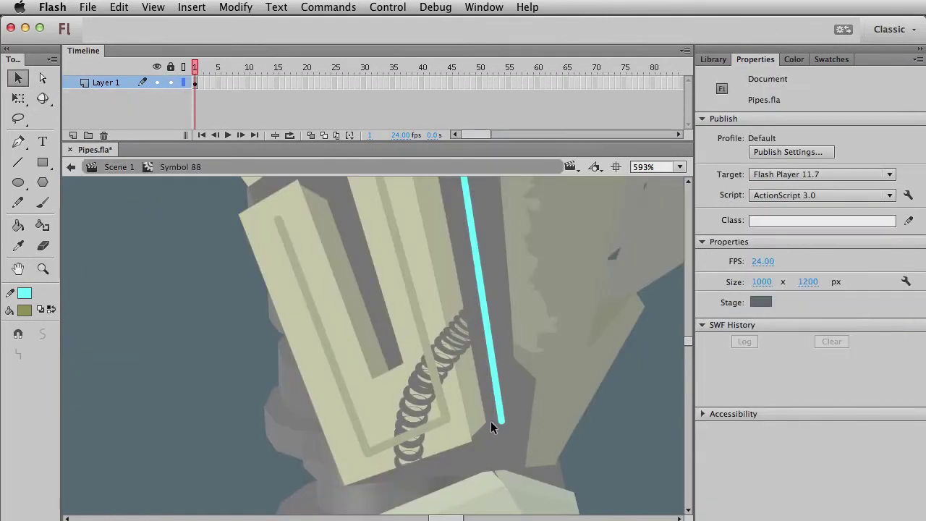
drag(498, 422, 502, 428)
key(super+1)
key(super+e)
key(super+1)
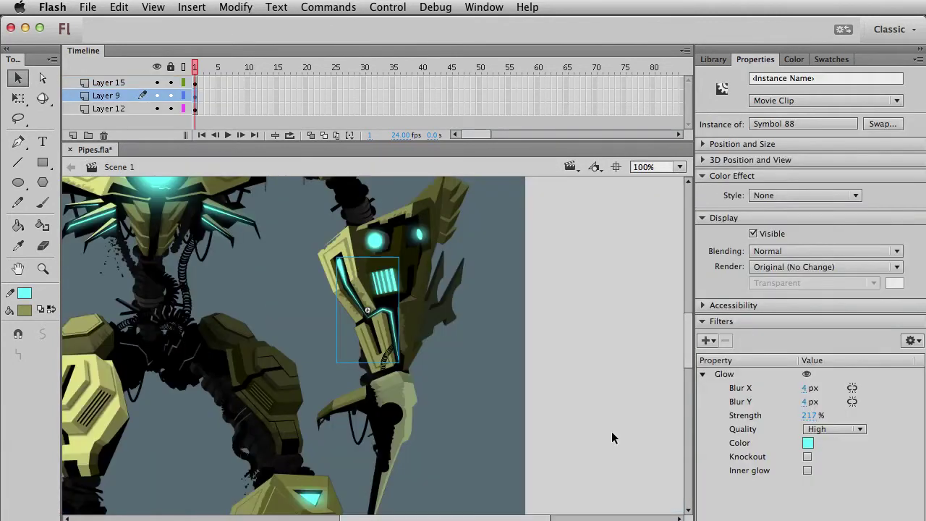
click(441, 401)
Step: Draw a 1.50 cyan line along the dark groove of the left thigh, following its bends
drag(500, 363, 565, 409)
drag(461, 360, 574, 414)
drag(411, 361, 434, 325)
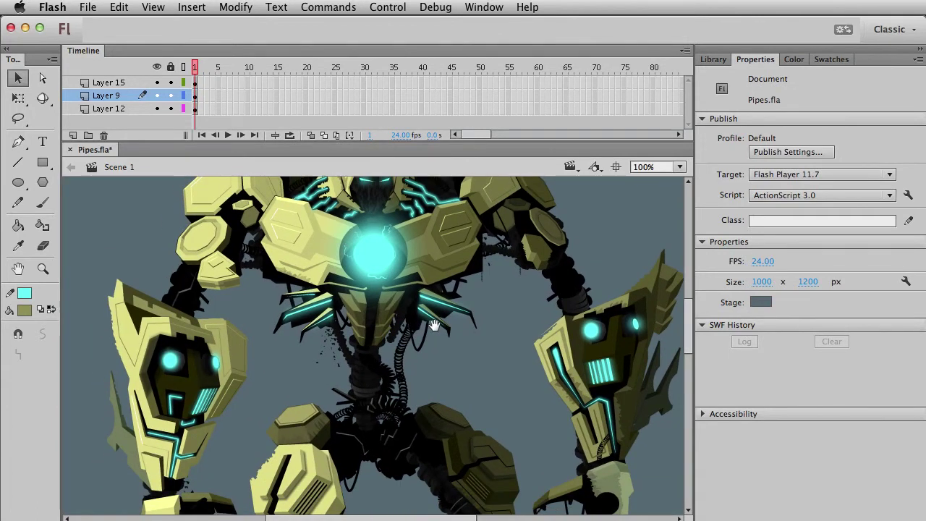
scroll(434, 312, down, 6)
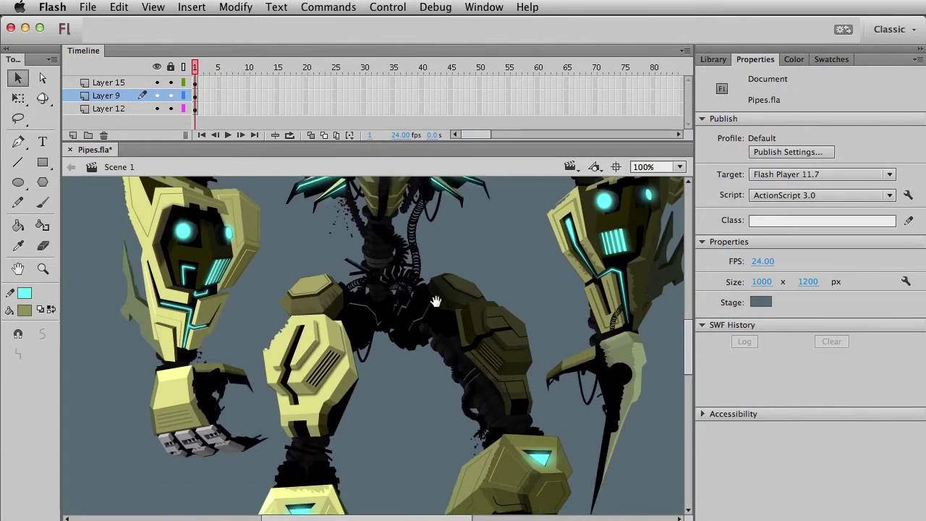
scroll(432, 288, down, 1)
scroll(341, 372, down, 2)
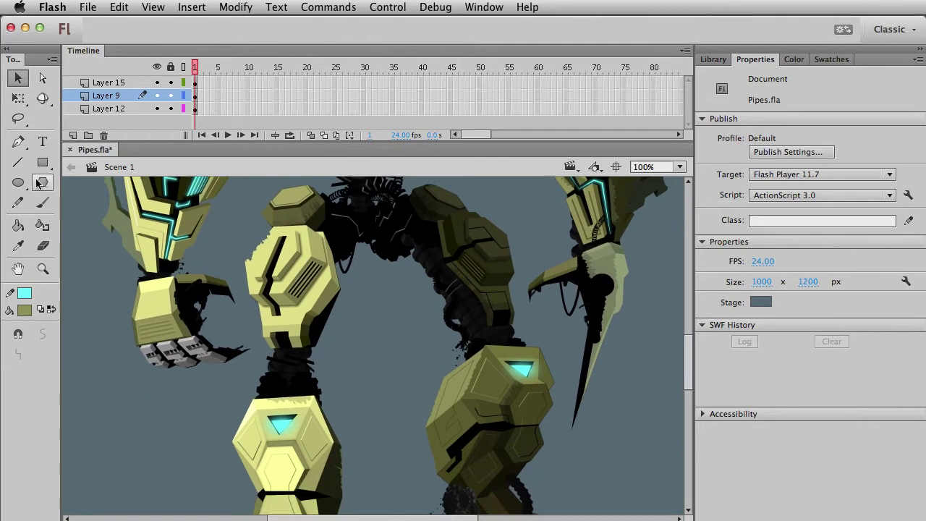
click(18, 162)
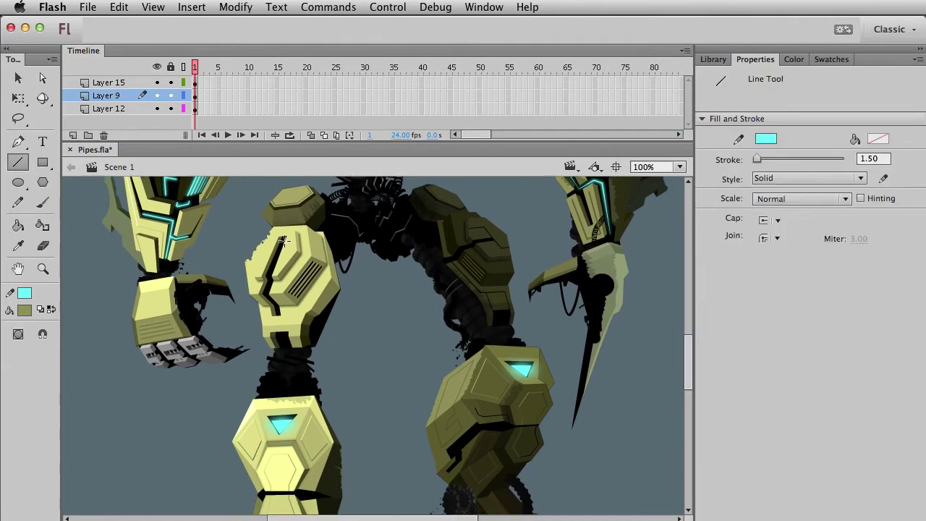
drag(283, 241, 269, 272)
click(43, 268)
drag(250, 227, 367, 370)
key(v)
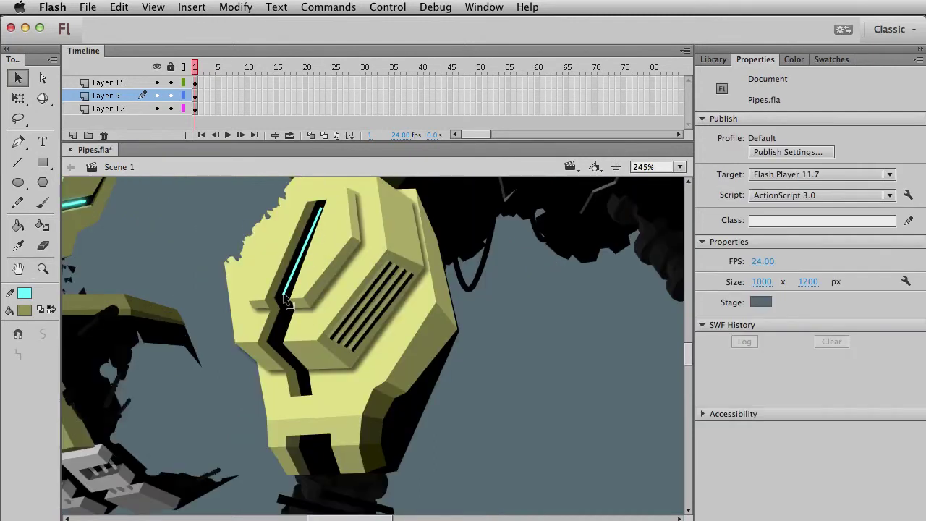
mouse_move(285, 297)
mouse_down()
mouse_move(292, 325)
mouse_move(286, 299)
mouse_move(279, 354)
mouse_move(282, 340)
mouse_move(286, 360)
mouse_move(301, 369)
mouse_up()
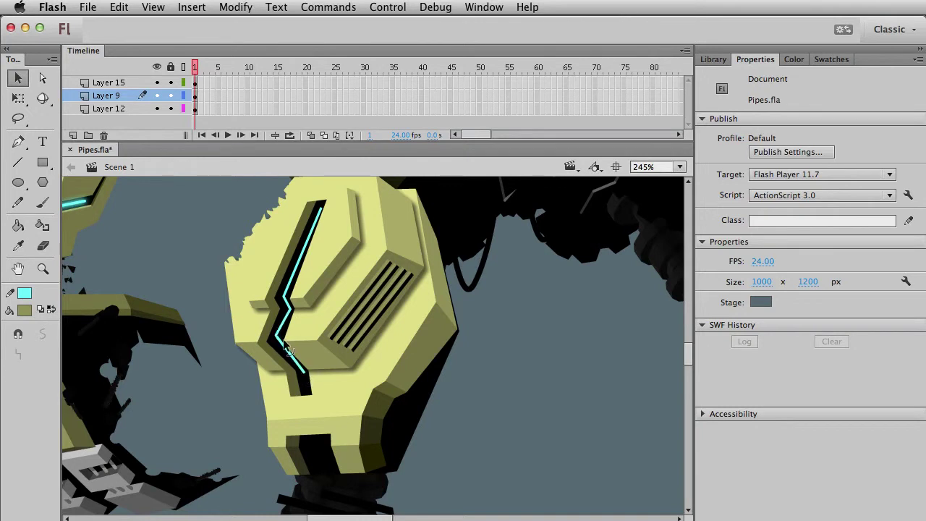
Step: Adjust the lower bend of the left thigh's cyan line and extend it to the groove's bottom end
mouse_move(278, 336)
mouse_down()
mouse_move(281, 346)
mouse_move(275, 341)
mouse_up()
mouse_move(307, 381)
mouse_down()
mouse_move(310, 397)
mouse_move(305, 373)
mouse_up()
double_click(307, 391)
click(208, 404)
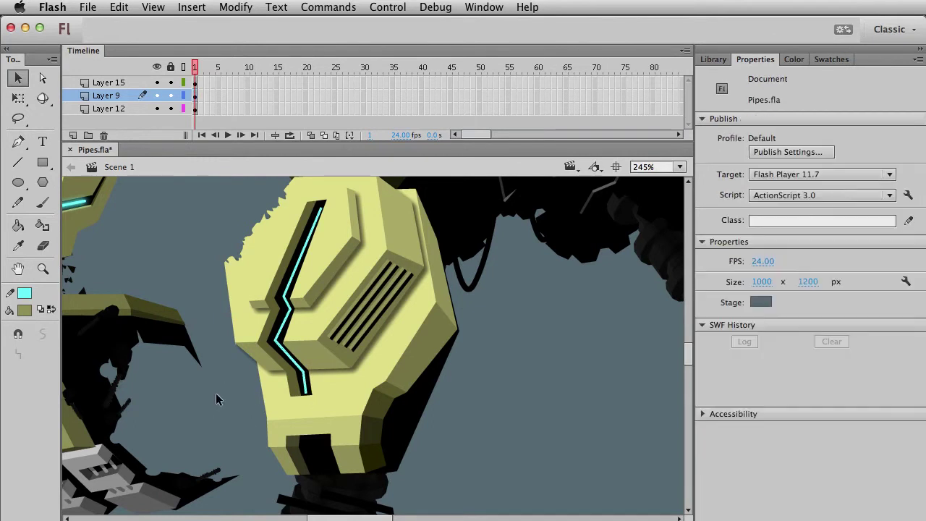
Step: Select the complete cyan line on the left thigh, convert it to a fill and make it a movie clip symbol
double_click(323, 213)
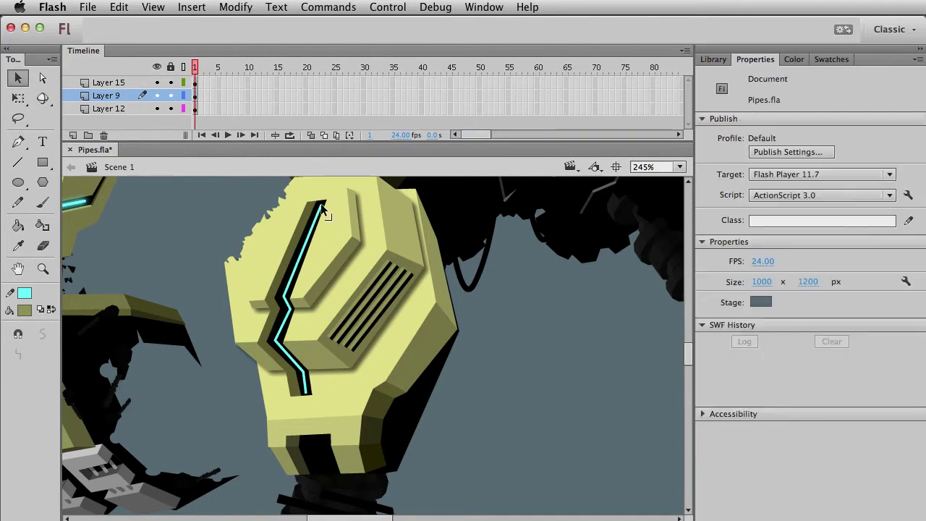
key(super+shift+c)
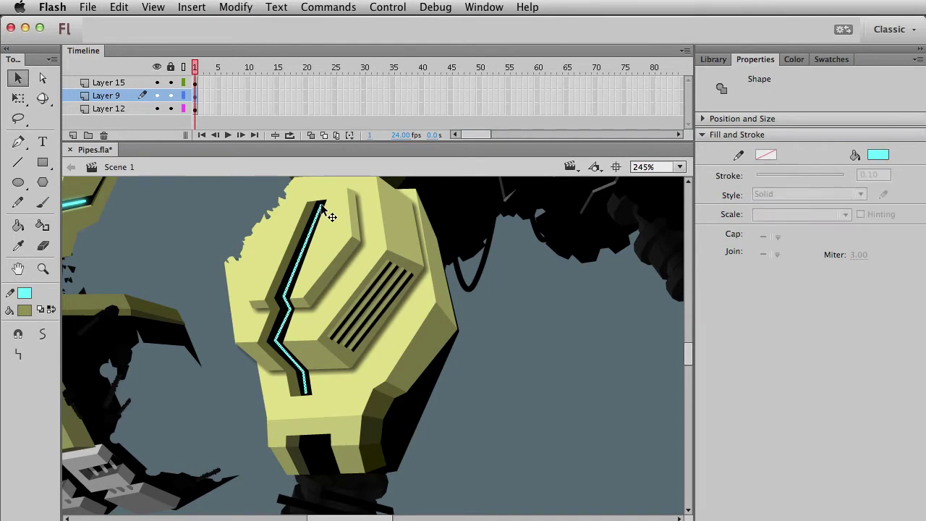
key(F8)
key(Escape)
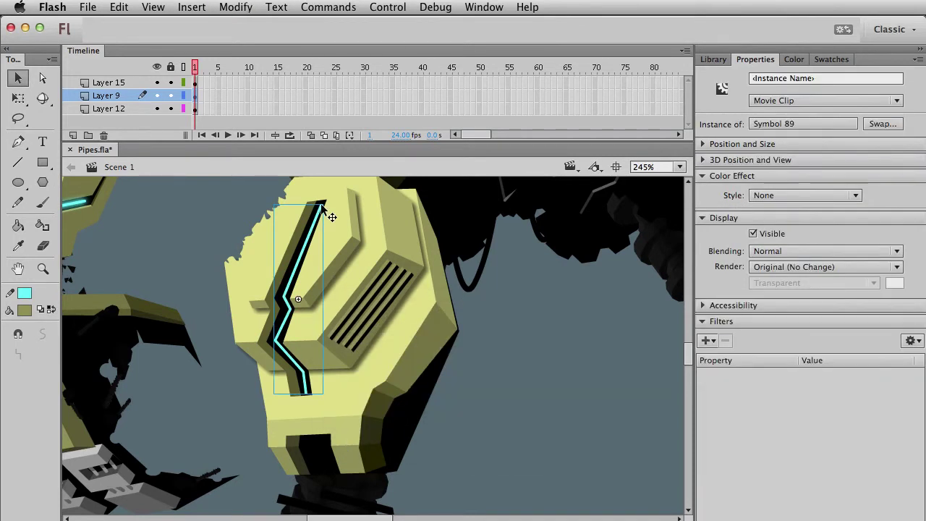
Step: Paste the copied glow filter onto the left thigh's cyan line
click(914, 340)
click(921, 390)
click(481, 445)
key(super+1)
drag(484, 380, 402, 423)
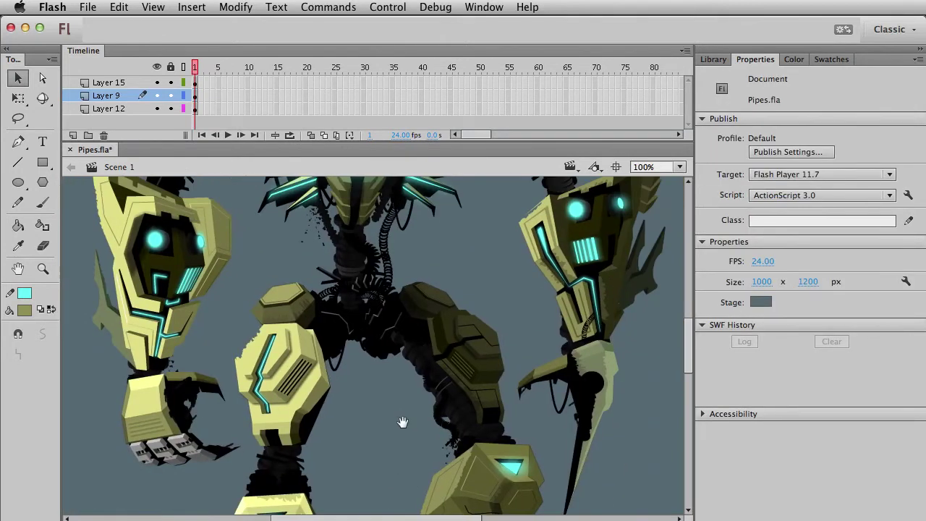
Step: Reshape the upper tip of the left thigh's cyan line inside its symbol and return to the main scene
double_click(270, 344)
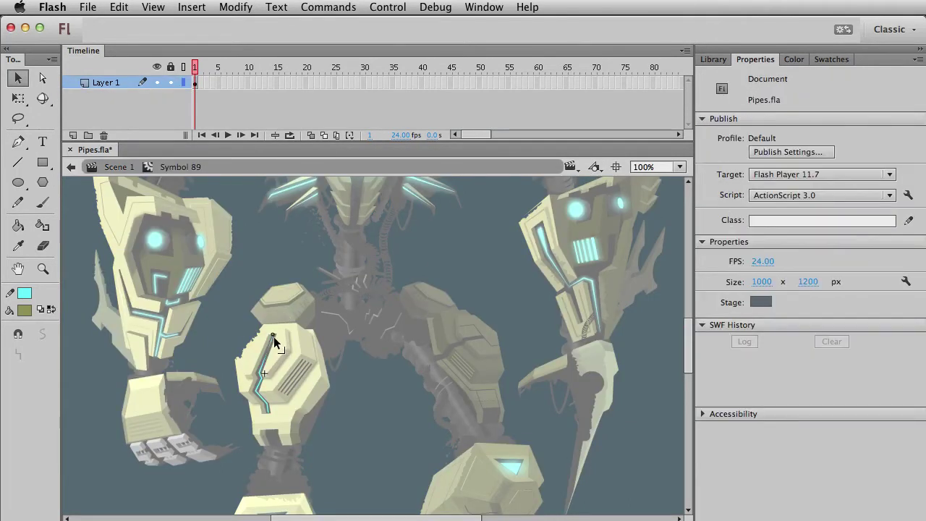
drag(274, 337, 275, 338)
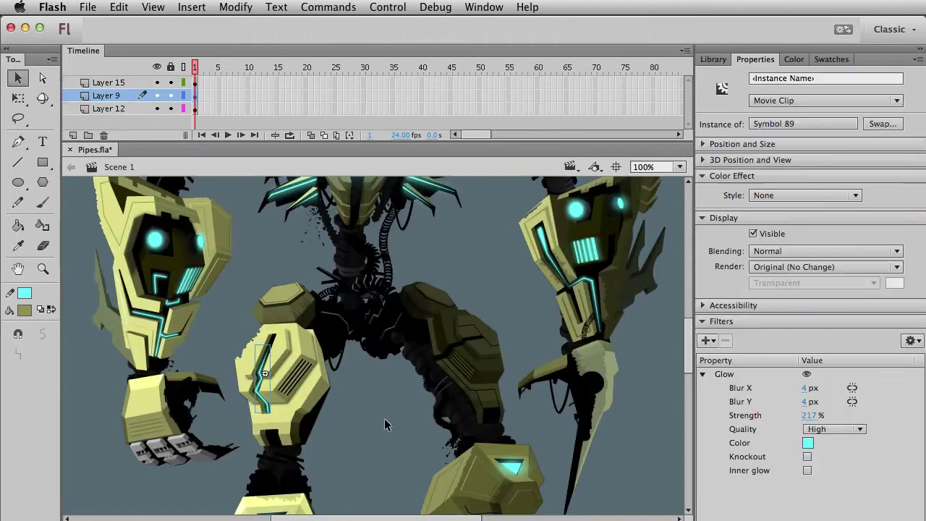
click(384, 418)
Step: Draw small 1.50 cyan zigzag lines on the dark hip joints at both sides of the pelvis
drag(386, 422, 431, 380)
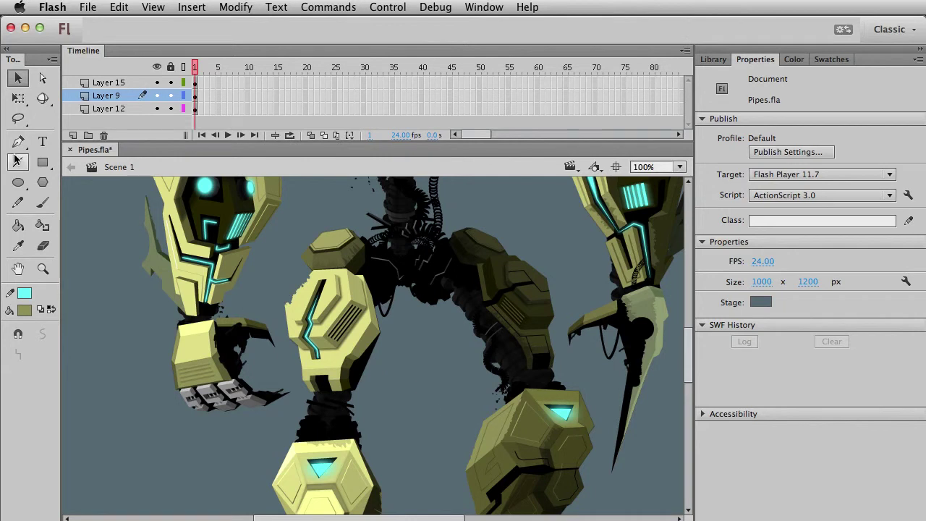
drag(419, 307, 406, 476)
drag(399, 321, 372, 275)
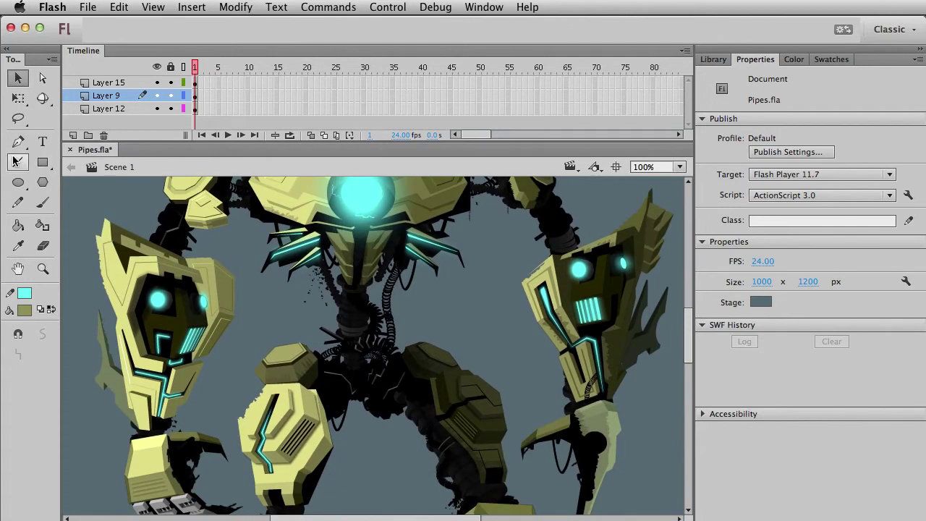
click(18, 162)
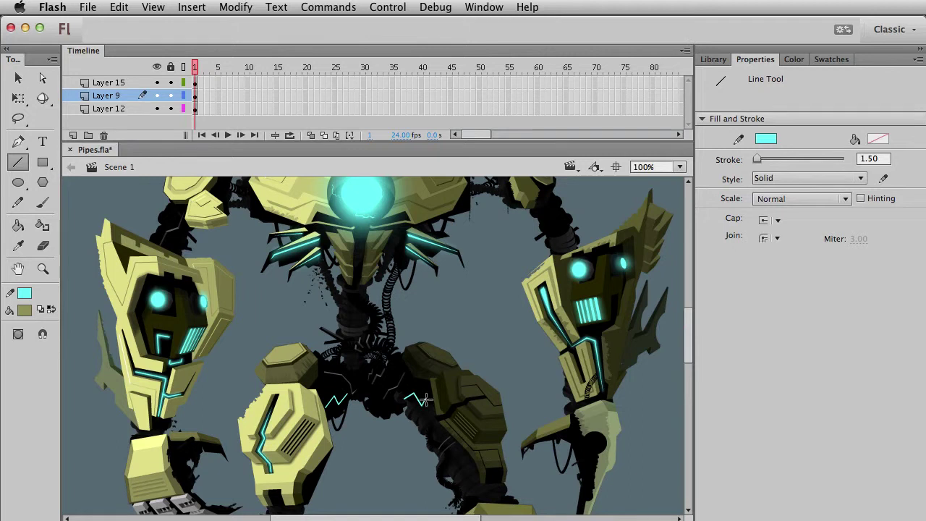
mouse_move(425, 403)
mouse_down()
mouse_move(437, 425)
mouse_move(432, 406)
mouse_up()
key(v)
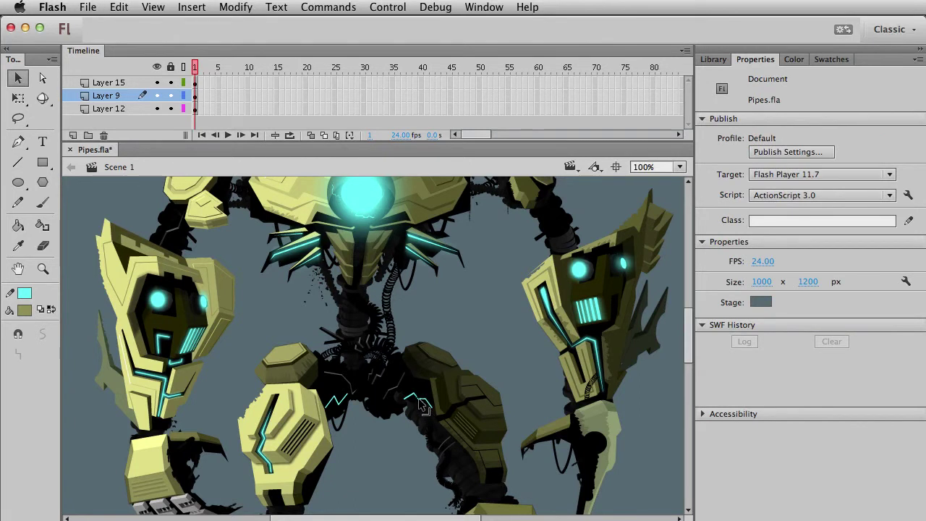
Step: Convert both cyan zigzag lines on the hips to fills and combine them into one movie clip symbol
double_click(419, 401)
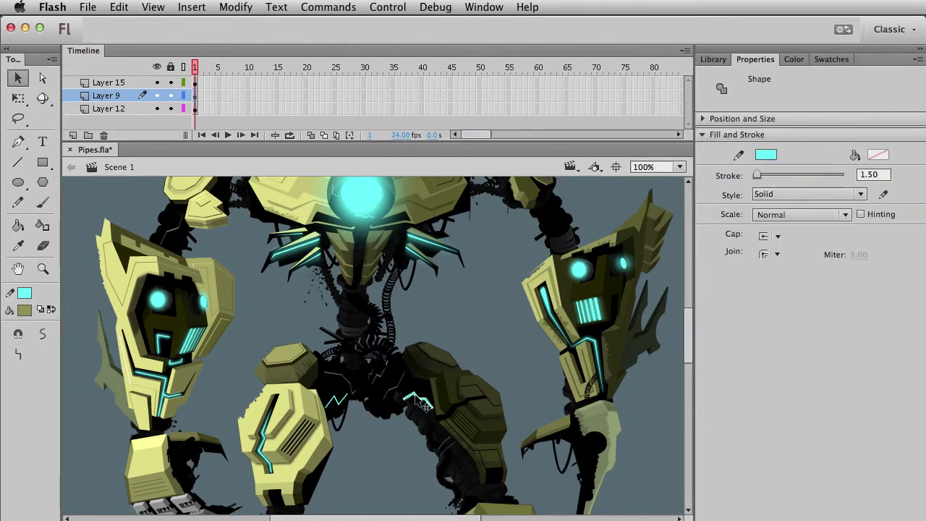
click(343, 407)
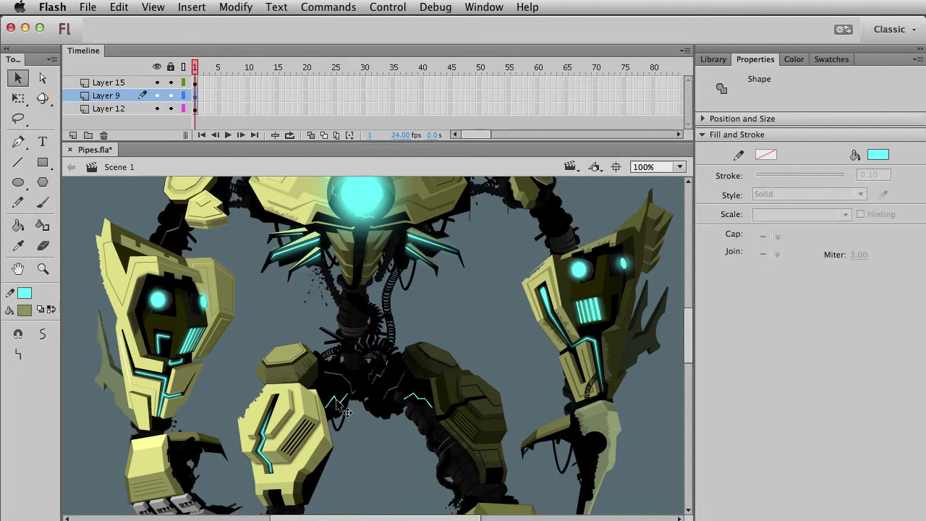
key(F8)
key(Return)
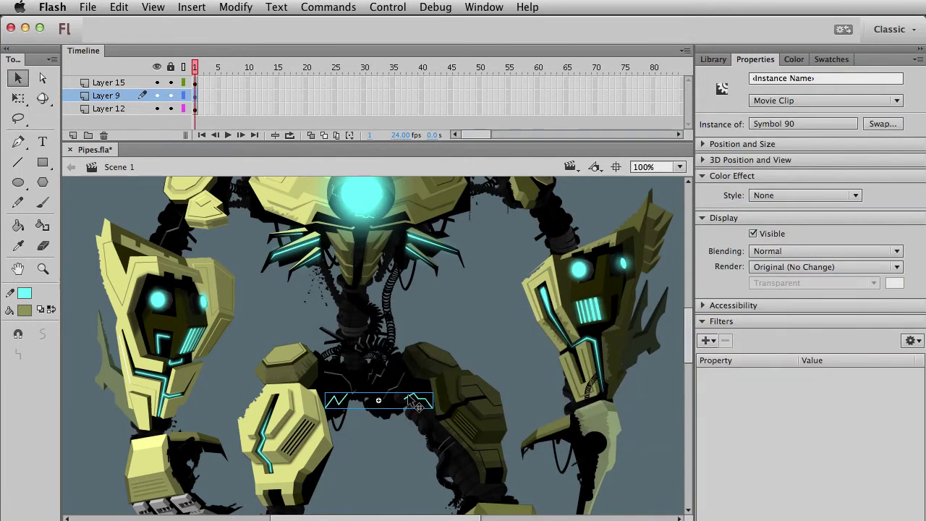
click(408, 434)
click(419, 404)
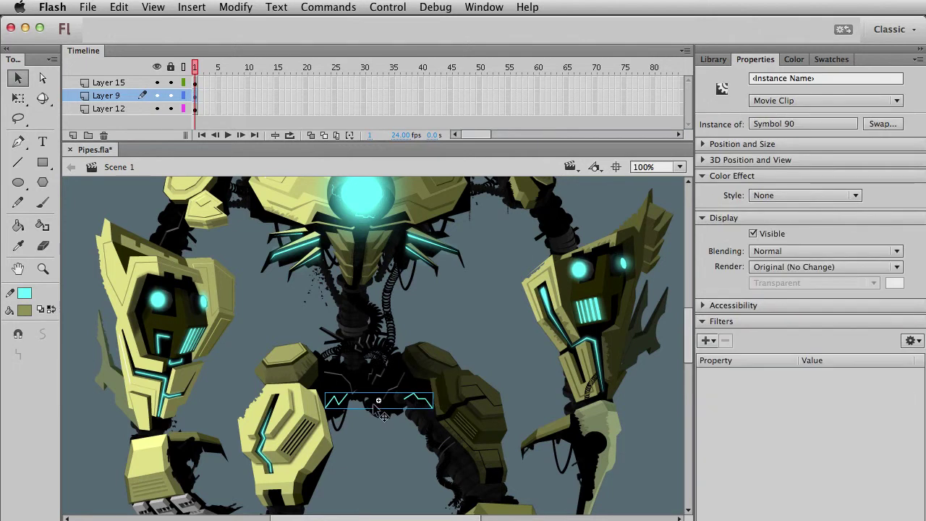
click(378, 452)
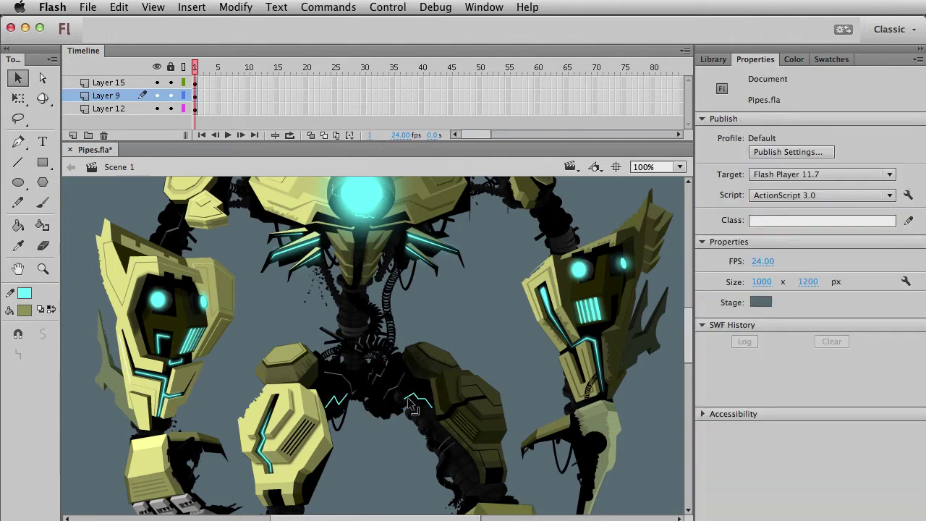
Step: Reshape both ends of the cyan zigzag line on the right hip
key(z)
drag(386, 383, 457, 440)
mouse_move(268, 273)
mouse_down()
mouse_move(285, 289)
mouse_move(274, 285)
mouse_up()
drag(445, 332, 453, 331)
key(super+1)
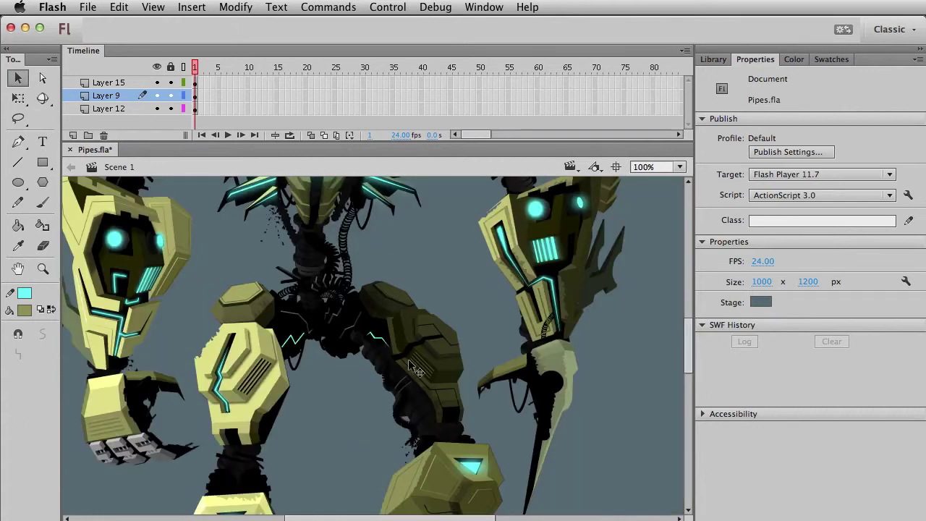
Step: Convert the right hip's cyan zigzag to a movie clip symbol and paste the copied glow filter onto it
click(387, 346)
key(F8)
key(Return)
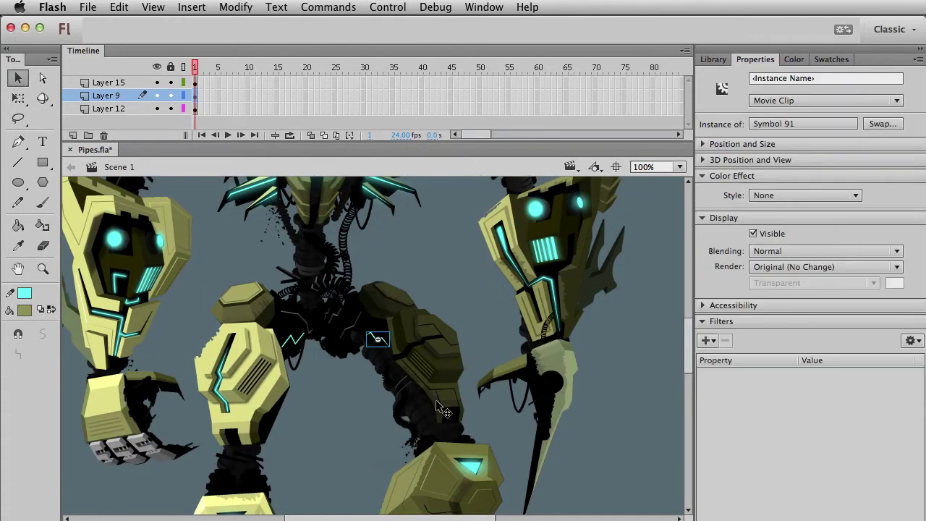
click(913, 340)
click(919, 390)
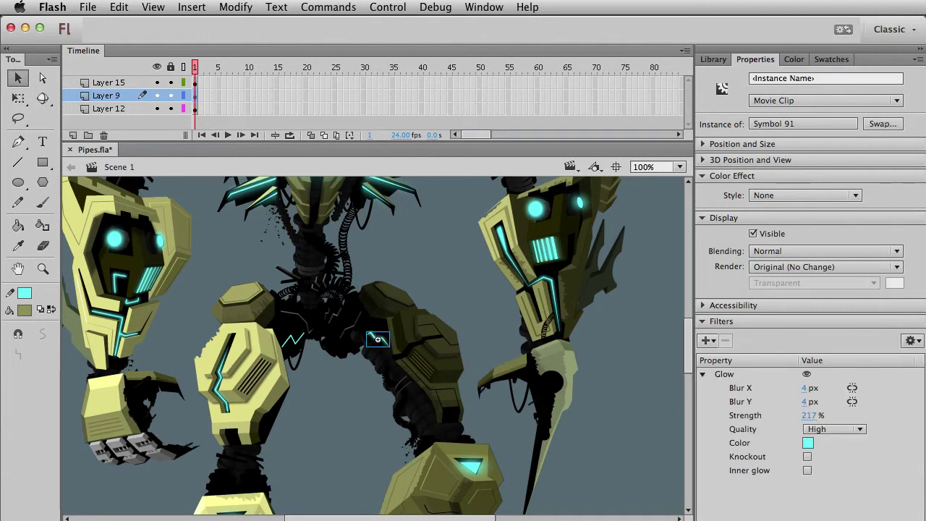
Step: Convert the left hip's cyan zigzag to a movie clip symbol and paste the copied glow filter onto it
click(294, 448)
click(293, 347)
click(296, 342)
key(F8)
key(Return)
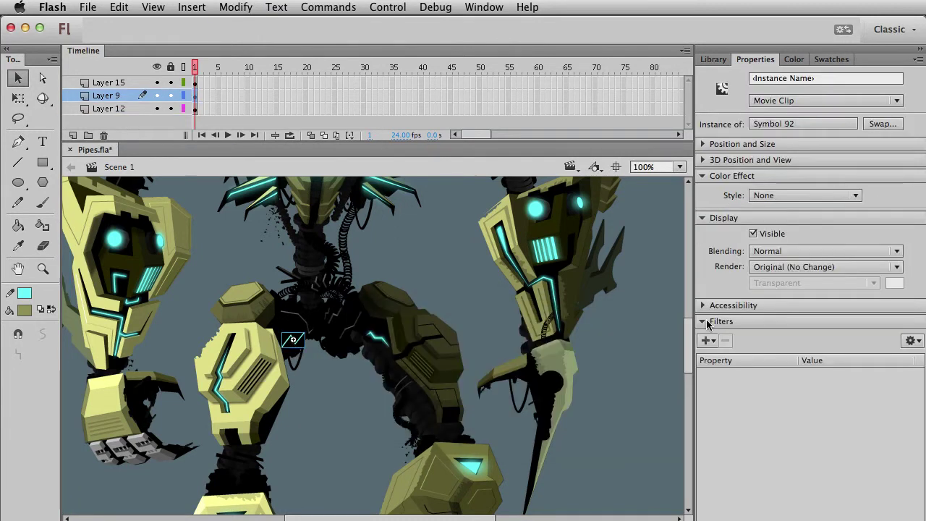
click(913, 340)
click(913, 383)
click(313, 429)
scroll(97, 269, left, 4)
scroll(97, 269, up, 2)
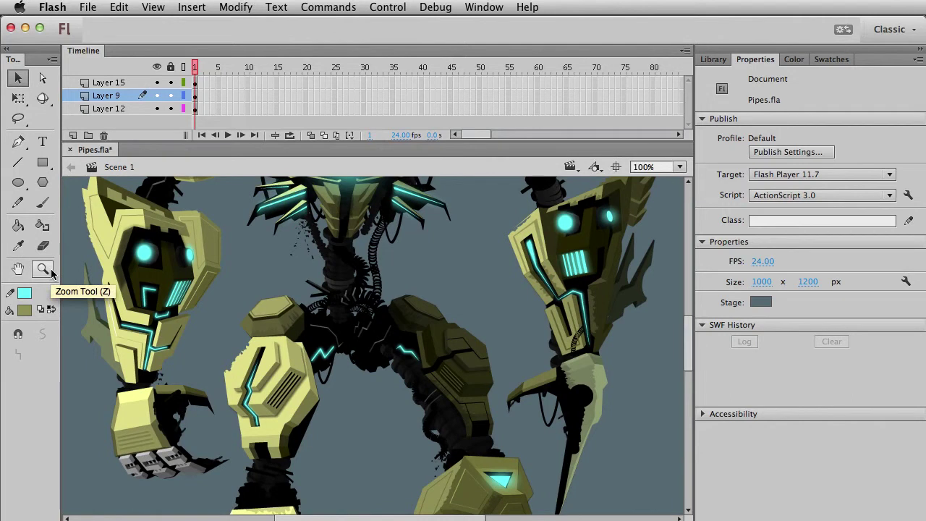
Step: Inside the right hip zigzag's symbol, paint tiny cyan spark dots around and below its inner end, and return to the main scene
click(51, 270)
drag(313, 288, 474, 417)
click(195, 82)
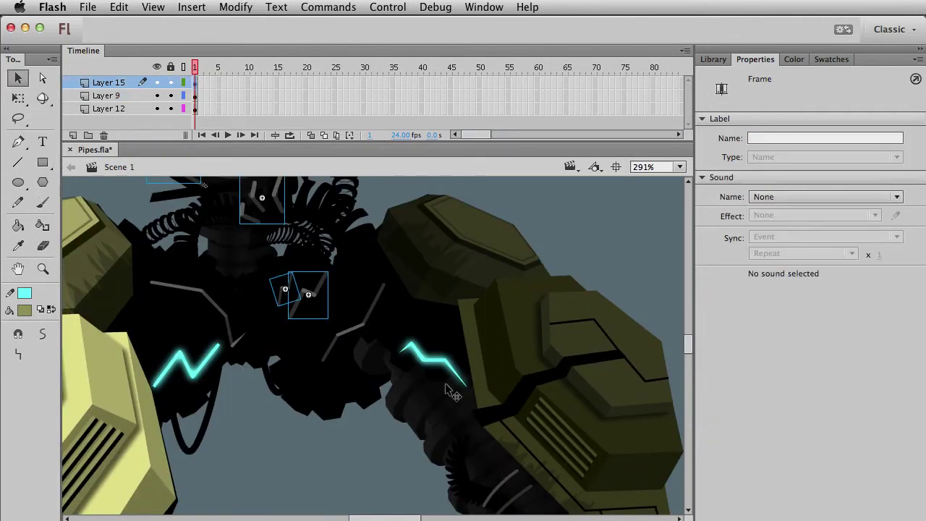
click(430, 366)
double_click(424, 357)
click(43, 203)
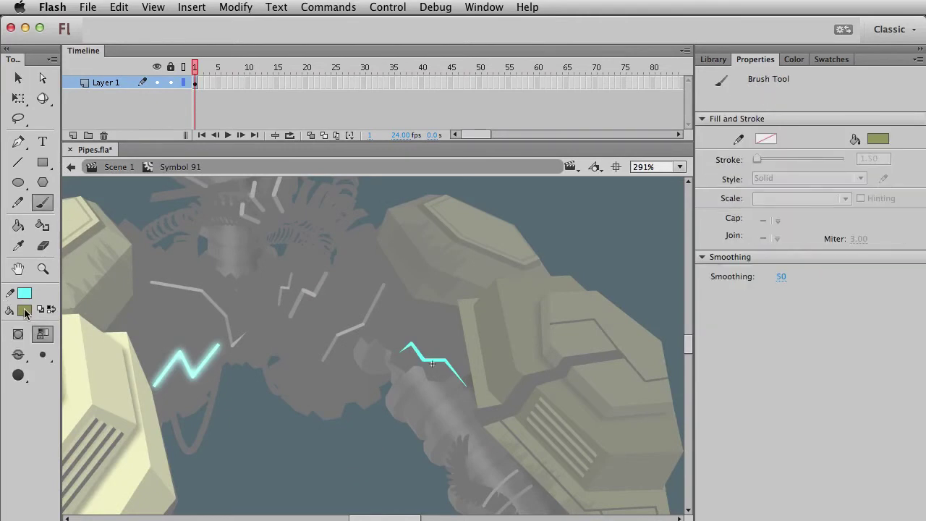
click(51, 309)
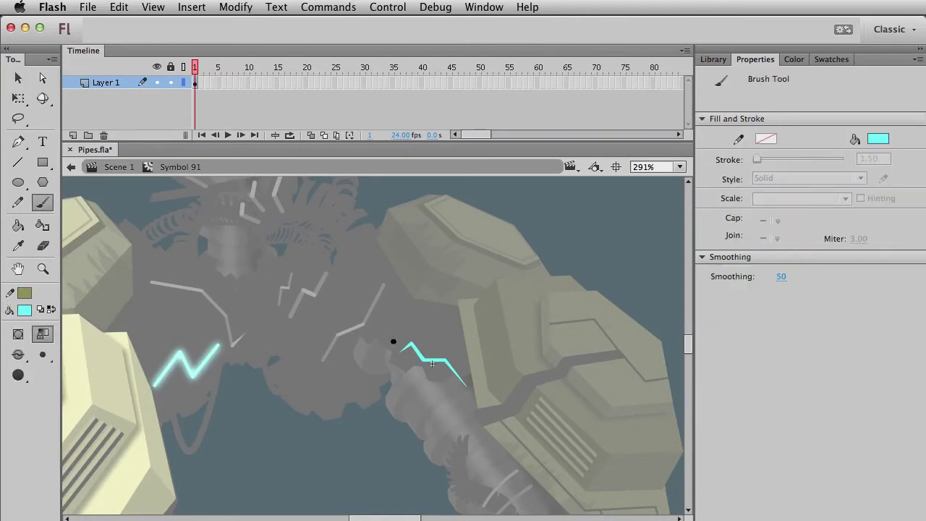
click(42, 354)
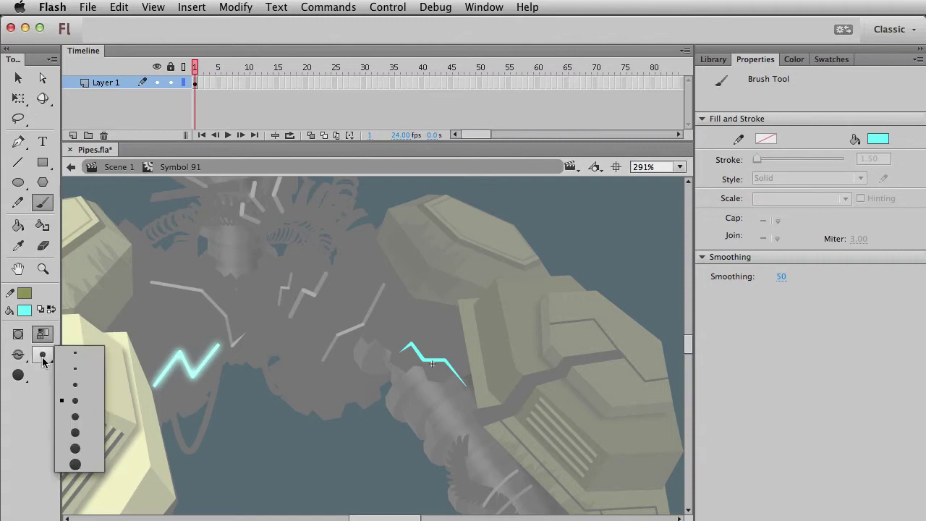
click(95, 369)
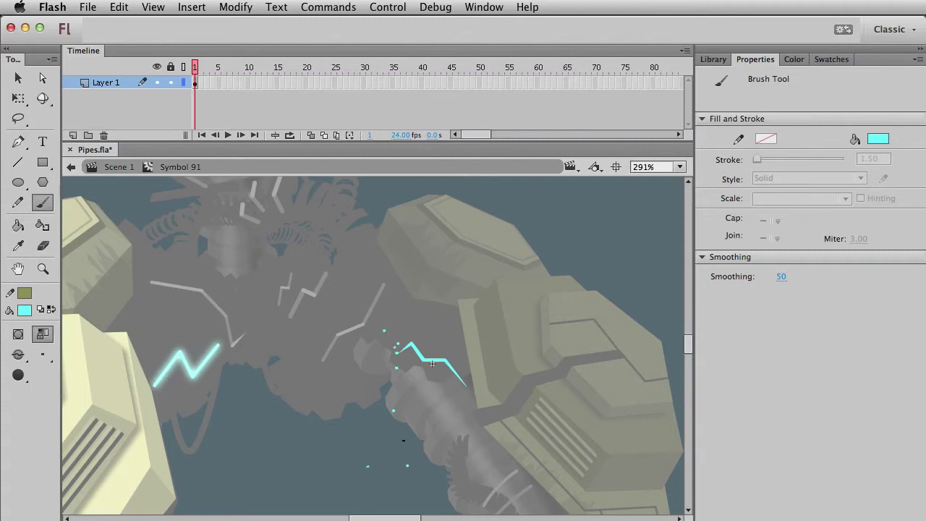
super+double_click(230, 354)
key(super+1)
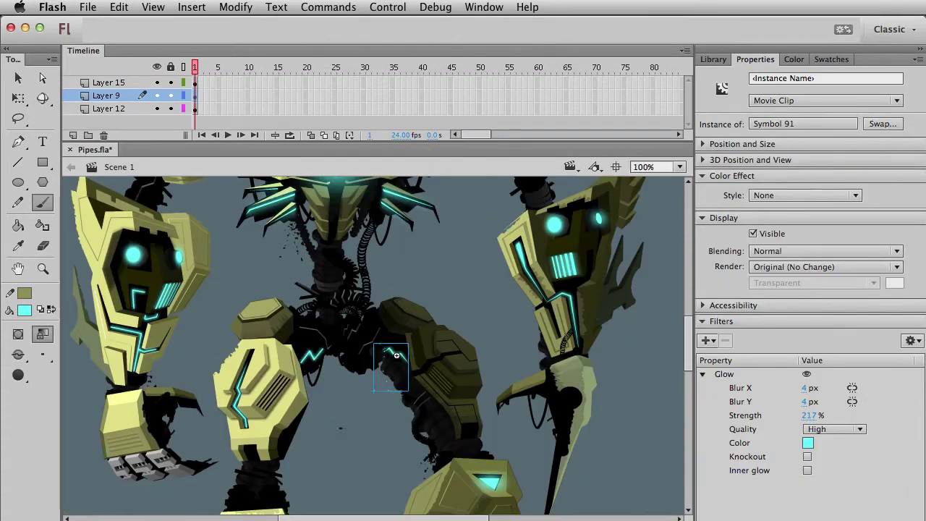
key(v)
click(403, 473)
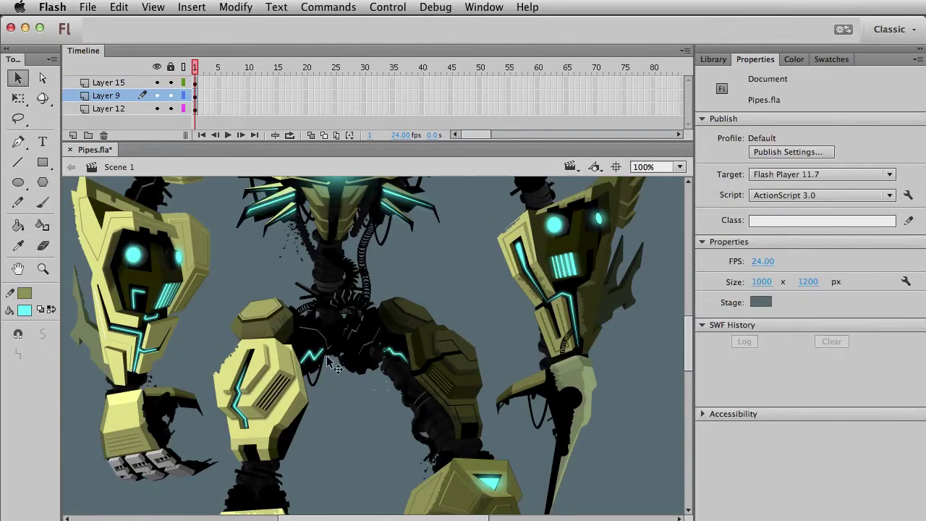
Step: Inside the left hip zigzag's symbol, brush tiny cyan spark dots around its inner end and return to the main scene
click(43, 269)
drag(301, 312, 400, 446)
key(v)
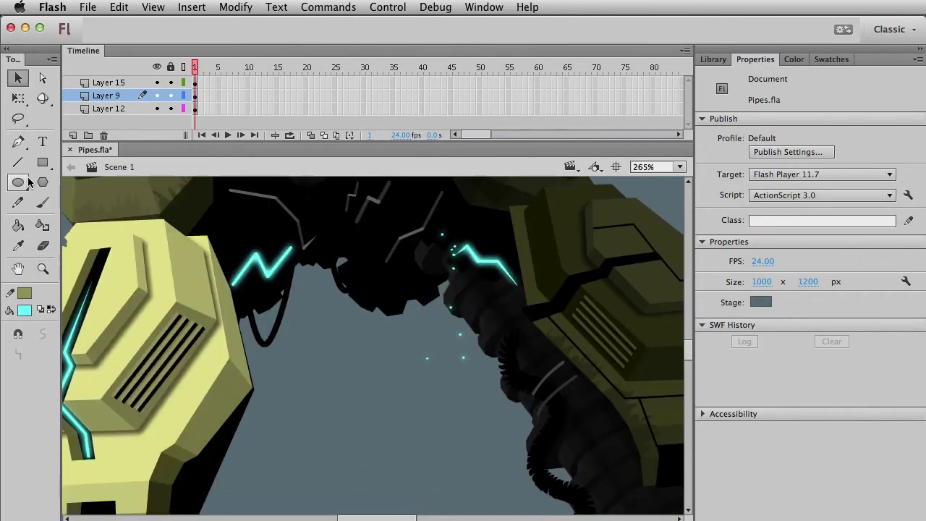
double_click(256, 256)
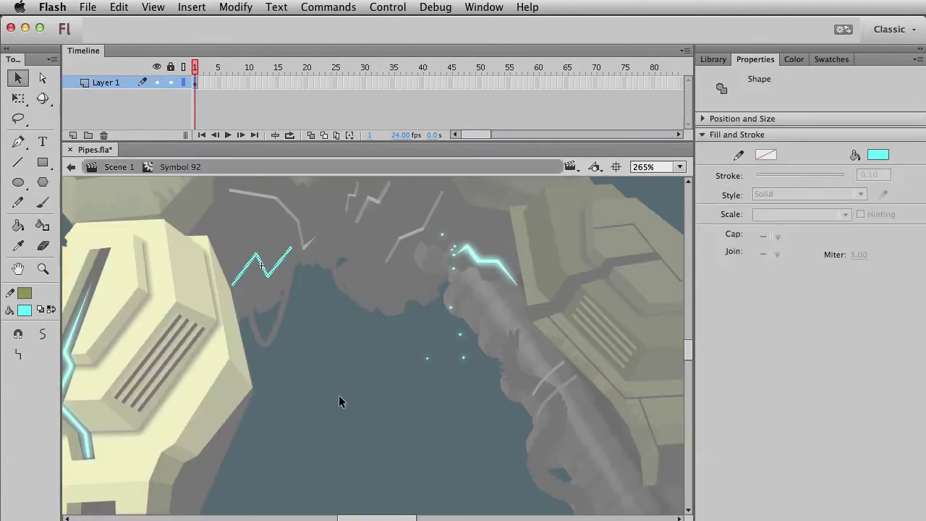
click(41, 204)
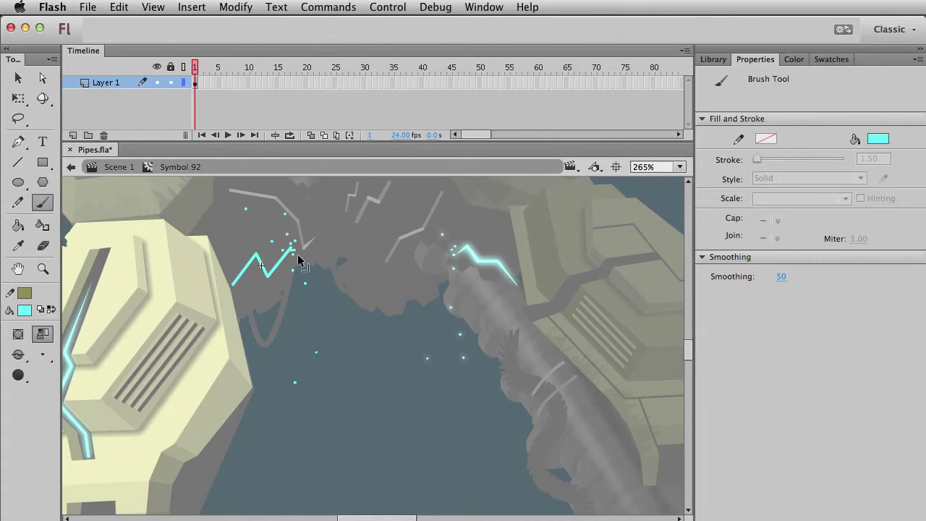
key(super+1)
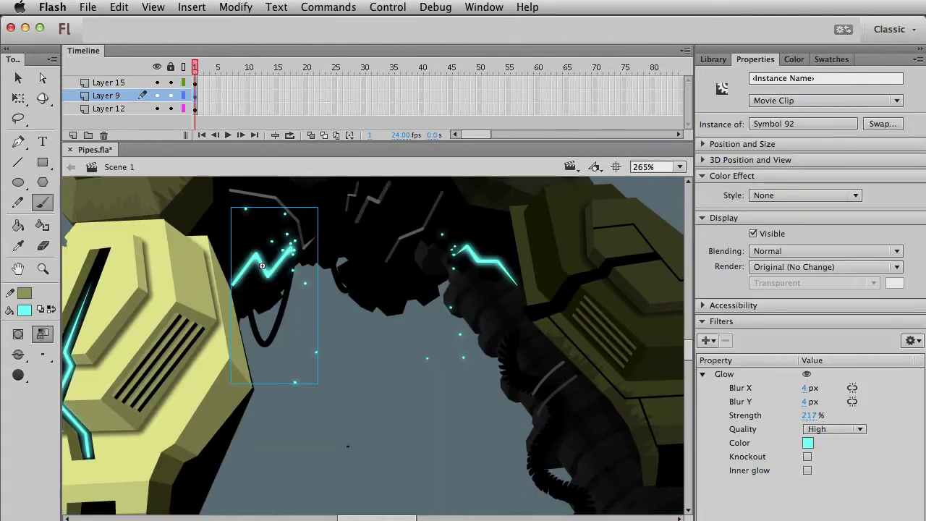
key(super+1)
click(359, 434)
Step: Nudge the glowing left hip zigzag up and to the left, against the thigh armour
drag(424, 325, 440, 369)
scroll(440, 371, up, 5)
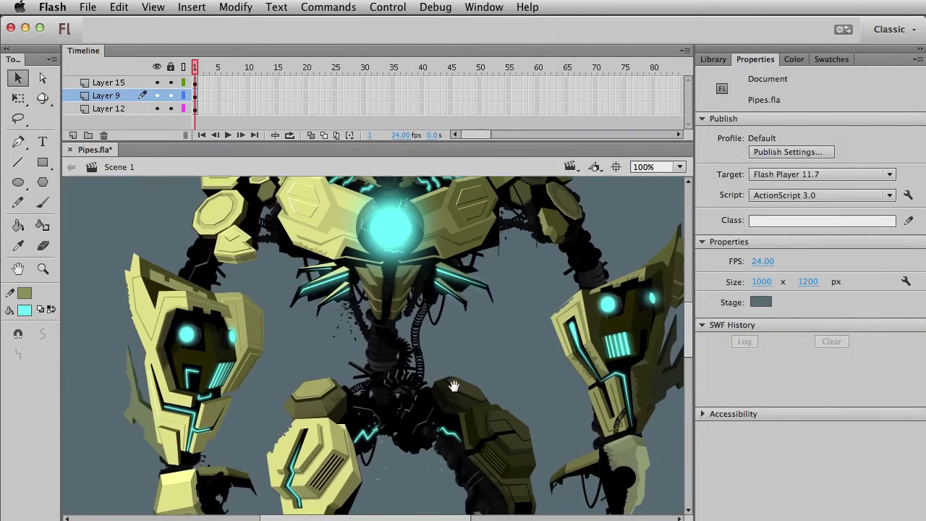
scroll(447, 362, down, 3)
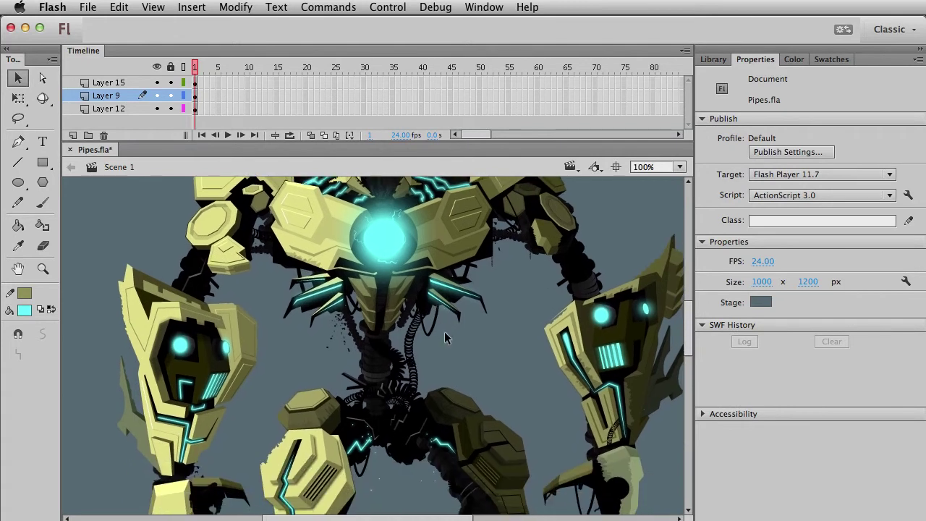
click(371, 456)
key(shift+Up)
key(shift+Left)
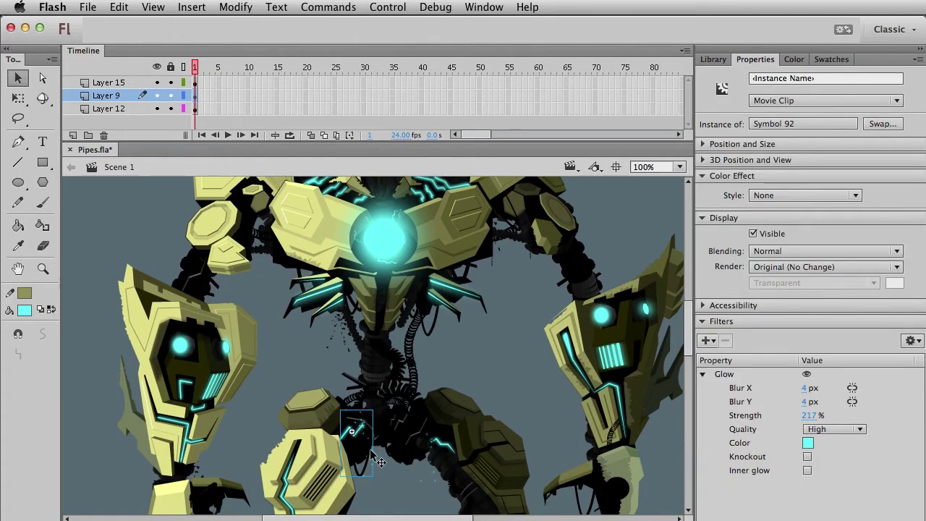
key(Up)
key(Up)
key(shift+Left)
key(shift+Up)
key(shift+Left)
click(379, 476)
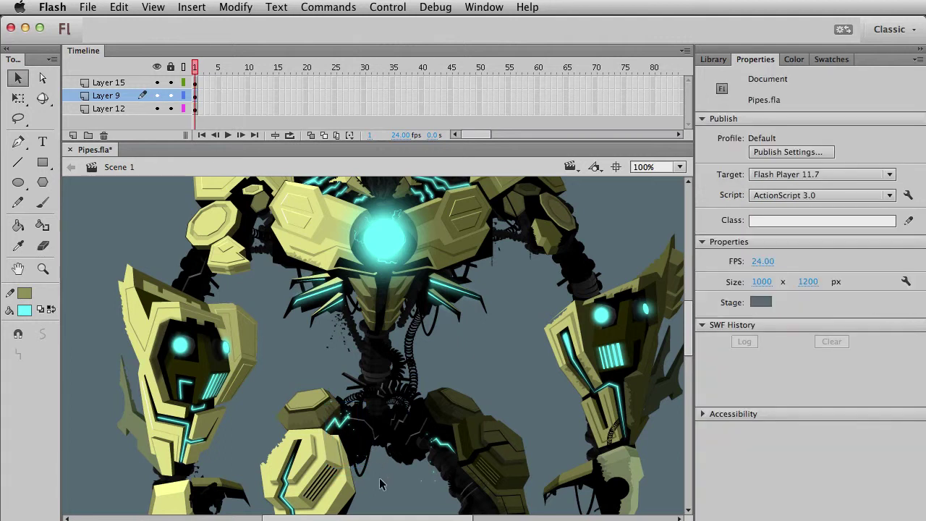
Step: Add a new layer above Layer 15 for detailing the robot's upper body
scroll(368, 417, down, 5)
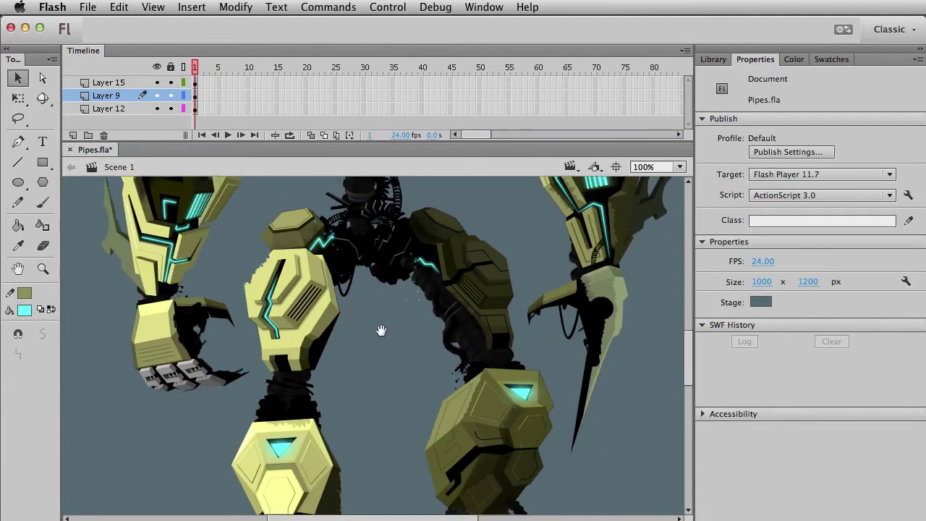
scroll(398, 411, up, 5)
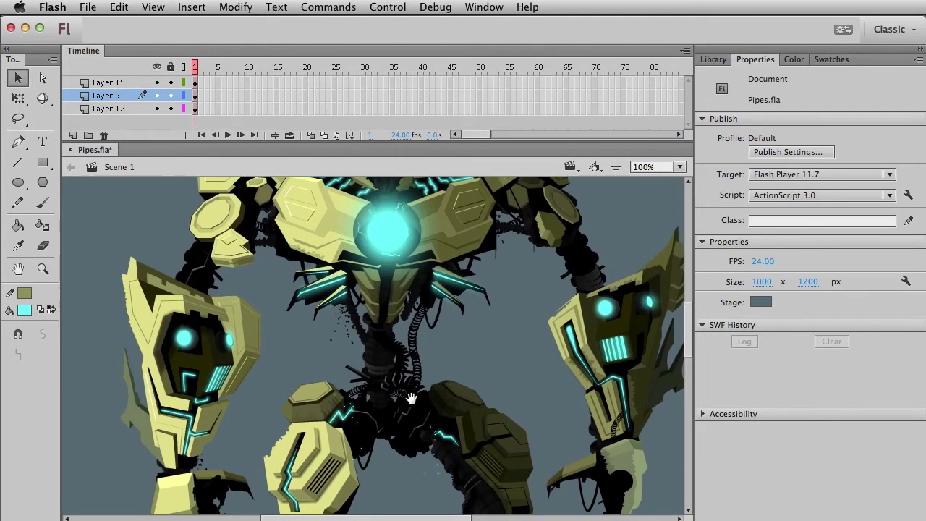
drag(411, 394, 410, 412)
drag(436, 295, 436, 348)
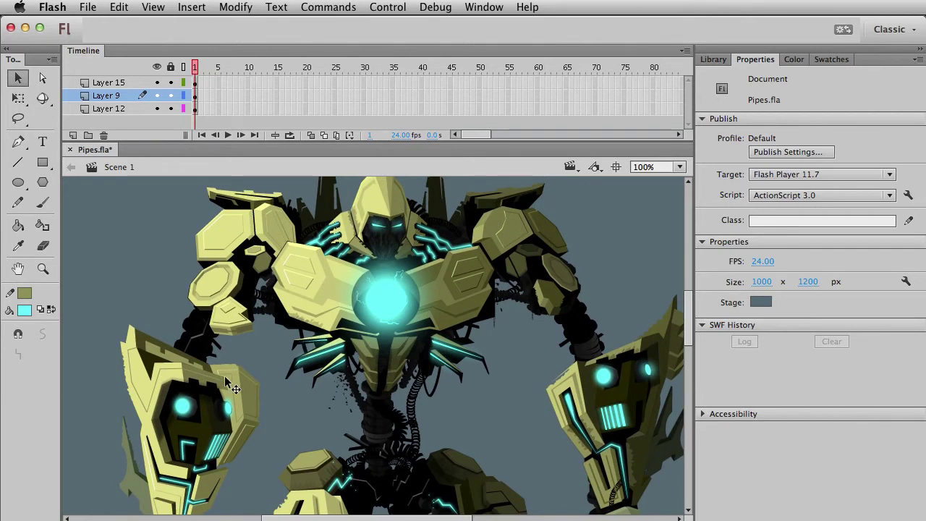
scroll(332, 268, up, 3)
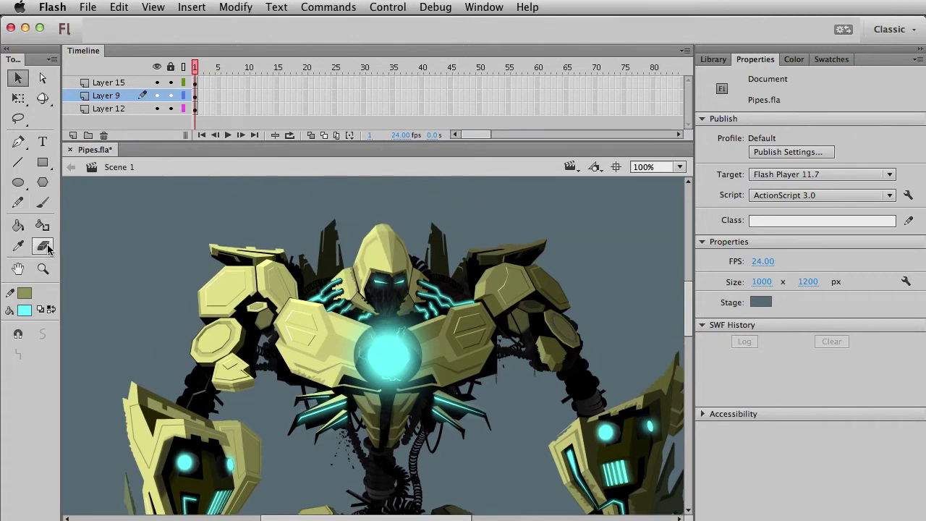
click(43, 269)
drag(264, 207, 449, 401)
key(v)
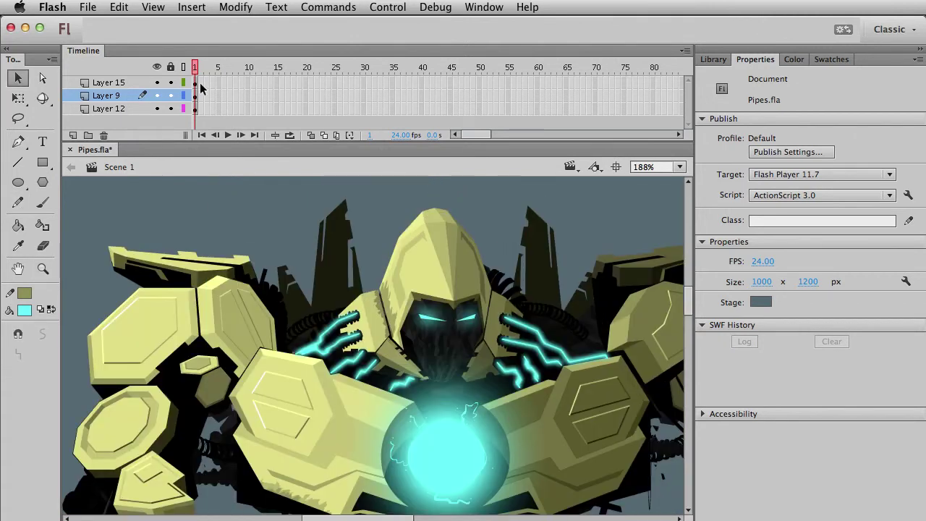
click(115, 83)
click(72, 136)
Step: Draw an angled 1.50 line in dark grey #333333 down the left back fin beside the hood
key(n)
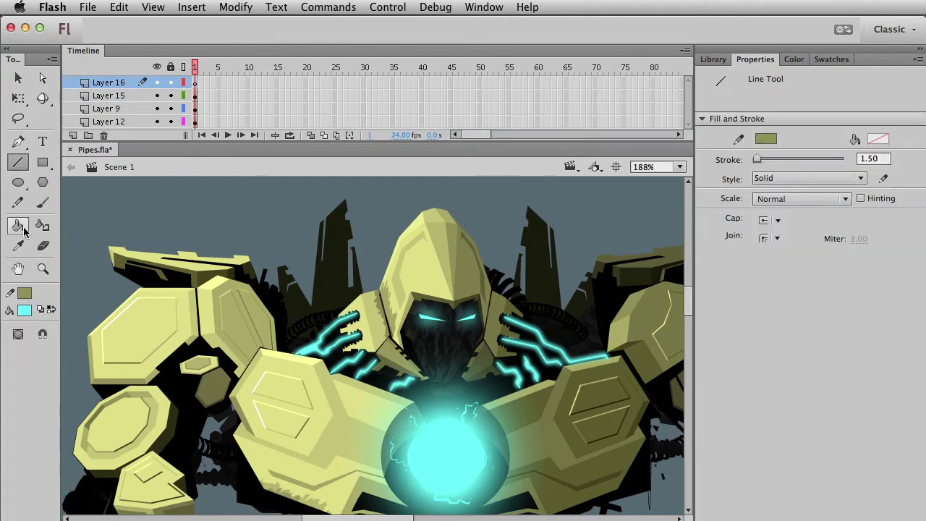
click(25, 293)
click(37, 338)
click(25, 293)
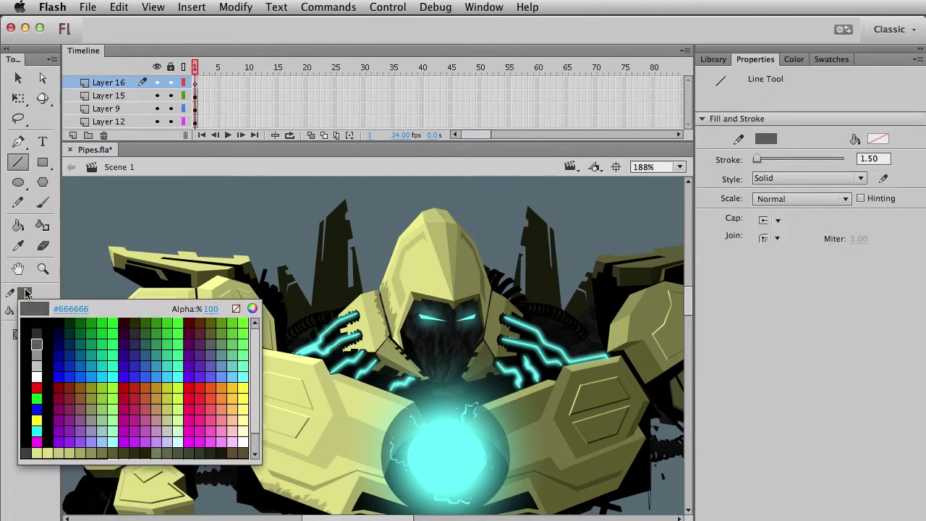
click(26, 326)
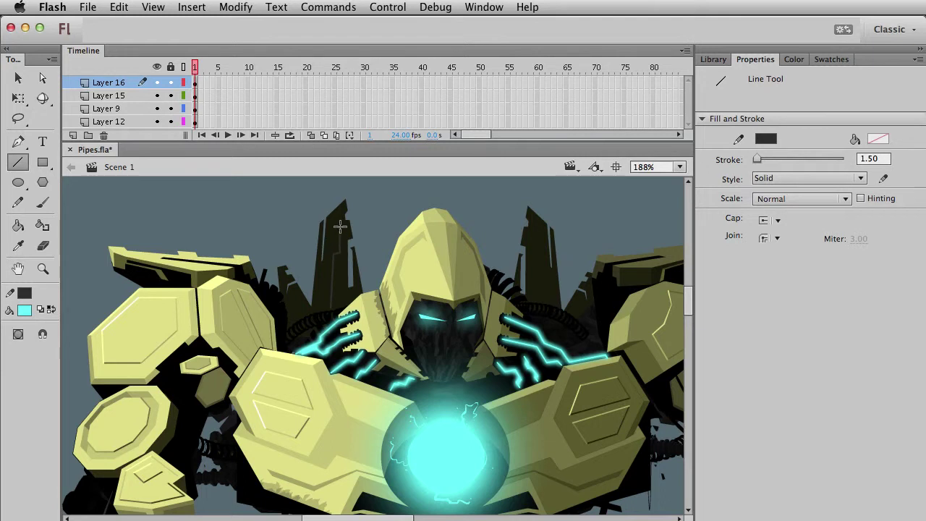
key(v)
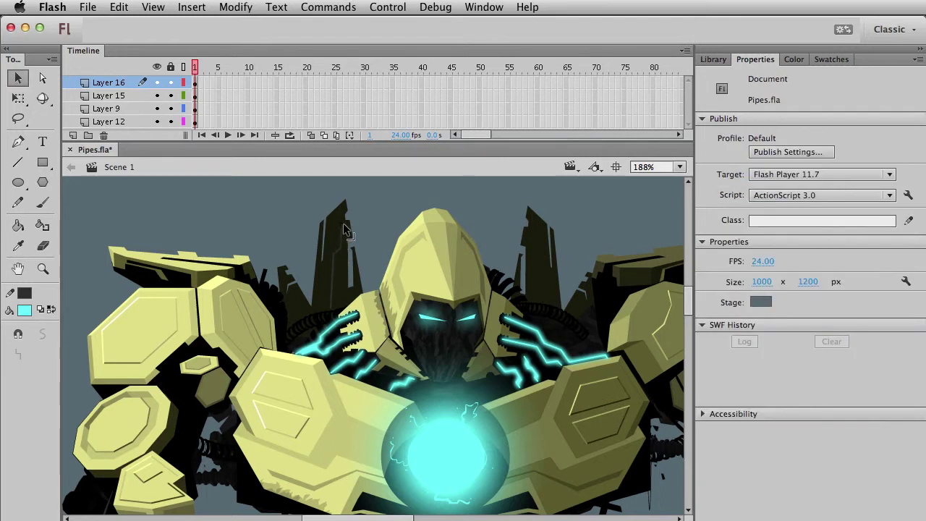
Step: Change the stroke colour of the left back fin's line to olive #666633
click(342, 226)
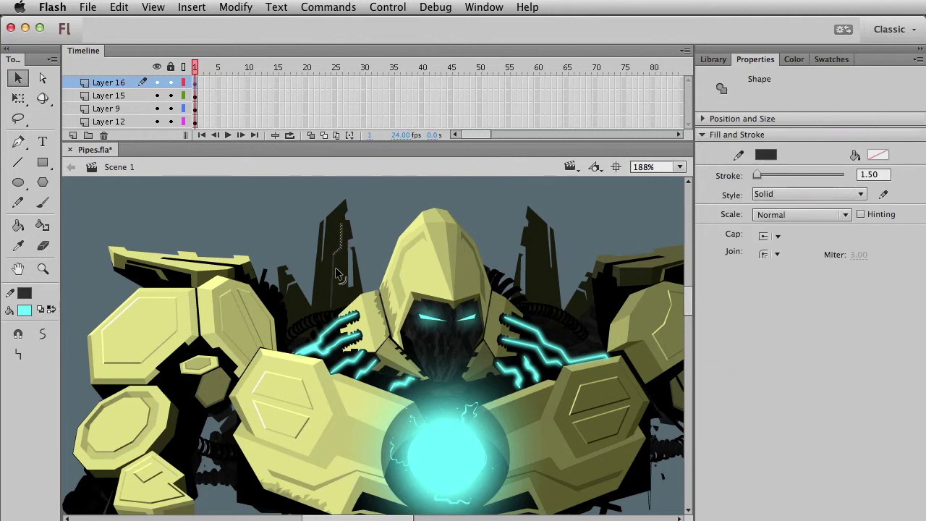
click(26, 297)
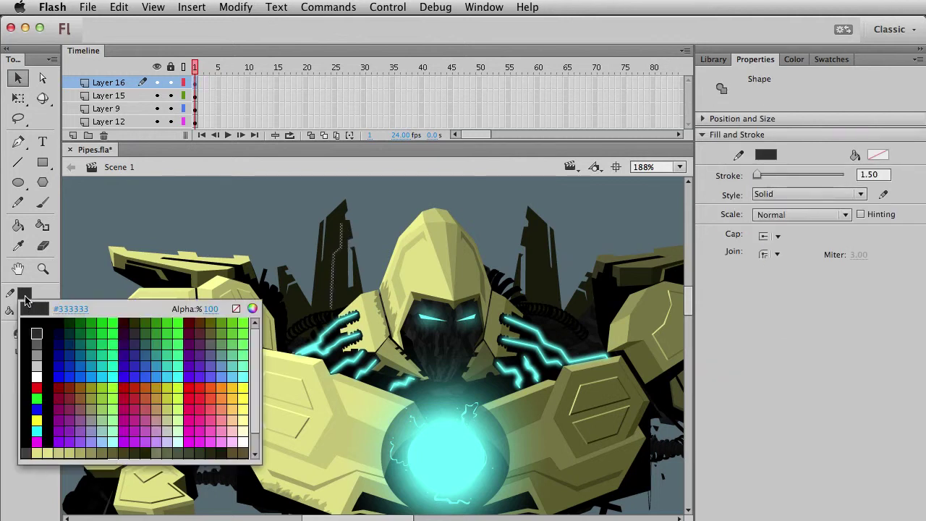
click(116, 446)
click(249, 235)
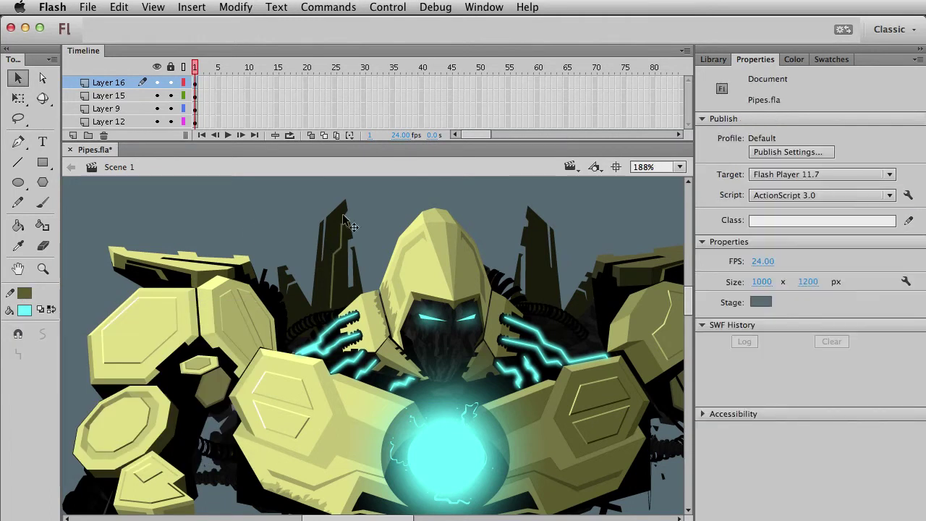
Step: Recolour the left back fin's line with a darker olive stroke
click(340, 257)
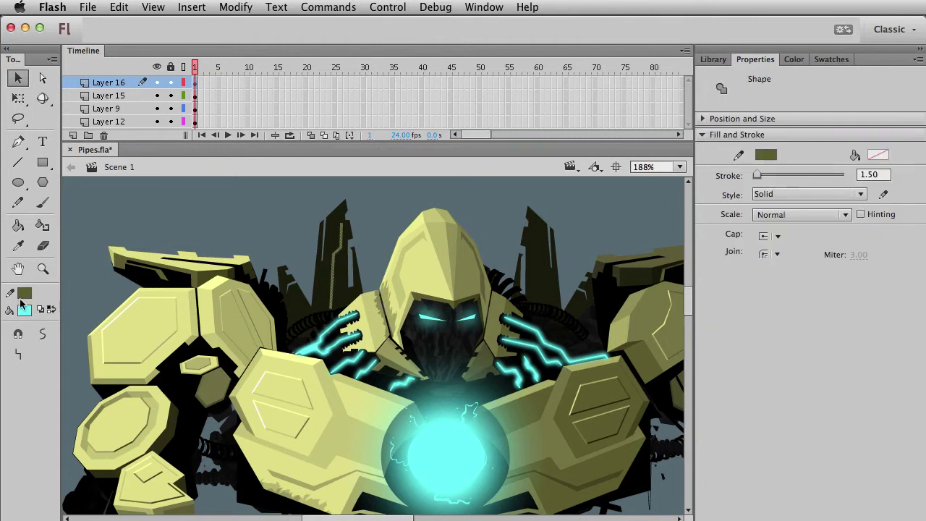
click(25, 293)
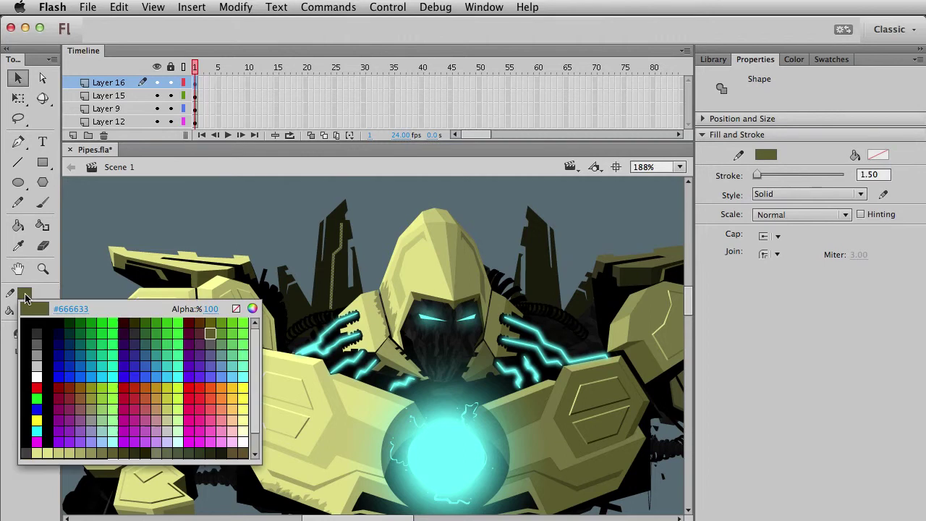
click(132, 448)
click(275, 232)
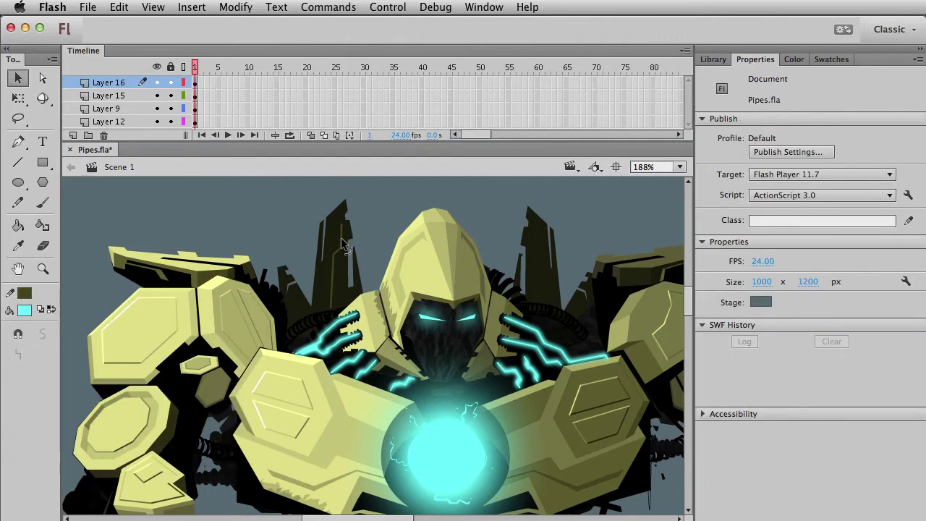
Step: Recolour the short middle segment of the left back fin's line with a lighter olive stroke
click(340, 266)
click(336, 256)
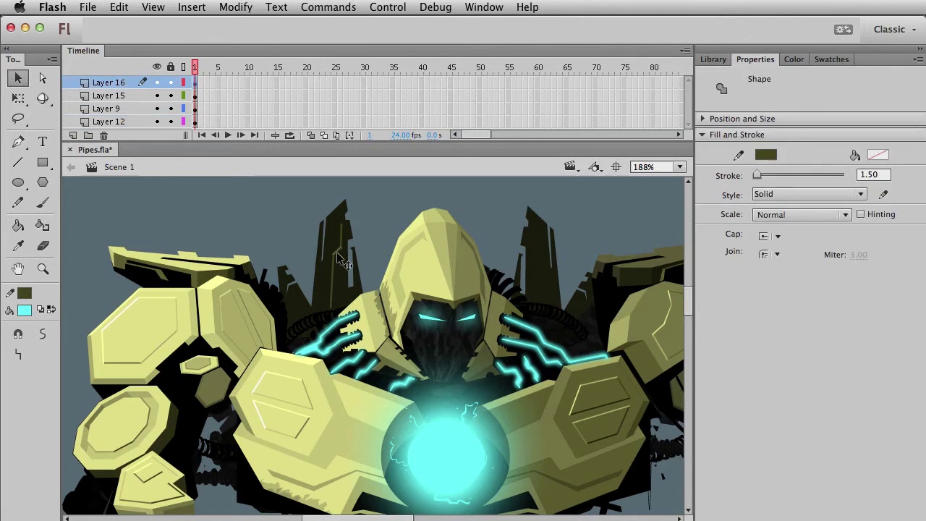
click(25, 292)
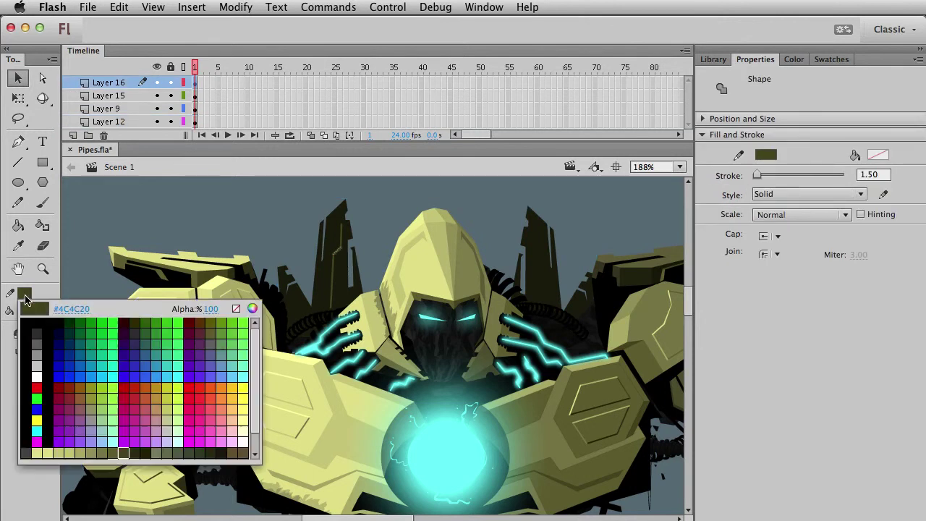
click(98, 452)
click(298, 216)
Step: Convert all segments of the left back fin's line into a movie clip symbol
click(339, 245)
shift+click(338, 251)
shift+click(334, 265)
key(F8)
key(Return)
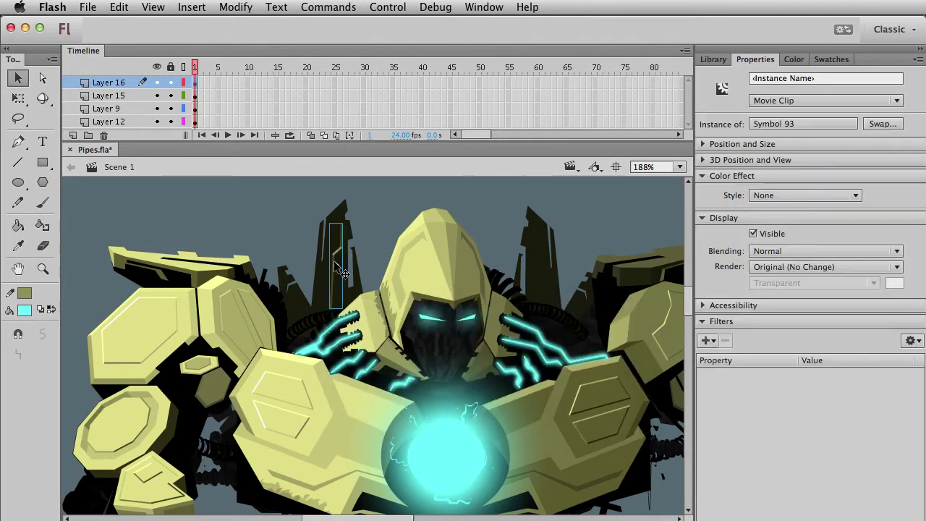
click(415, 204)
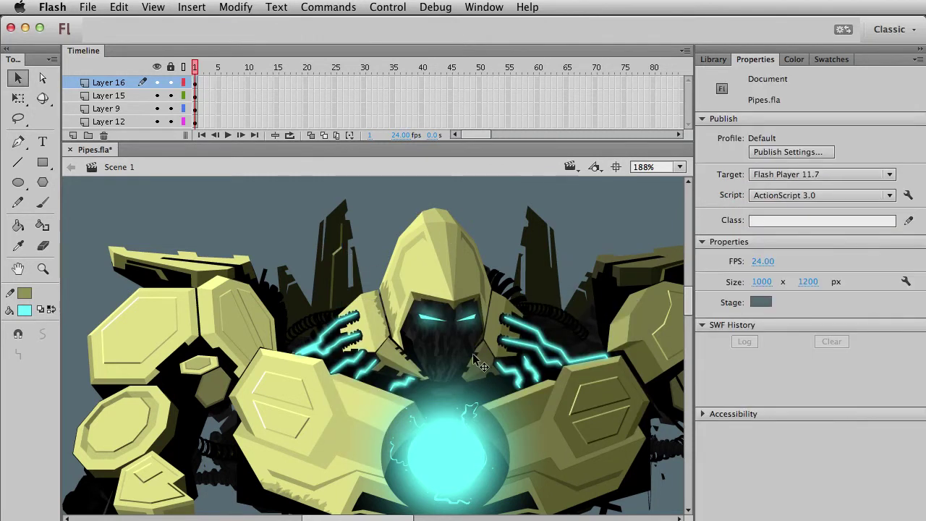
Step: Set the Line tool's stroke colour to dark grey #333333
click(18, 162)
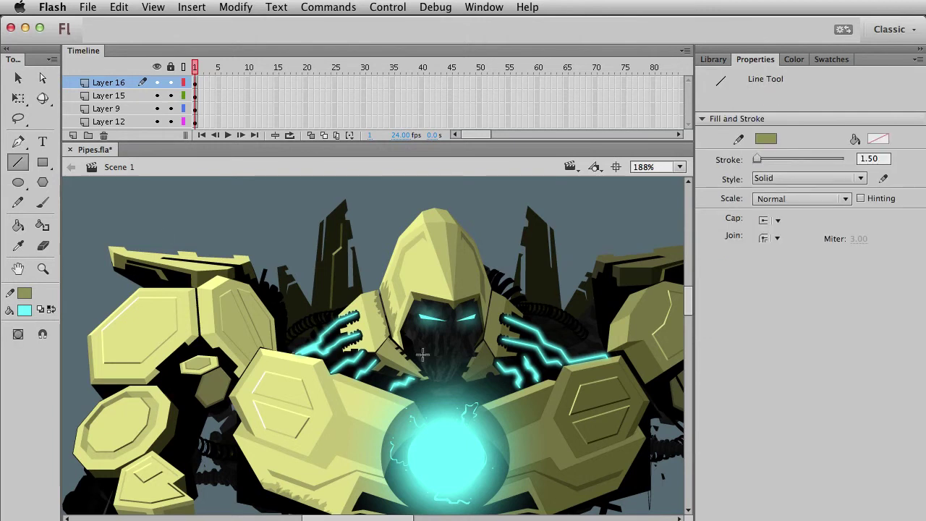
click(24, 293)
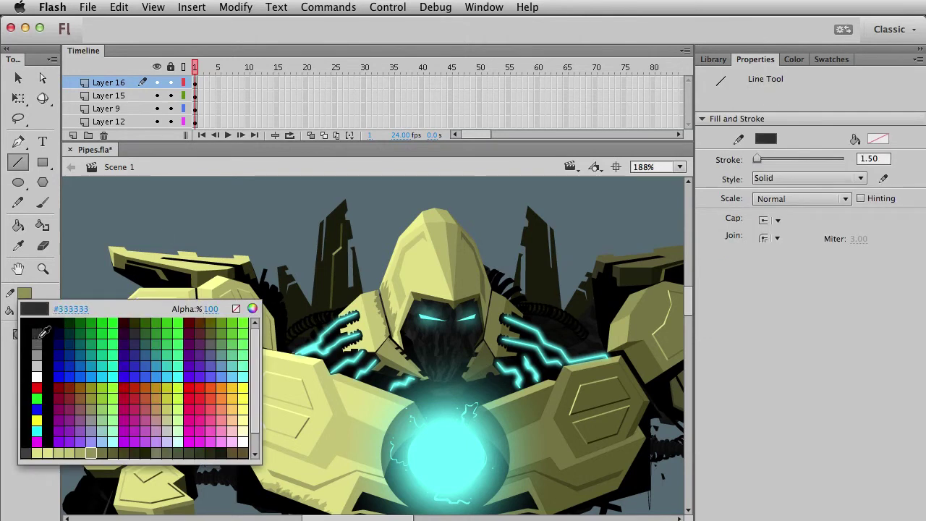
click(19, 339)
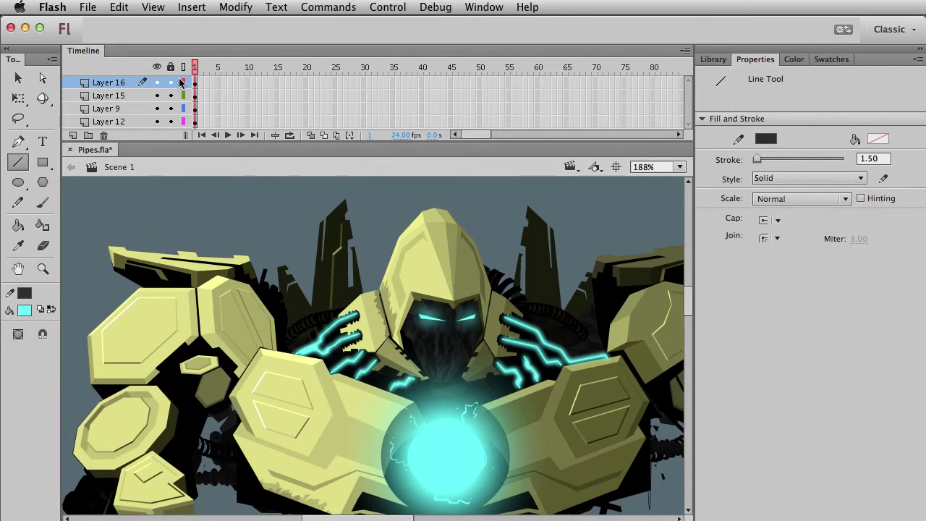
click(195, 84)
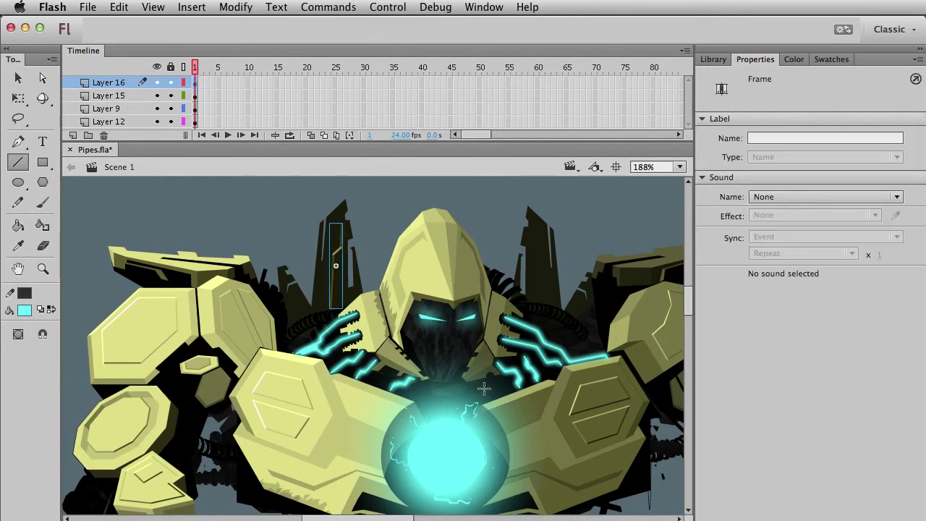
key(super)
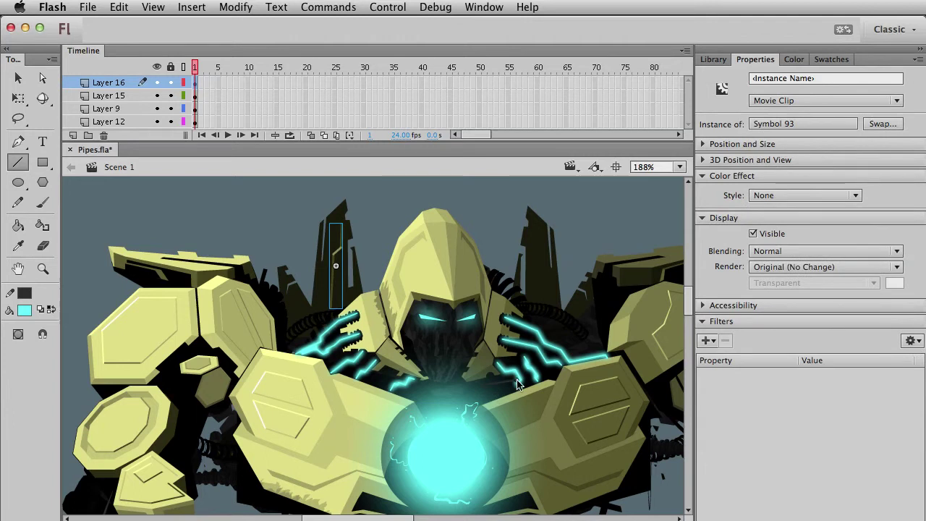
key(v)
click(453, 437)
click(485, 390)
click(452, 437)
click(197, 84)
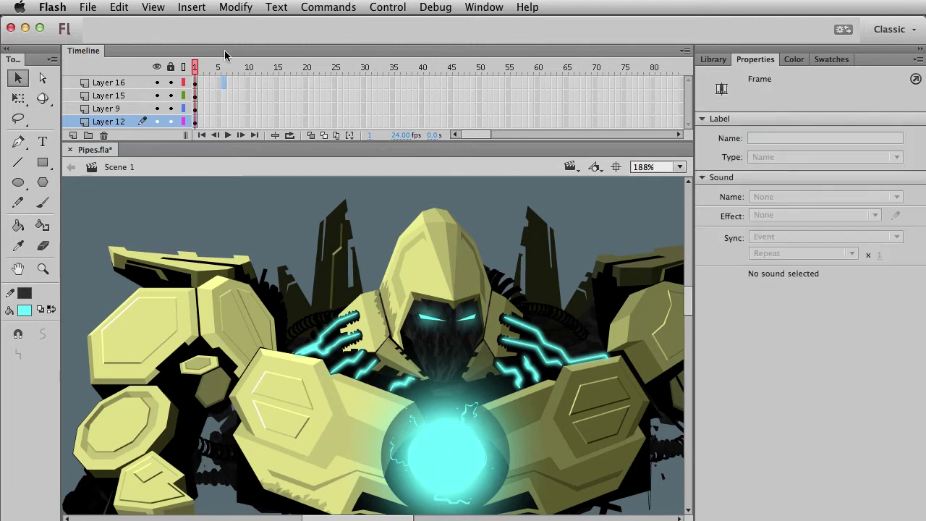
Step: Add a new layer above Layer 16 and draw a dark grey 1.50 zigzag line on the dark collar, above and right of the energy core
click(151, 83)
click(72, 136)
click(18, 162)
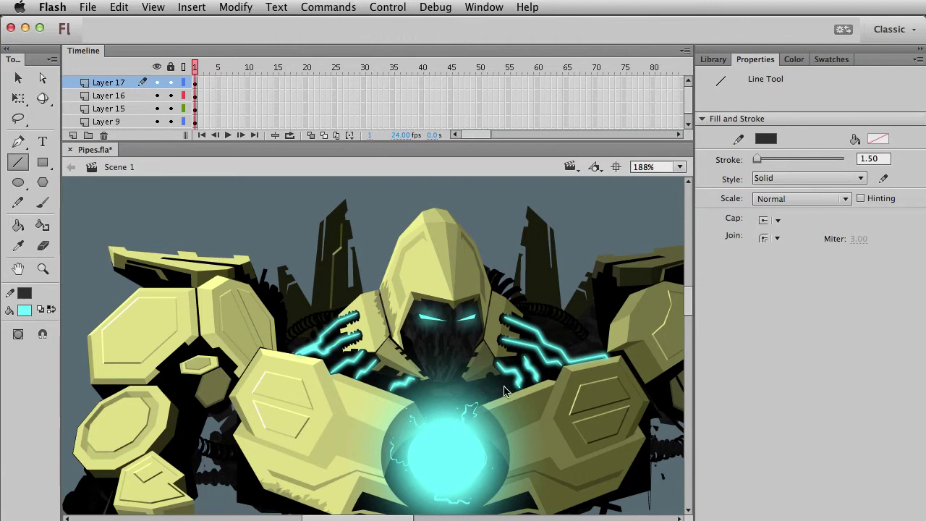
key(v)
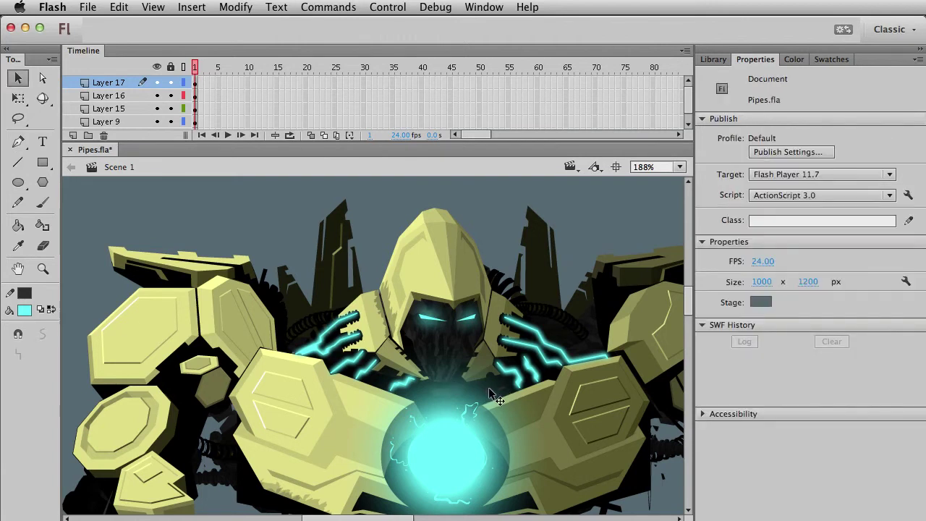
Step: Recolour the collar's zigzag line in a lighter grey and extend it with another segment at its inner end
click(491, 392)
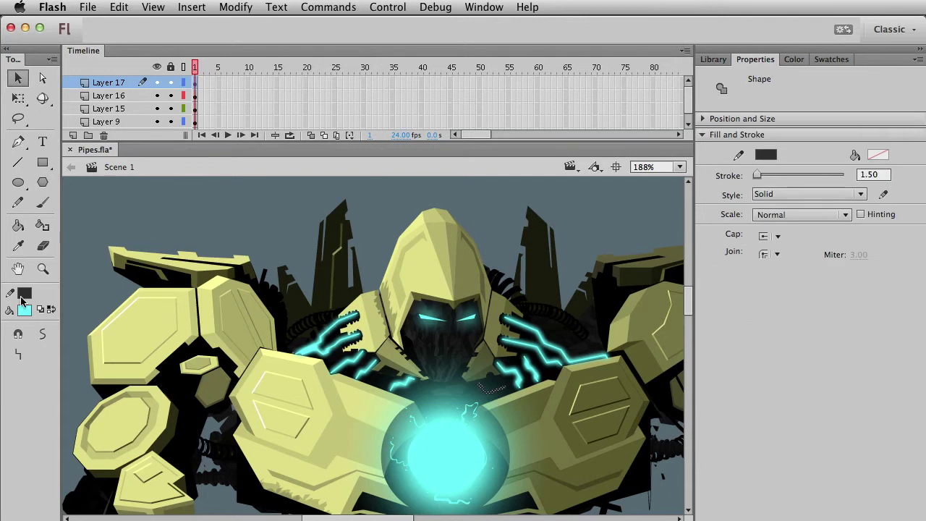
click(24, 293)
click(38, 334)
click(128, 236)
key(n)
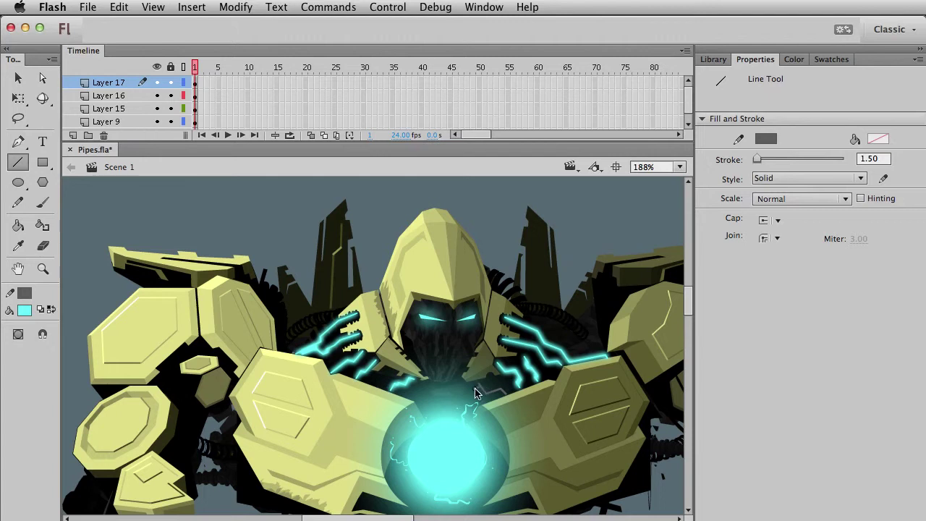
key(v)
click(516, 400)
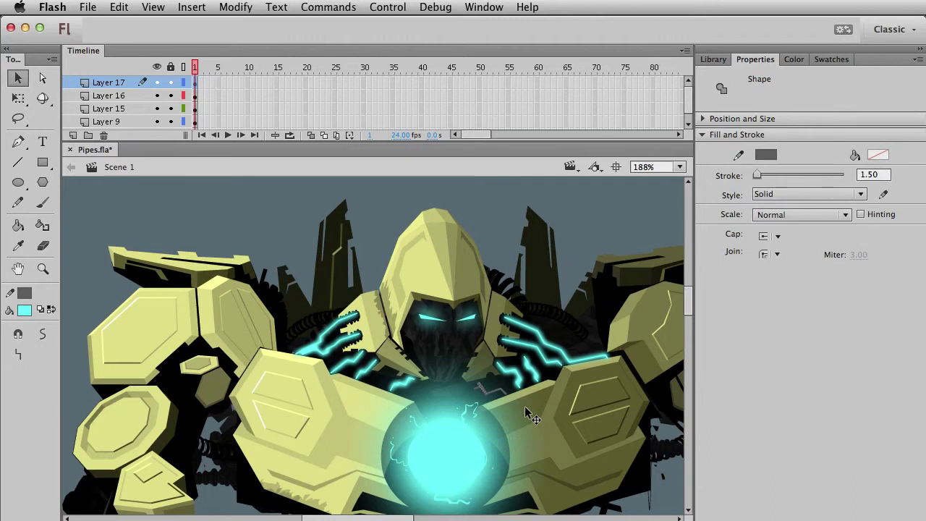
Step: Select the whole zigzag line on the collar and brighten its stroke to a lighter grey
click(478, 393)
click(487, 394)
click(487, 394)
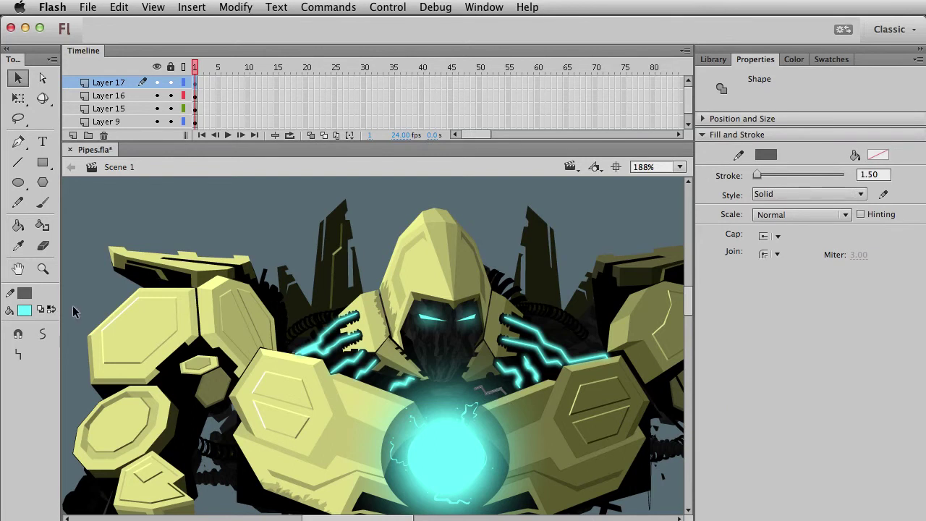
click(24, 293)
key(Escape)
click(277, 222)
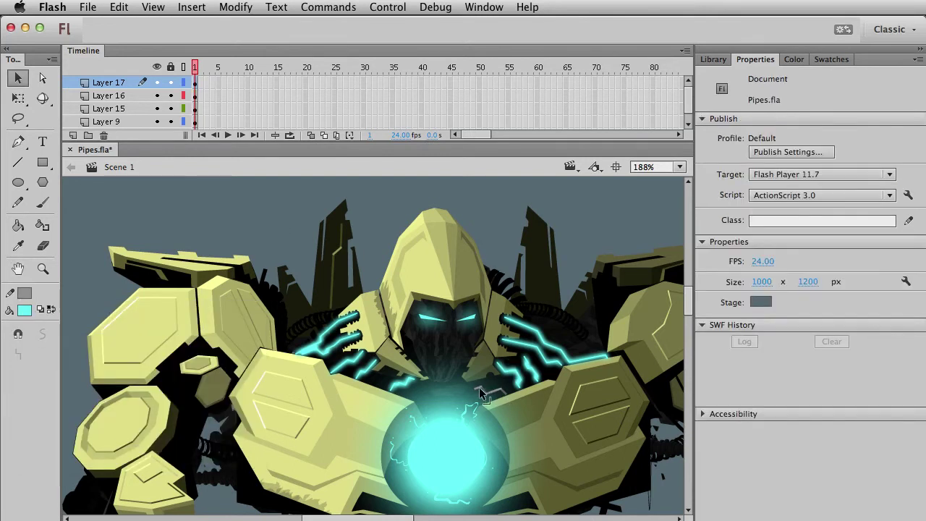
Step: Convert the grey zigzag line on the collar into a movie clip symbol
click(483, 394)
click(503, 391)
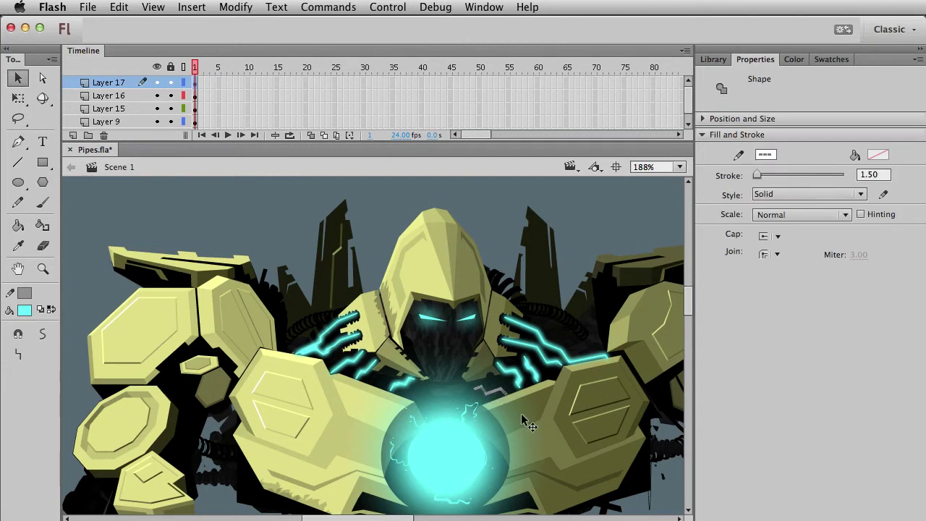
key(F8)
key(Return)
Step: Move the zigzag symbol to the energy source's layer, keeping its position on the collar
key(super+x)
click(471, 456)
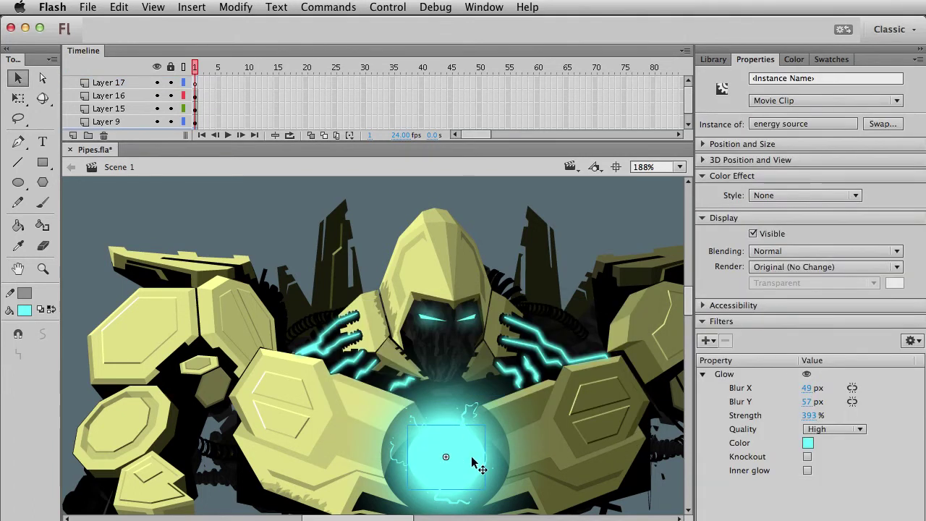
key(super+shift+v)
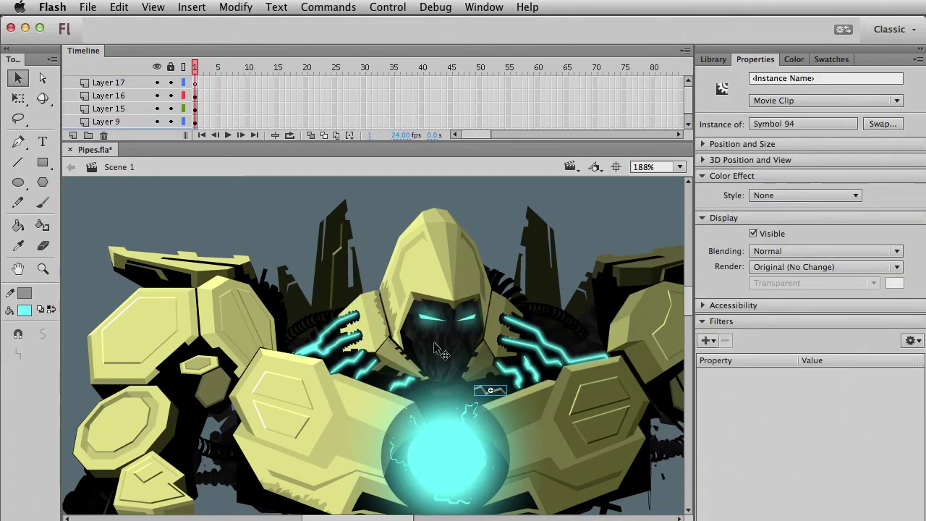
click(383, 235)
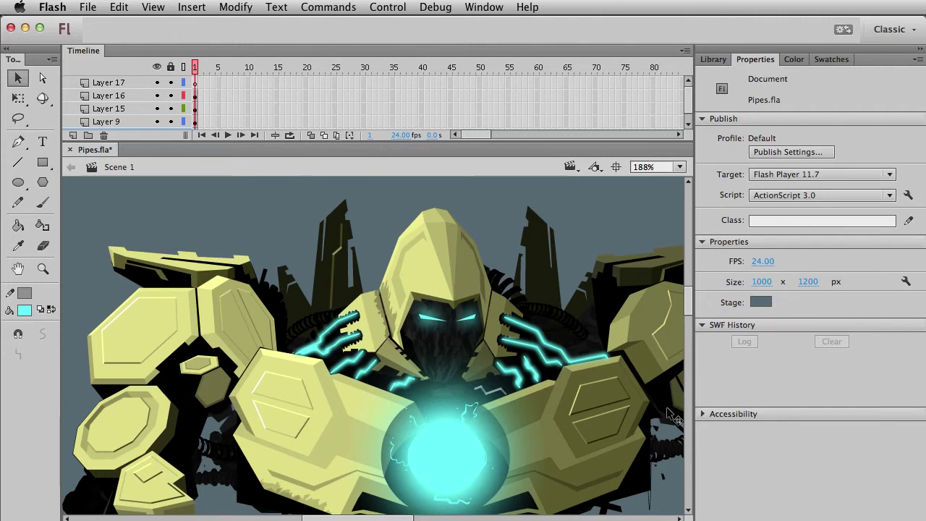
Step: Nudge the zigzag symbol slightly down toward the right chest plate's edge
click(491, 388)
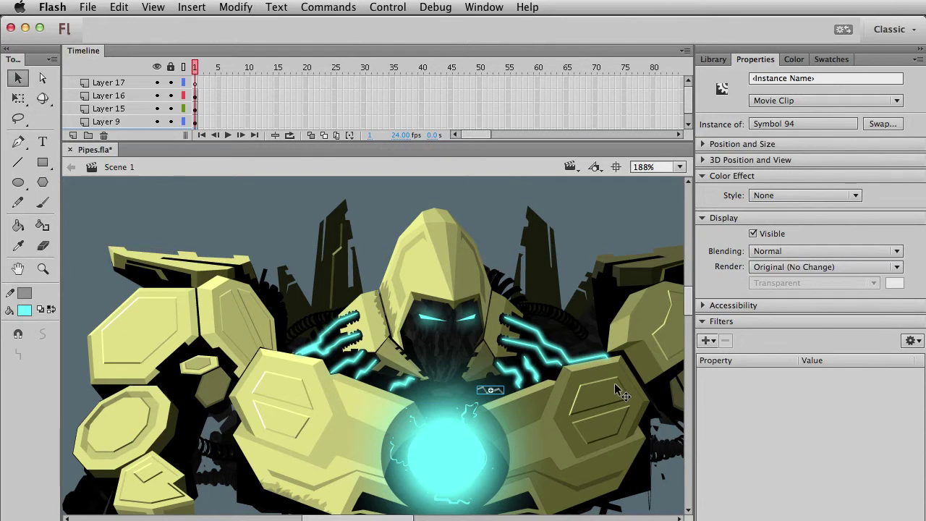
key(Down)
key(Down)
key(Down)
key(Down)
Step: Place a copy of the zigzag symbol on the opposite side of the collar, just above the left chest plate
key(shift+Left)
key(shift+Left)
key(shift+Left)
key(shift+Left)
key(shift+Left)
key(shift+Left)
key(shift+Left)
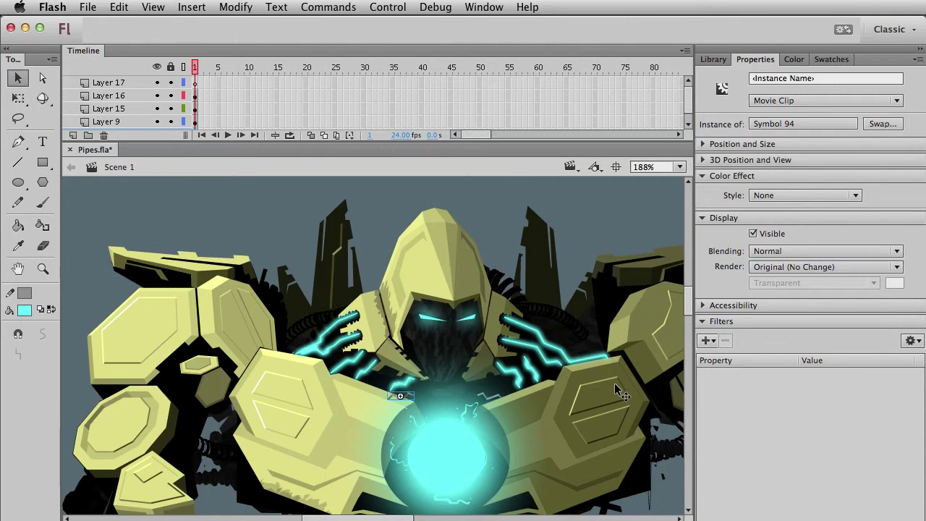
key(Right)
key(Right)
key(Right)
key(Right)
key(Right)
key(Right)
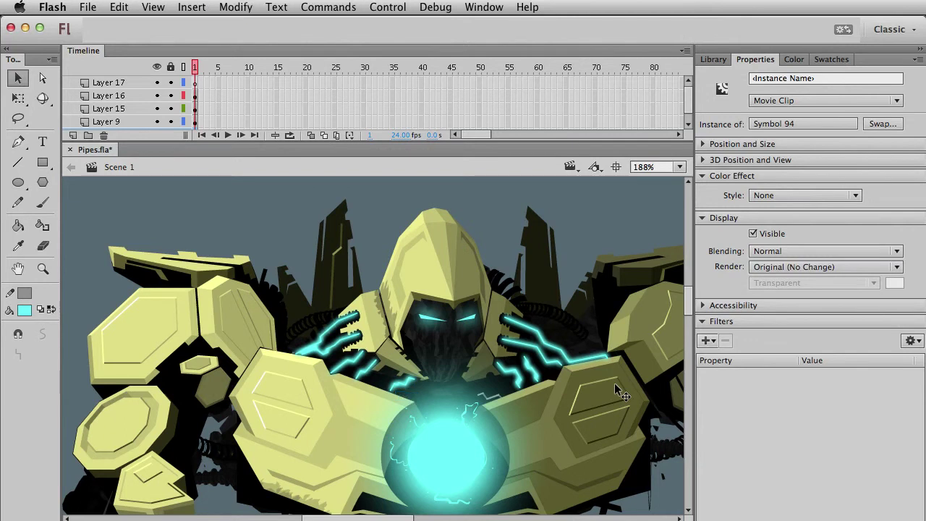
key(Right)
key(Right)
Step: Apply a 100% Tint colour effect with red 28, green 28 and blue 14 to the left zigzag copy
click(821, 190)
click(811, 237)
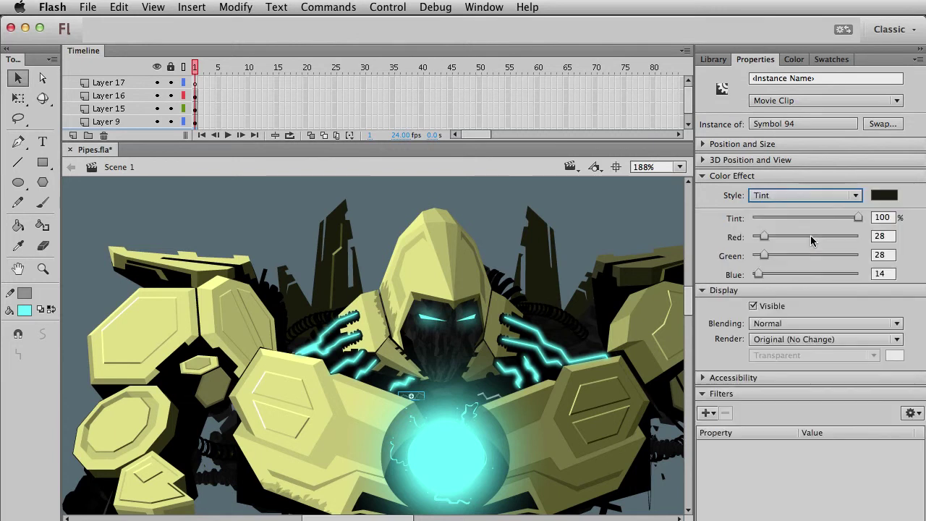
click(579, 227)
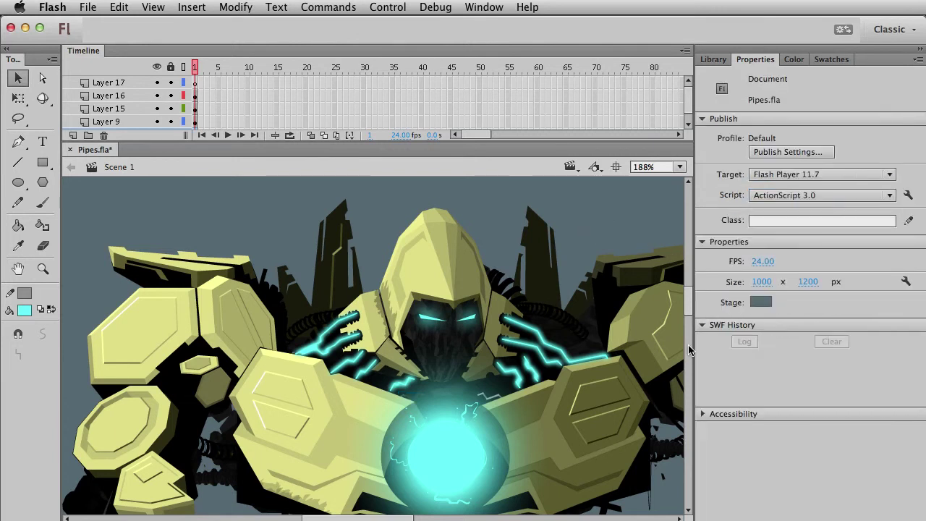
Step: Place another tinted zigzag copy farther left and higher along the chest plate, and set its tint to 29%
click(433, 396)
key(shift+Left)
key(shift+Left)
key(shift+Left)
key(shift+Left)
key(shift+Left)
key(shift+Left)
key(shift+Up)
key(shift+Up)
key(shift+Left)
key(super+Down)
key(super+Down)
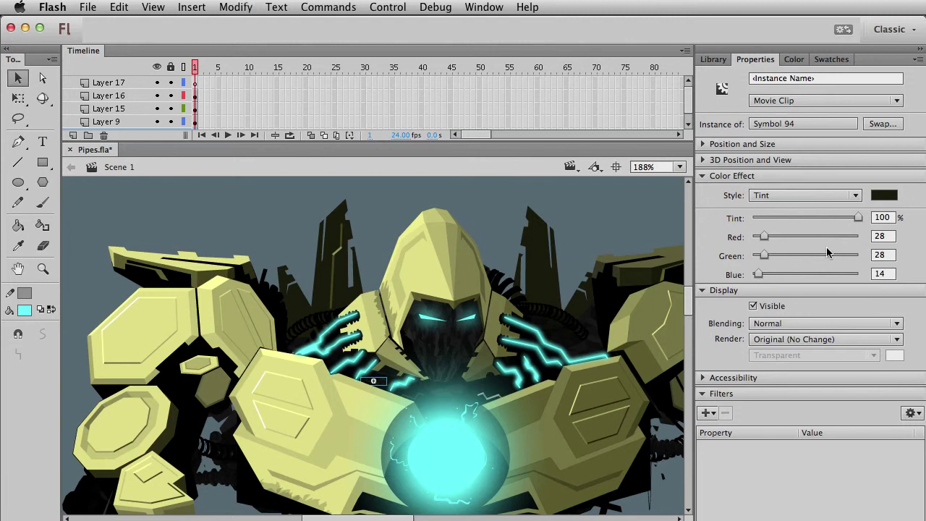
drag(858, 217, 791, 218)
click(613, 220)
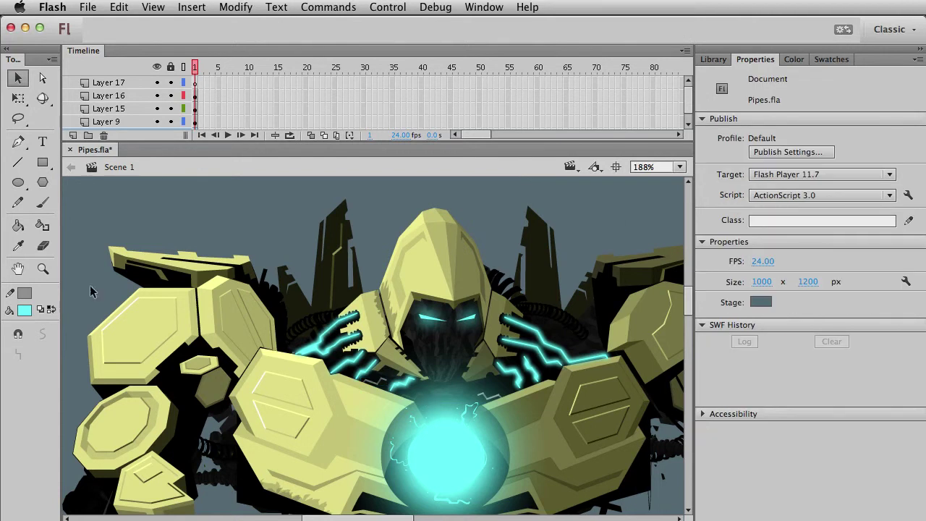
Step: Add a scaled-down copy of the 29% tinted zigzag just above it, between the cyan energy lines
click(43, 268)
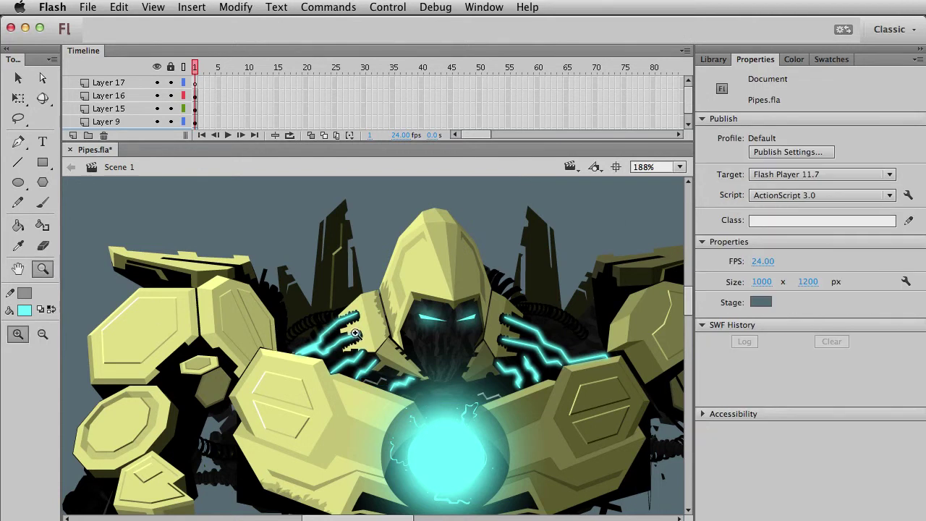
drag(342, 328, 471, 453)
key(v)
click(322, 325)
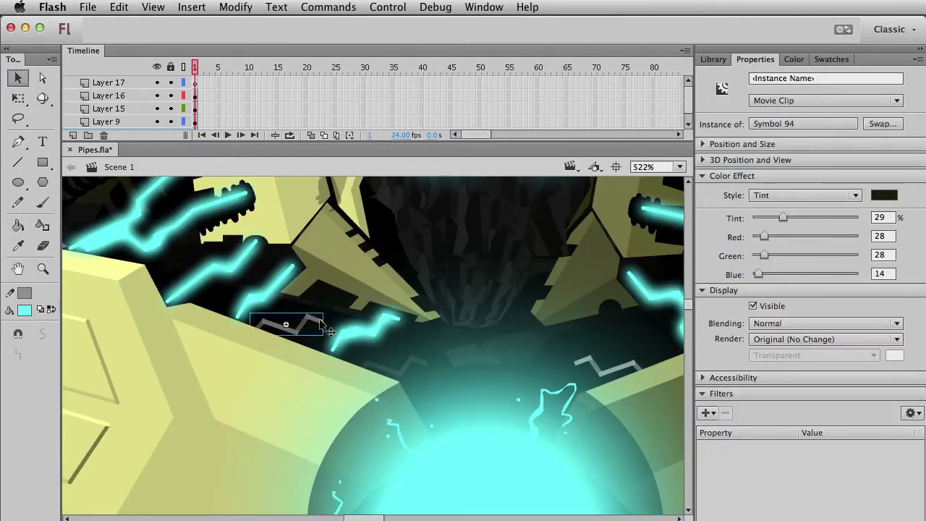
key(q)
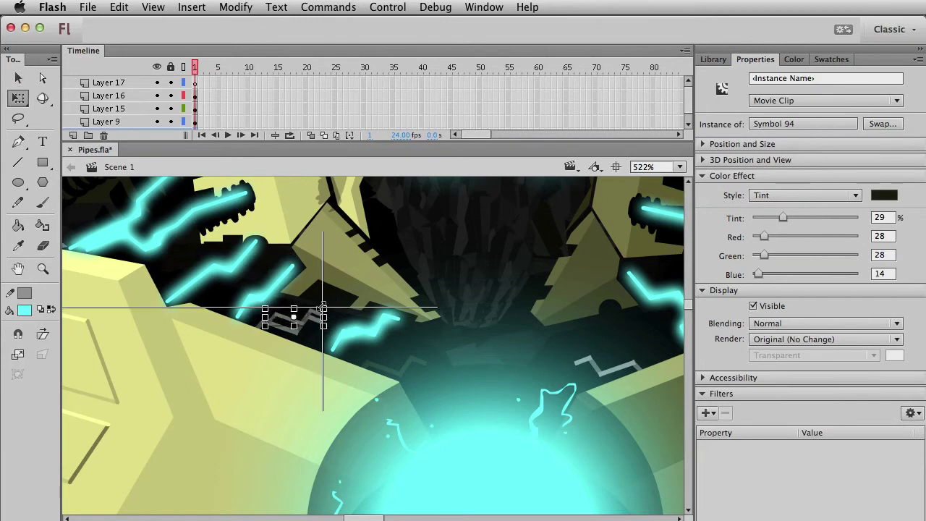
key(v)
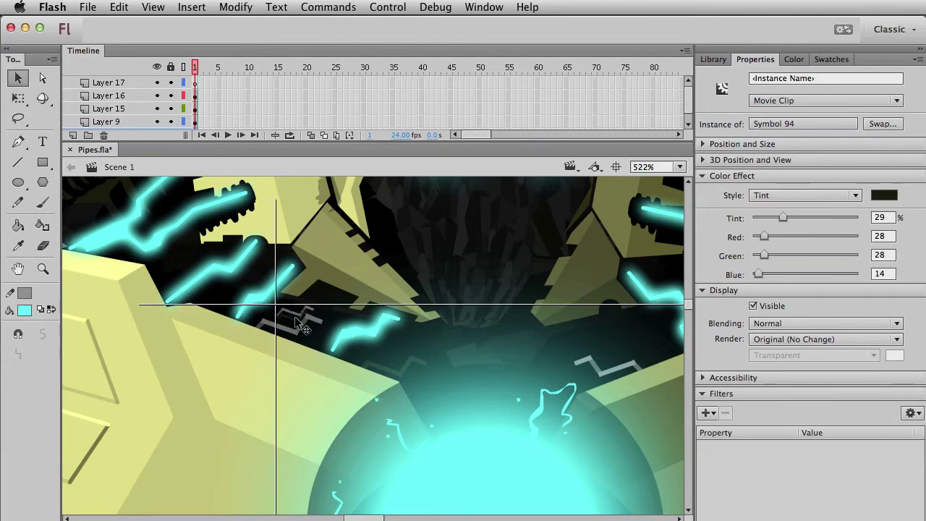
Step: Add an even smaller zigzag copy between the two left zigzags, and return the view to 100%
drag(295, 318, 335, 319)
key(q)
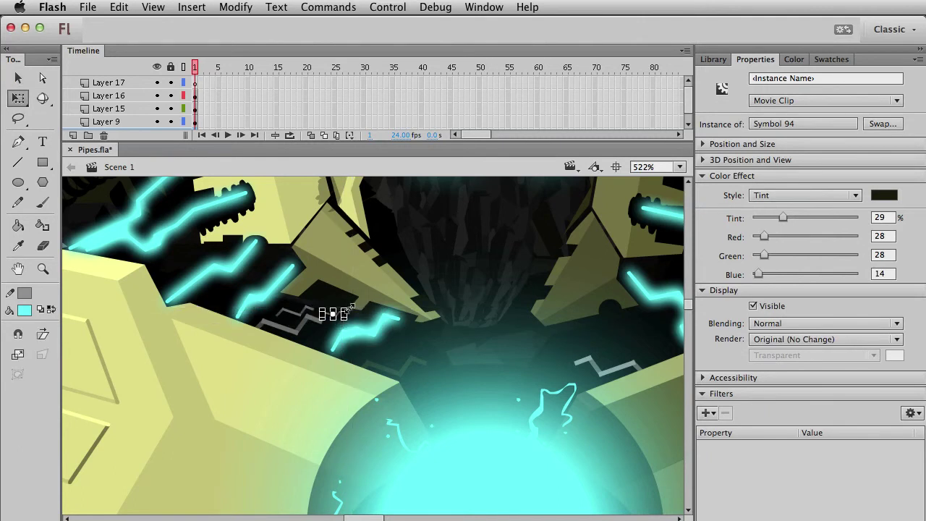
key(v)
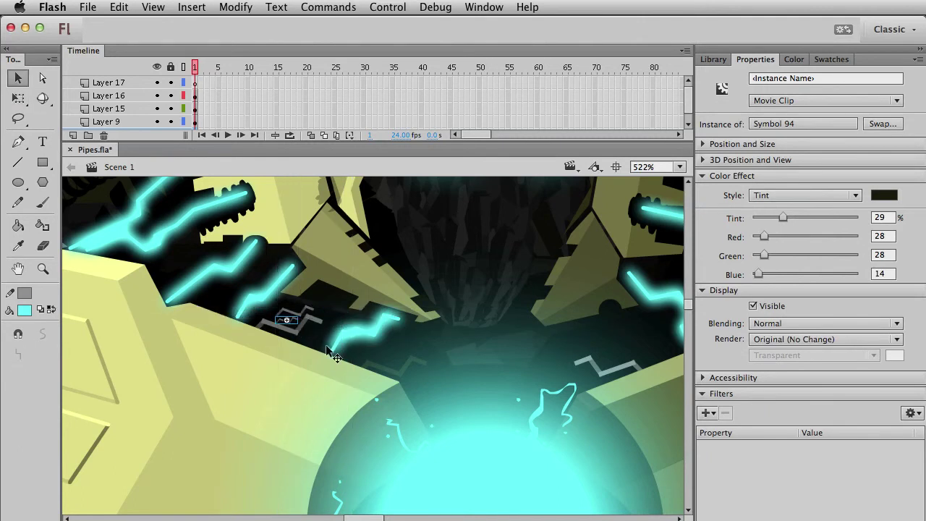
key(super+1)
click(308, 265)
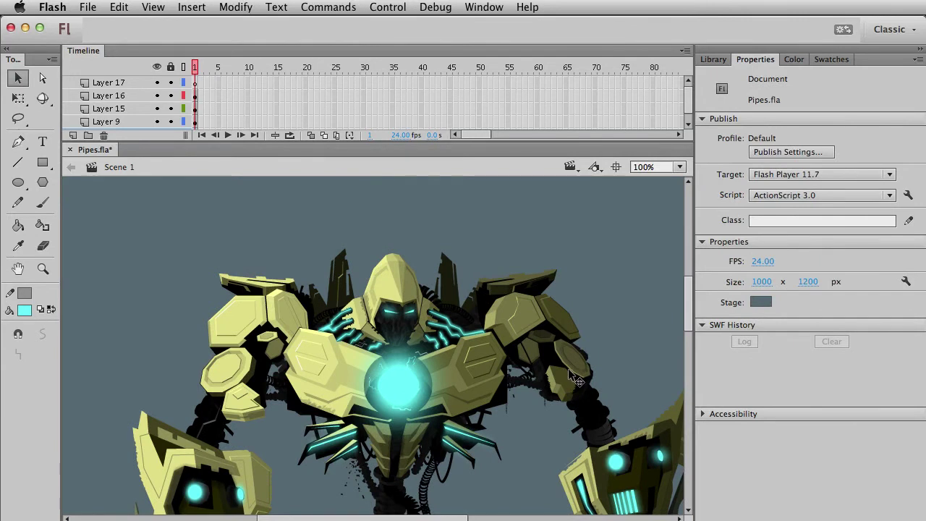
Step: Reposition the small zigzag line just above the glowing orb on the collar's right side and send it backward
click(43, 268)
drag(318, 281, 558, 428)
key(v)
click(207, 332)
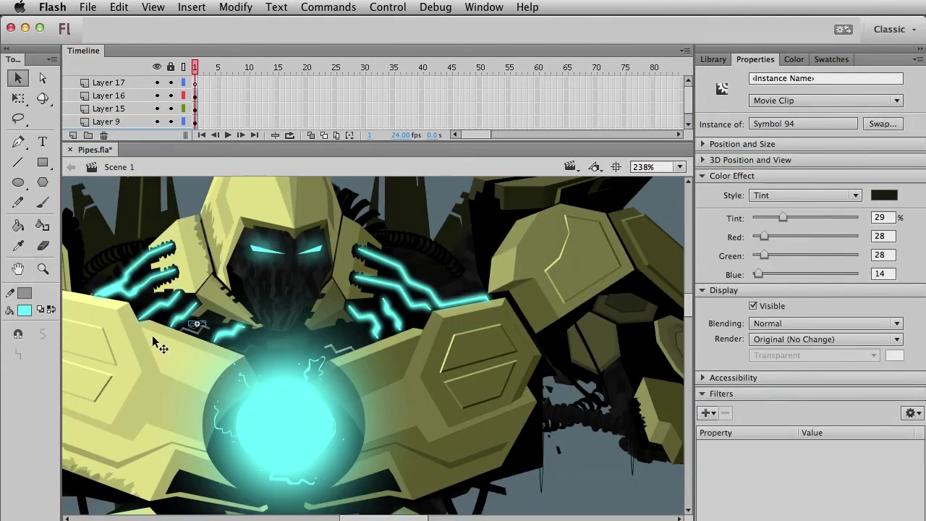
click(285, 343)
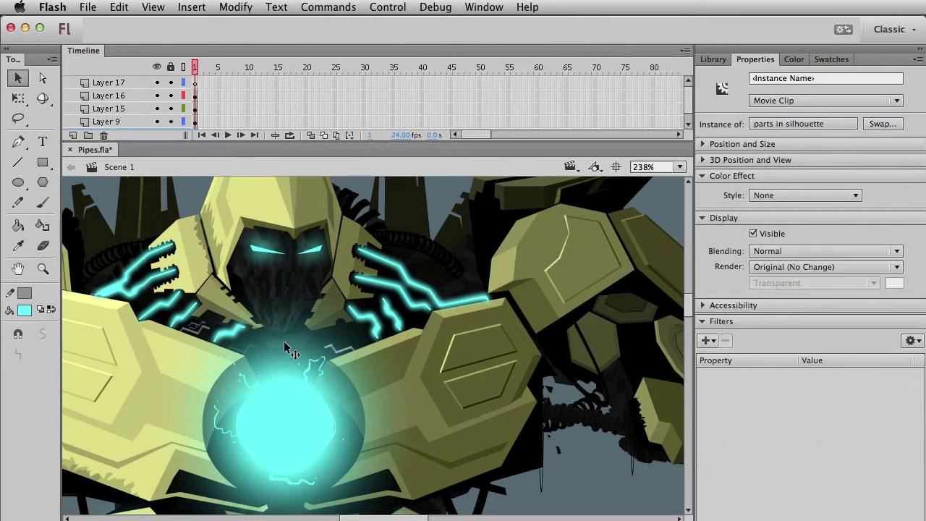
drag(382, 328, 395, 328)
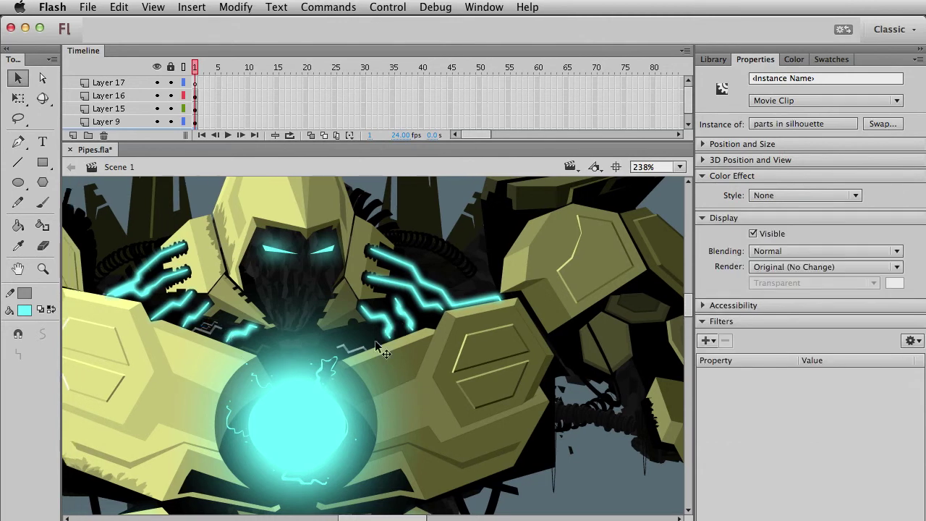
click(361, 348)
key(shift+Up)
key(shift+Right)
key(super+Down)
drag(360, 341, 332, 342)
click(516, 240)
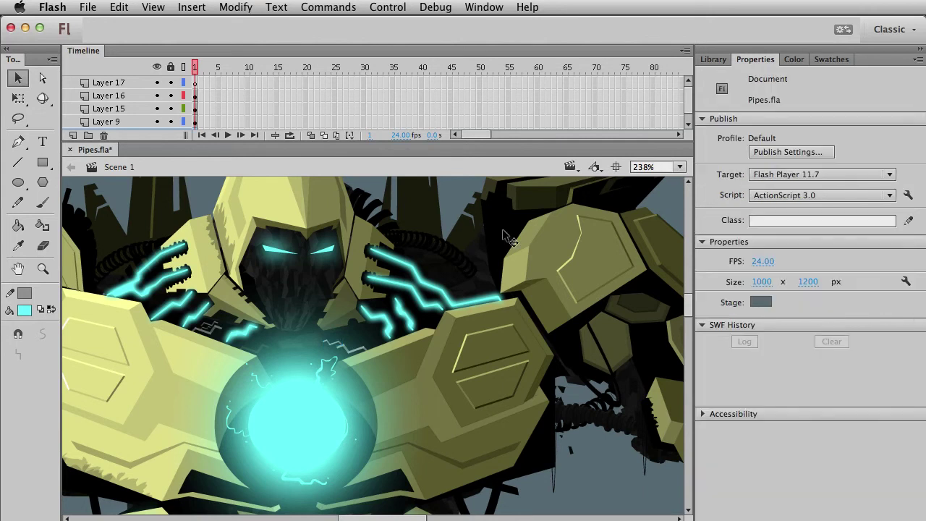
key(super+1)
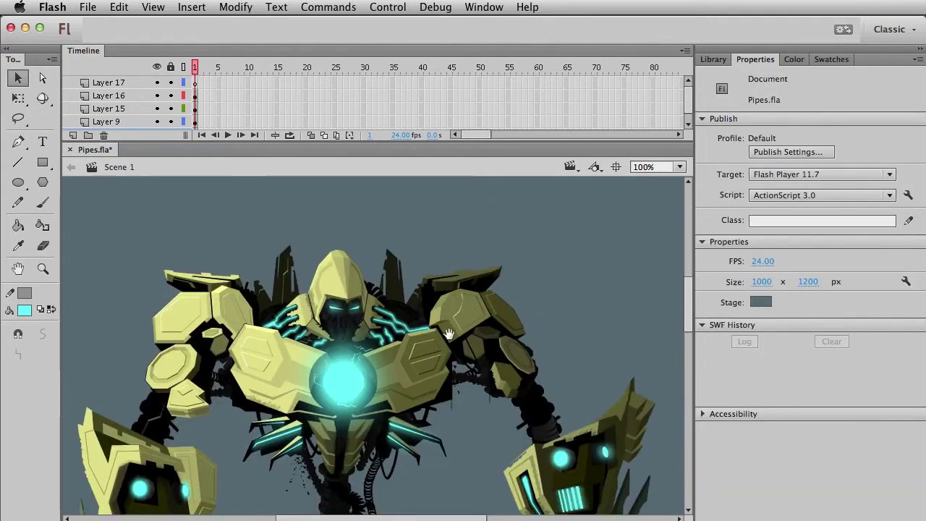
Step: Trim the lower-right corner off the black silhouette shape inside the chest symbol and return to the main scene
scroll(536, 267, down, 3)
scroll(536, 268, left, 3)
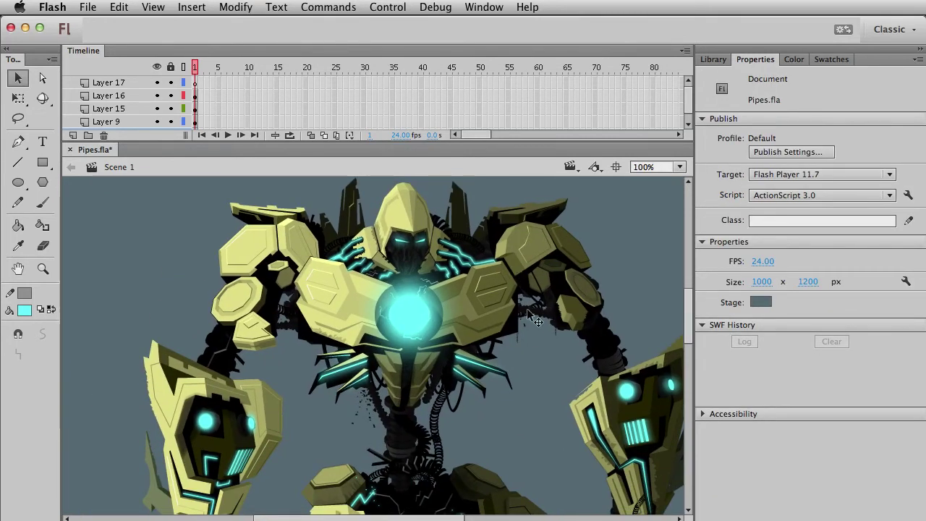
click(510, 333)
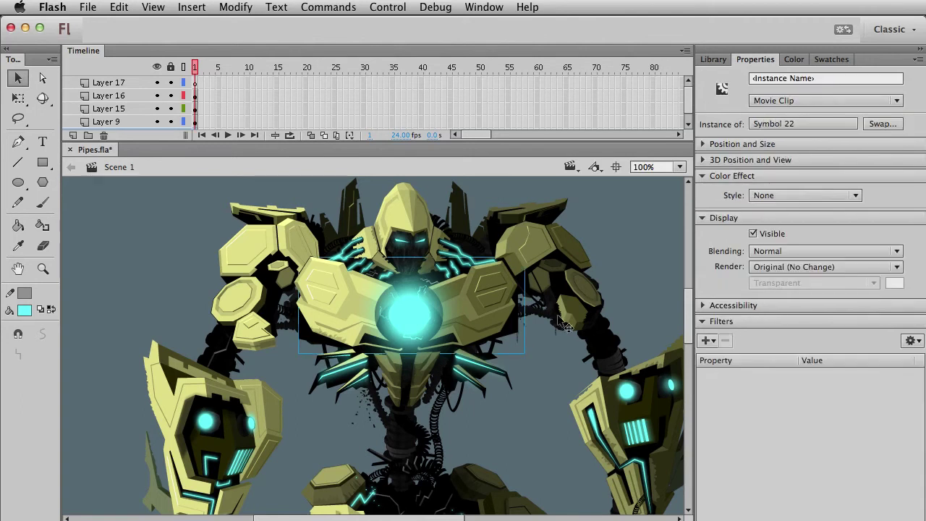
double_click(510, 327)
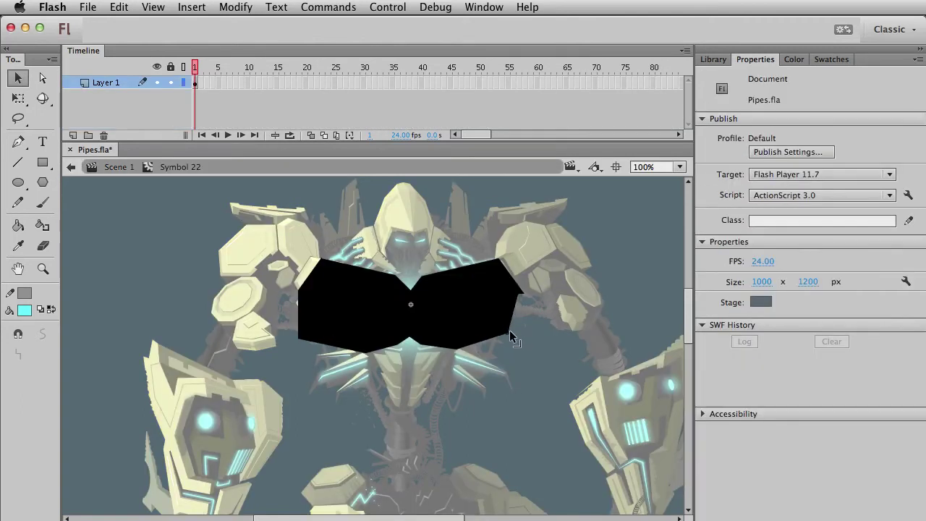
double_click(518, 334)
click(526, 350)
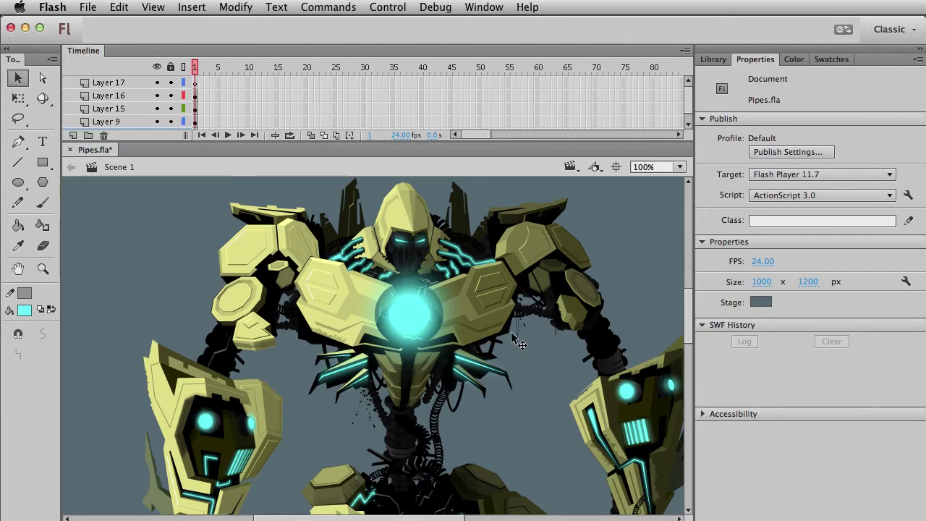
click(511, 332)
double_click(509, 329)
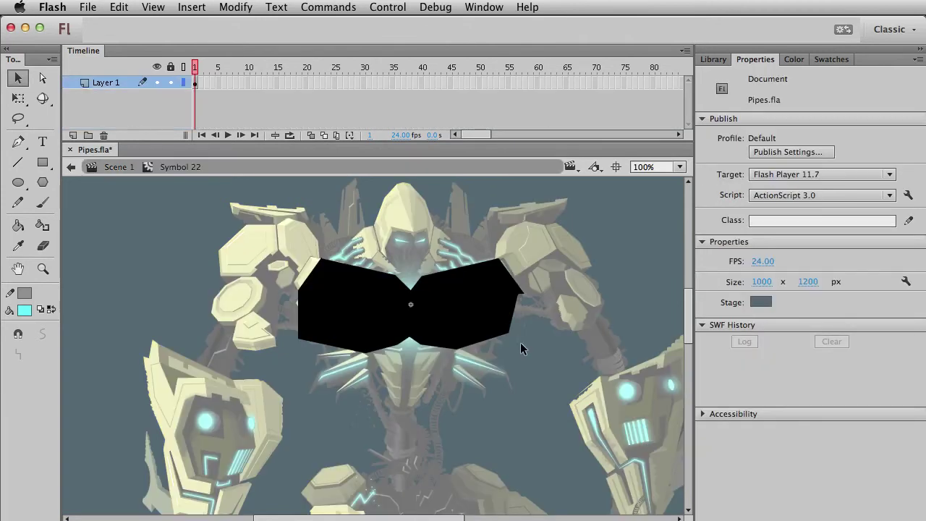
drag(534, 364, 506, 329)
key(Delete)
double_click(521, 350)
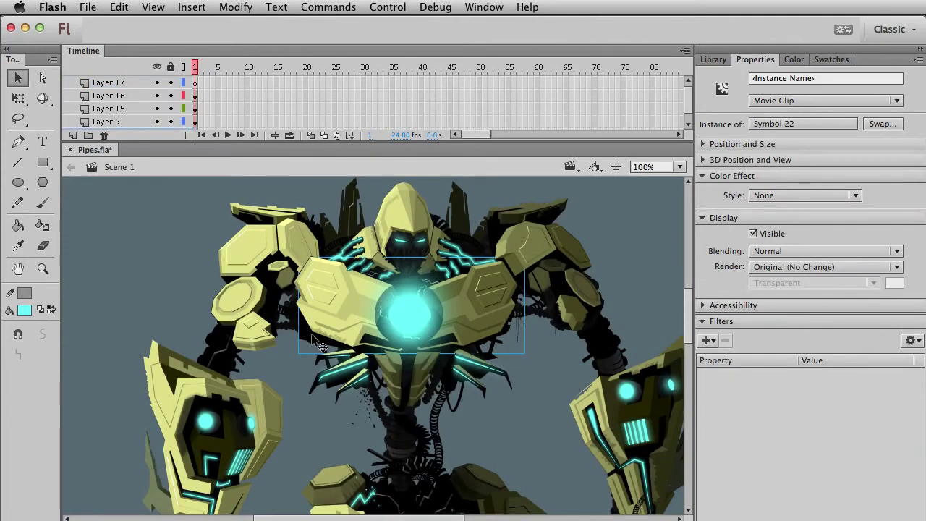
Step: Trim the lower-left corner off the black chest silhouette inside Symbol 22 and return to Scene 1
double_click(310, 335)
double_click(263, 361)
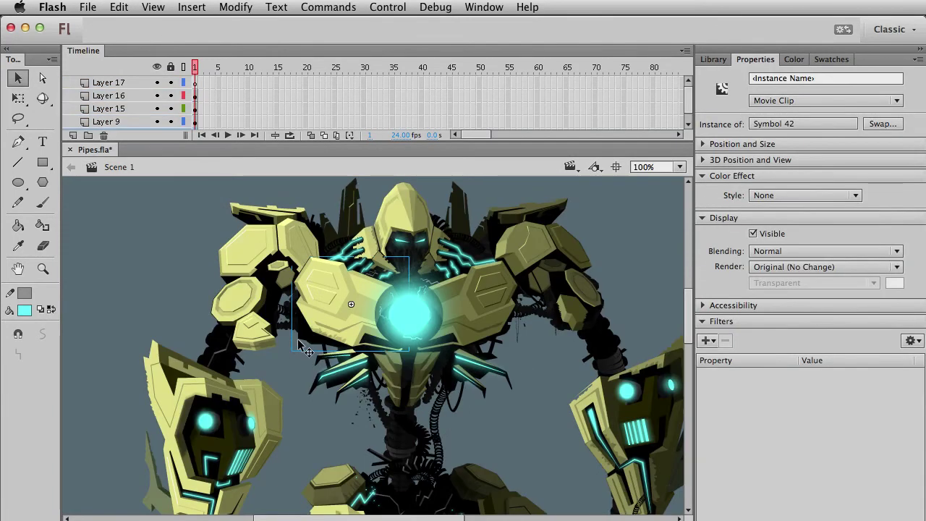
double_click(298, 342)
double_click(591, 322)
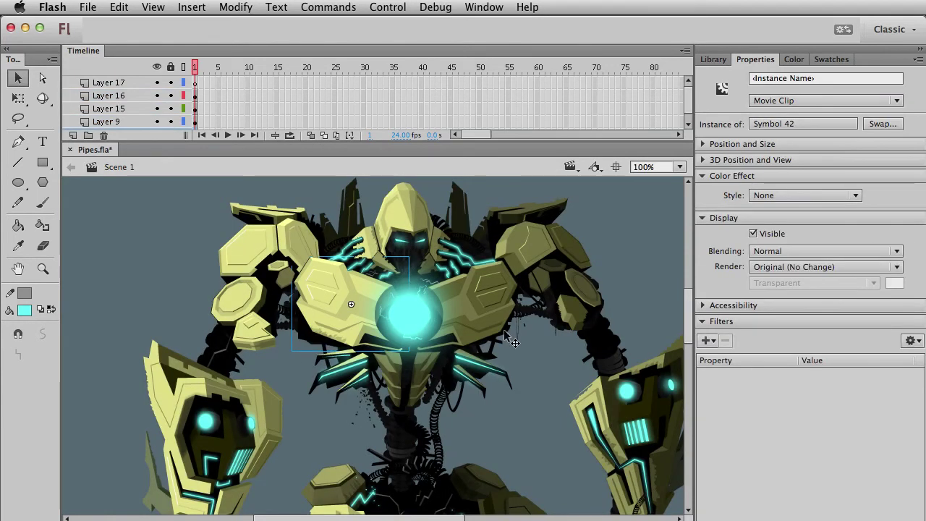
double_click(285, 352)
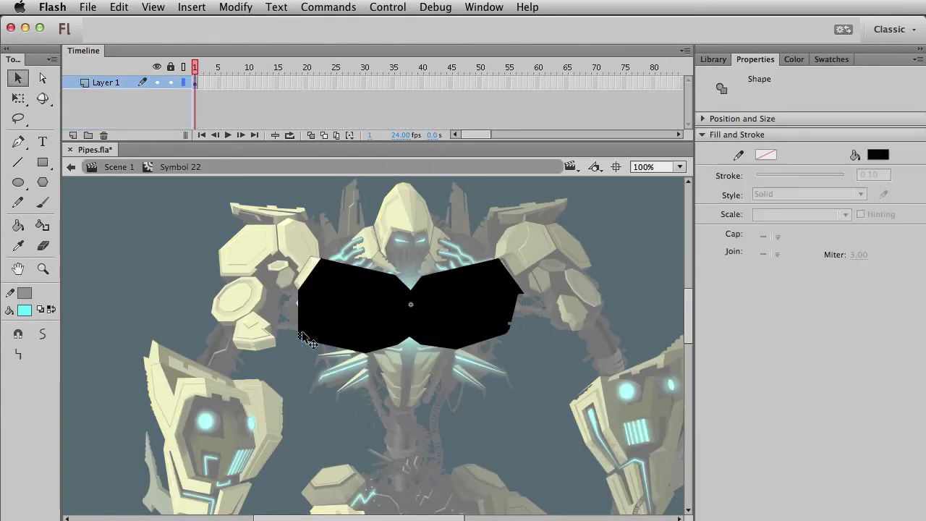
click(298, 357)
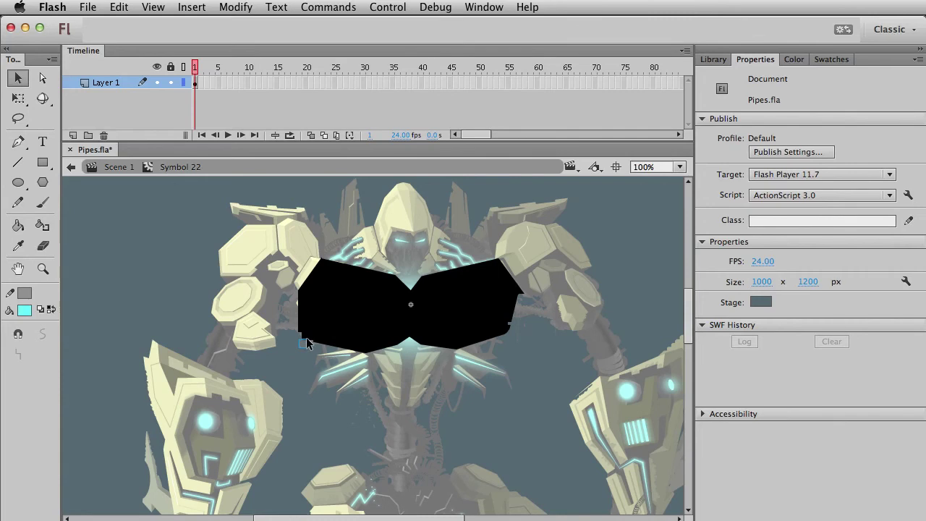
double_click(327, 362)
click(681, 253)
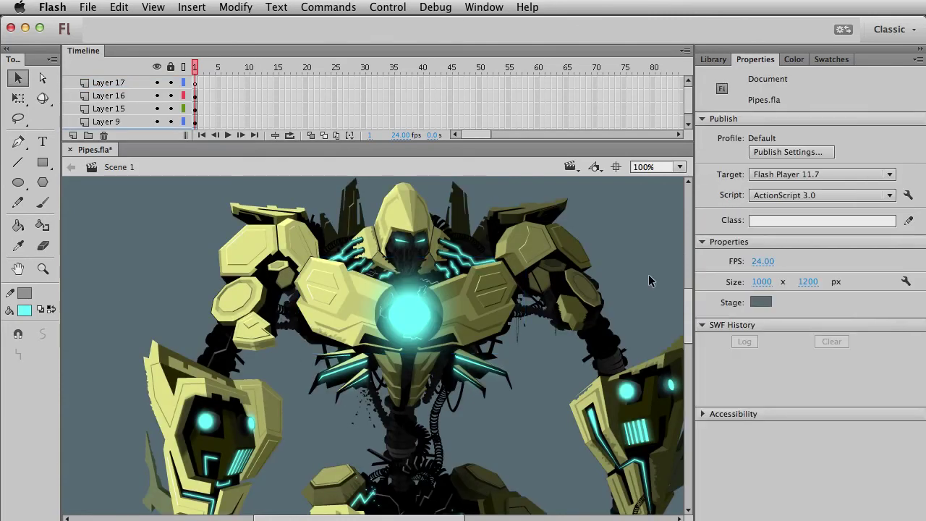
scroll(582, 298, up, 2)
scroll(582, 298, right, 2)
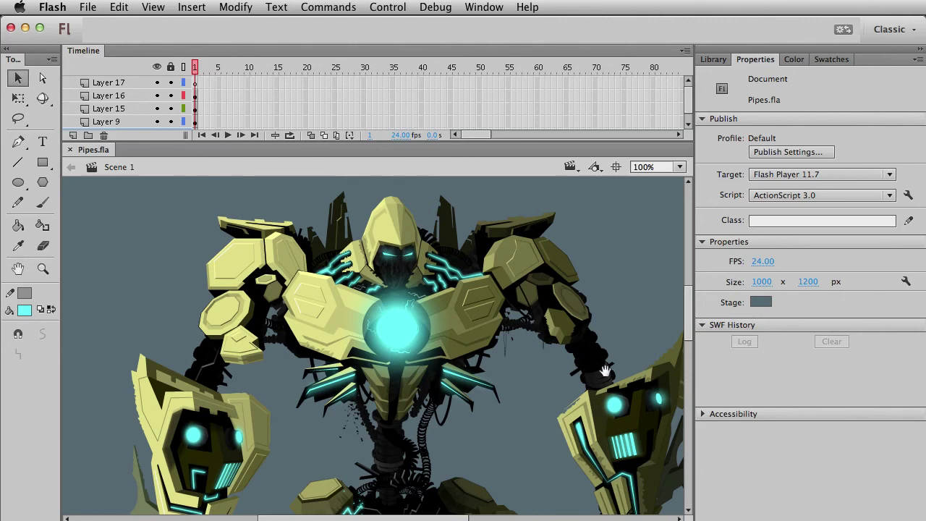
drag(607, 376, 562, 303)
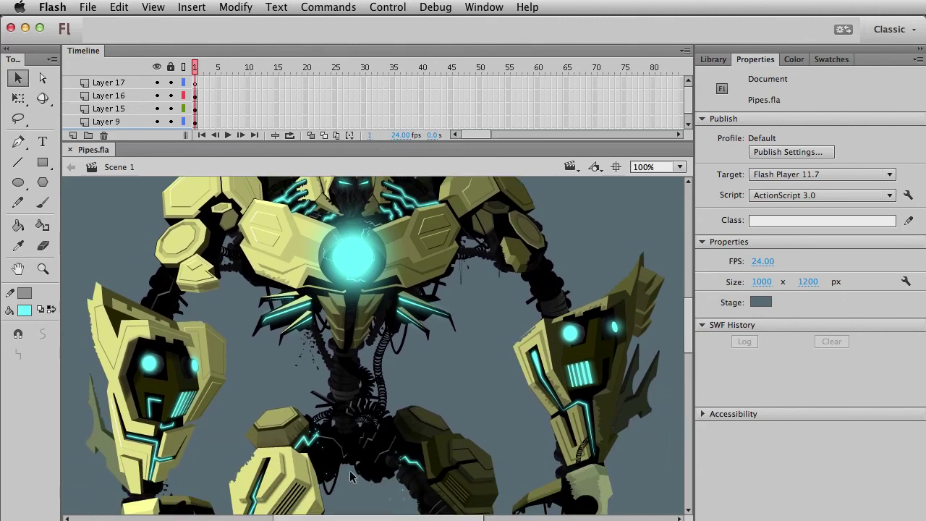
drag(388, 395, 421, 445)
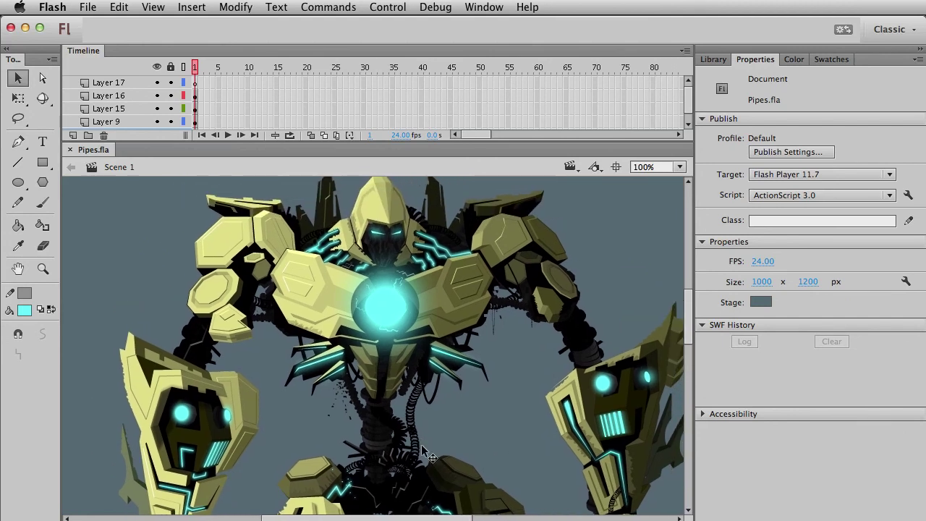